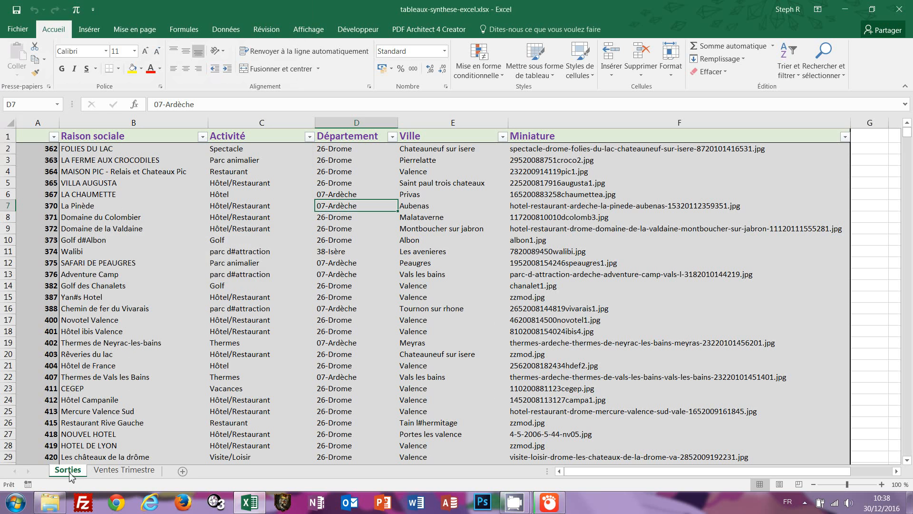
View the Ventes Trimestre sales and month lookup tables, briefly checking cell D13 on Sorties.
left_click(122, 471)
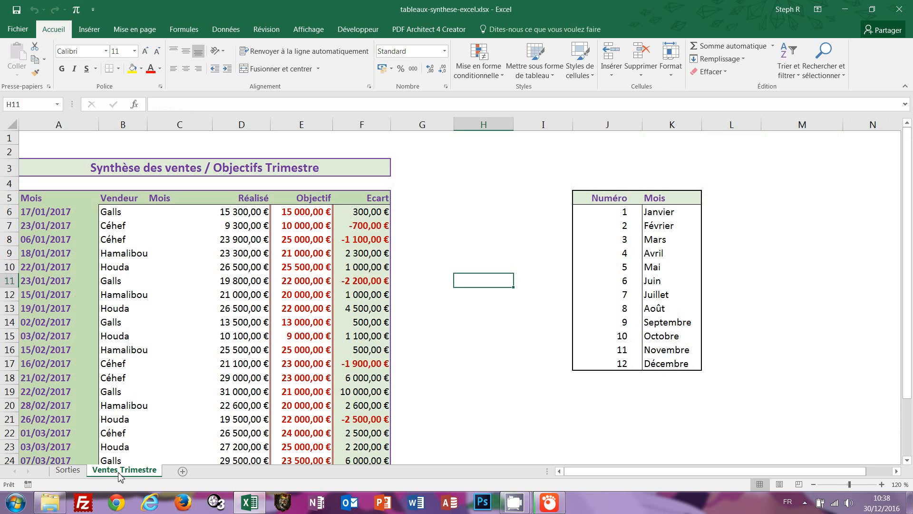
left_click(75, 472)
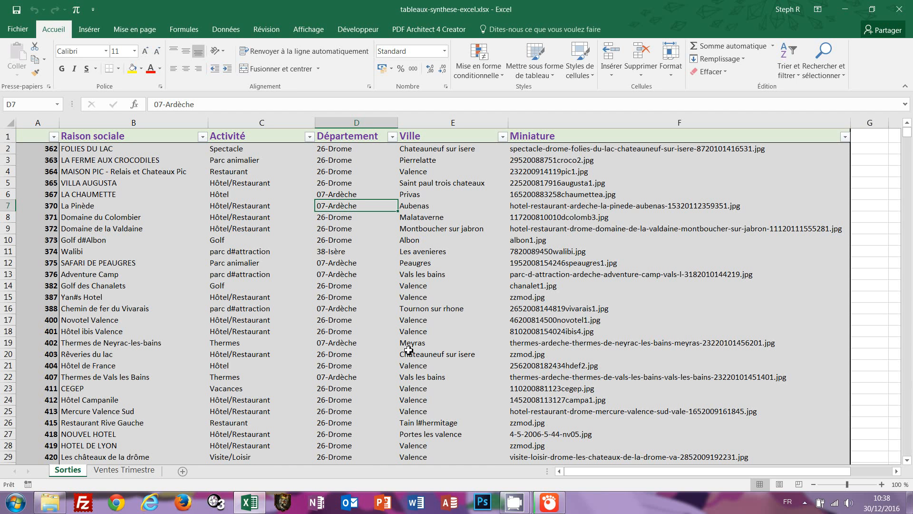
left_click(391, 275)
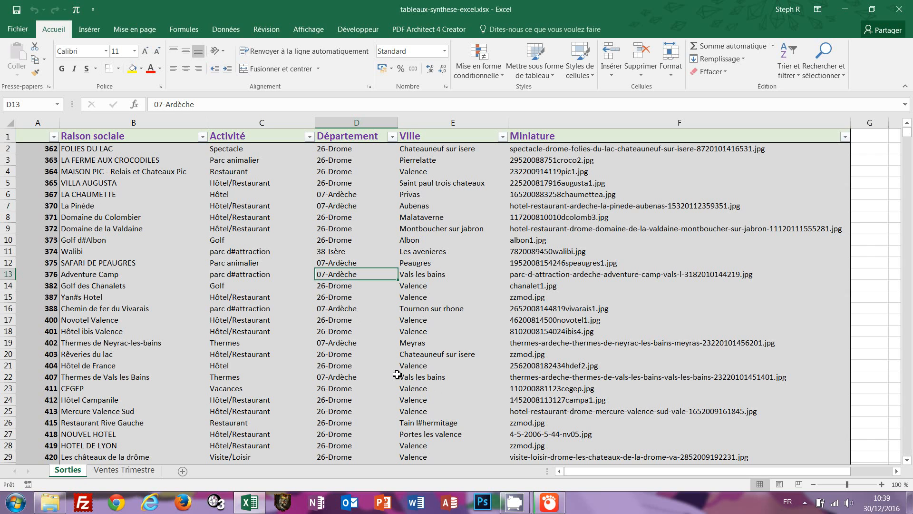
left_click(125, 469)
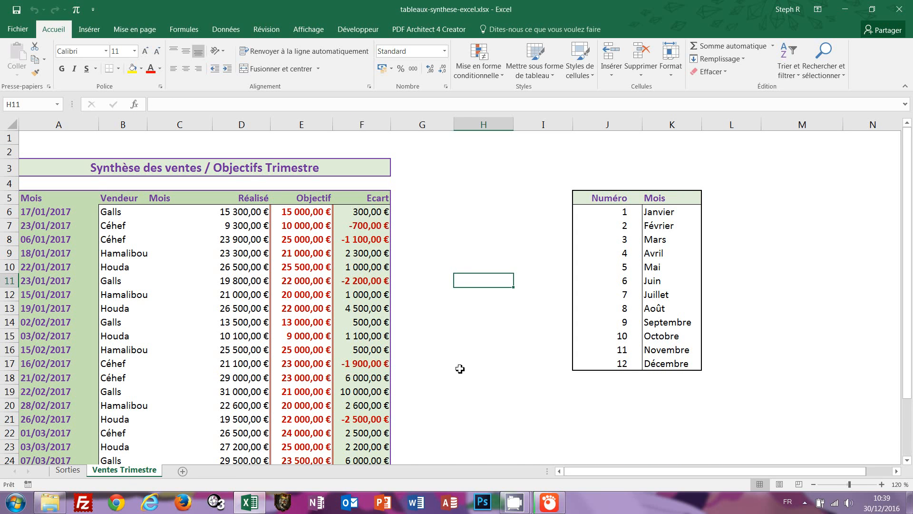
scroll(463, 367, "down", 1)
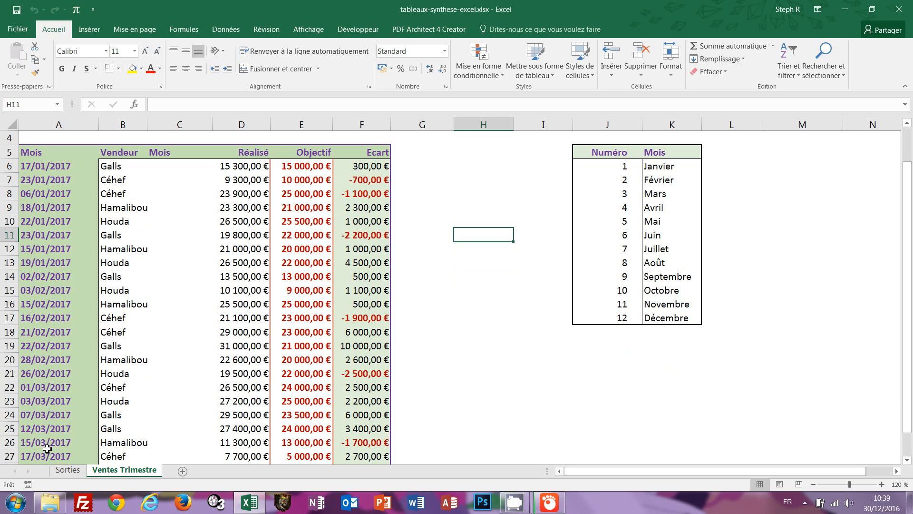
scroll(129, 394, "up", 1)
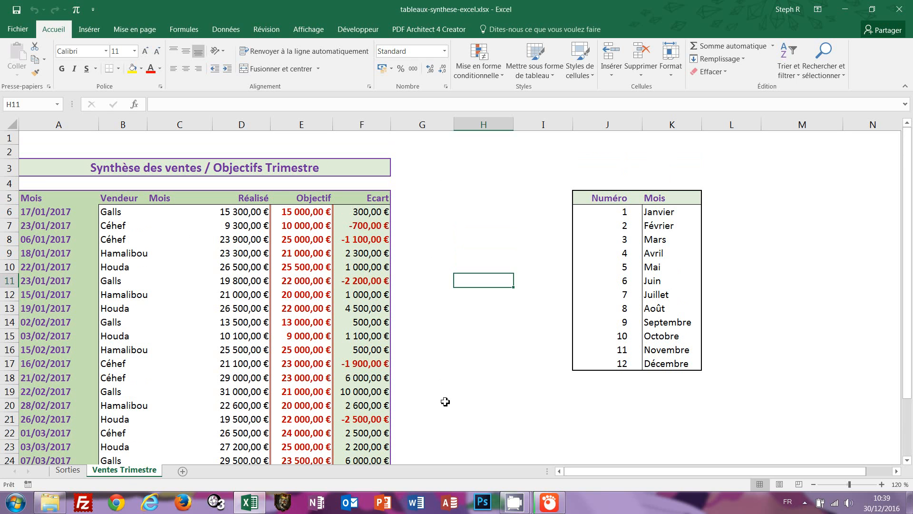
Return to the Sorties sheet and select cells D7 and B8 in the outings table.
left_click(71, 472)
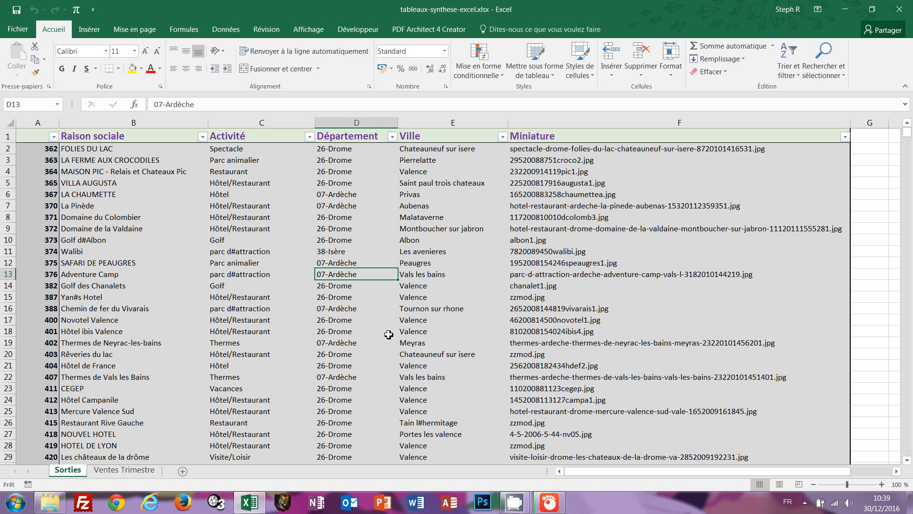
left_click(341, 207)
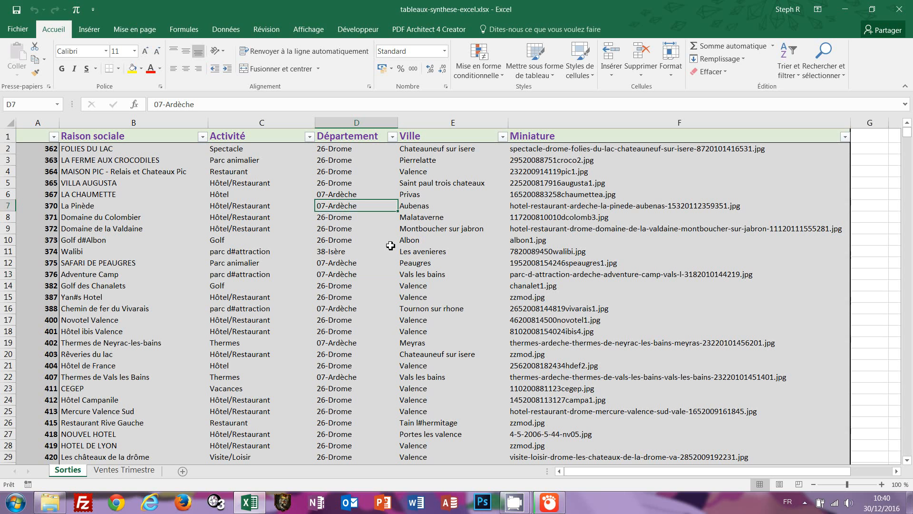
left_click(103, 219)
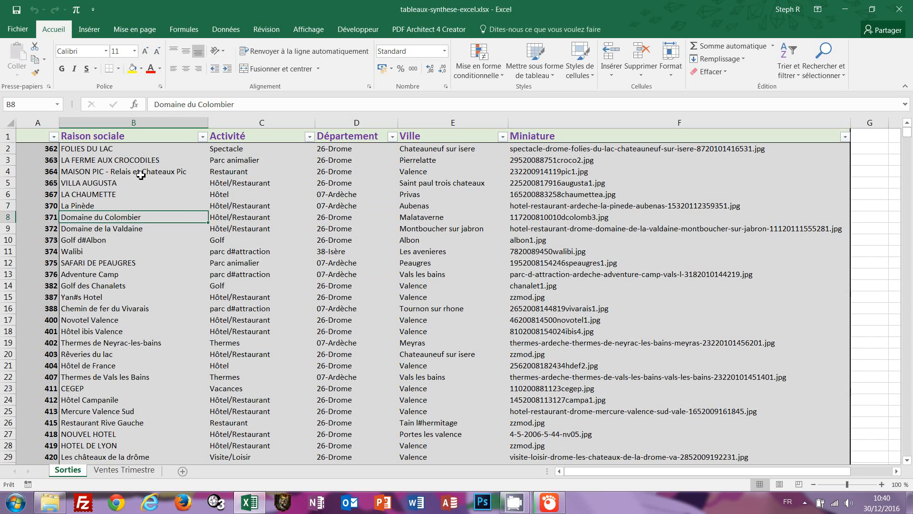
Show the recommended pivot tables from the Insérer tab and move the dialog up and left.
left_click(93, 30)
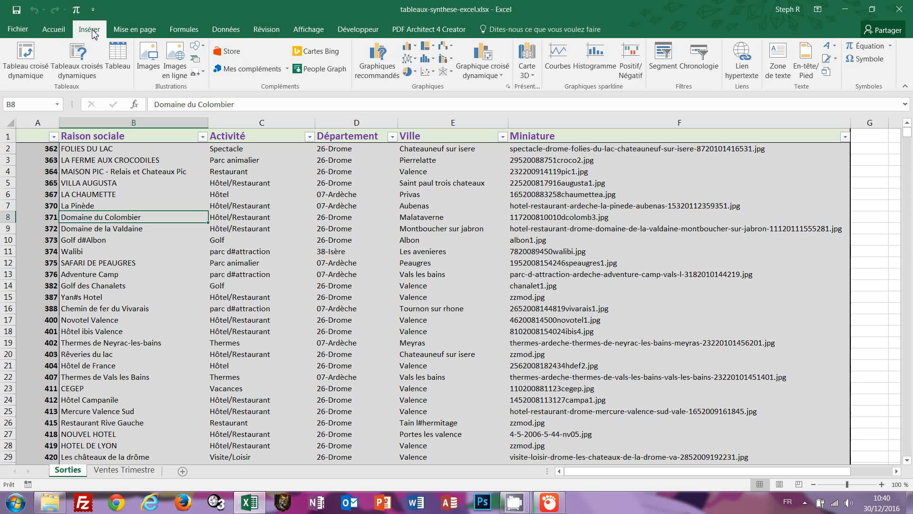
left_click(76, 64)
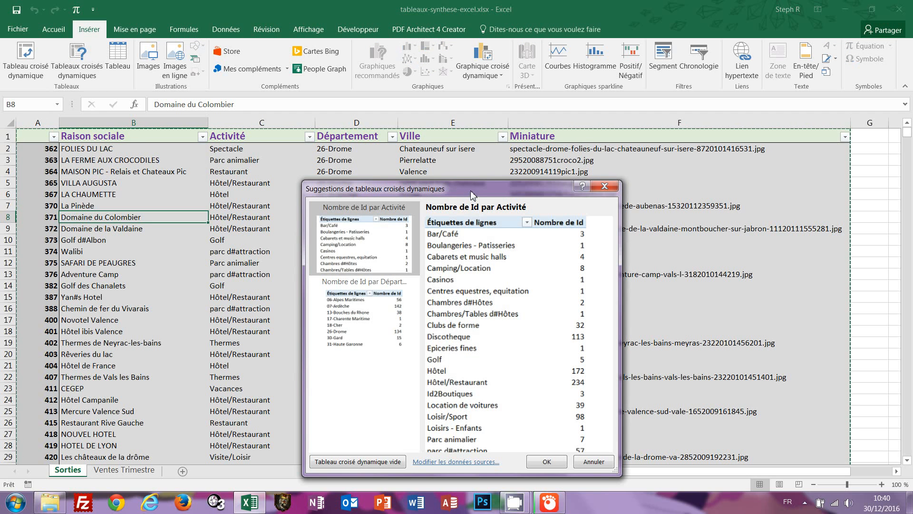
left_click_drag(467, 192, 405, 125)
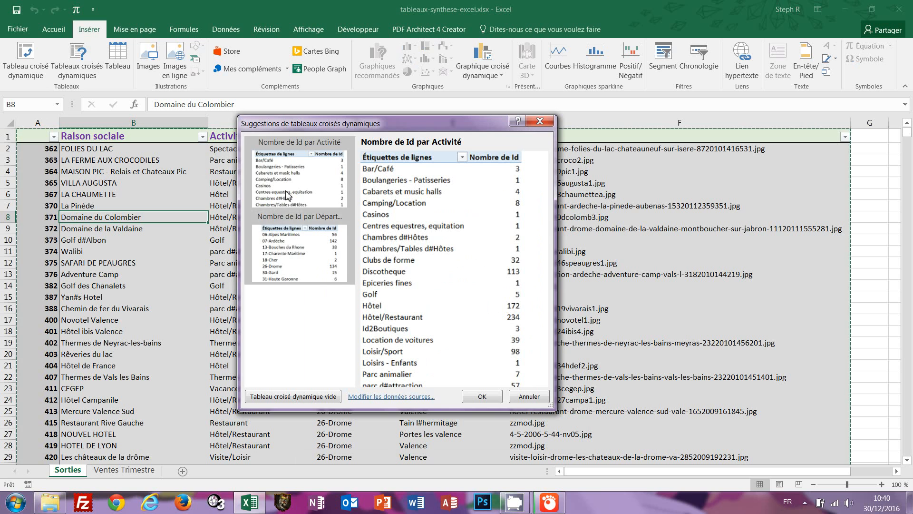
Compare the Activité and Département suggestions, leaving 'Nombre de Id par Département' previewed.
left_click(304, 250)
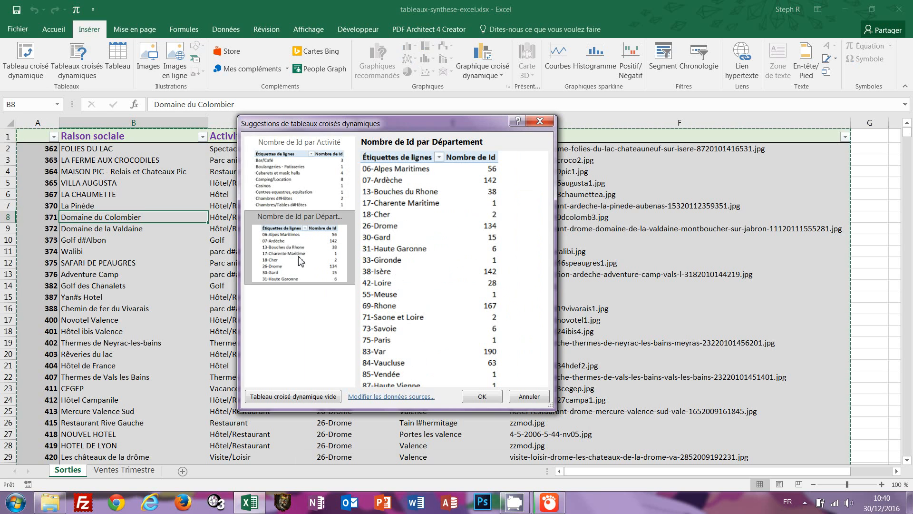
left_click(298, 185)
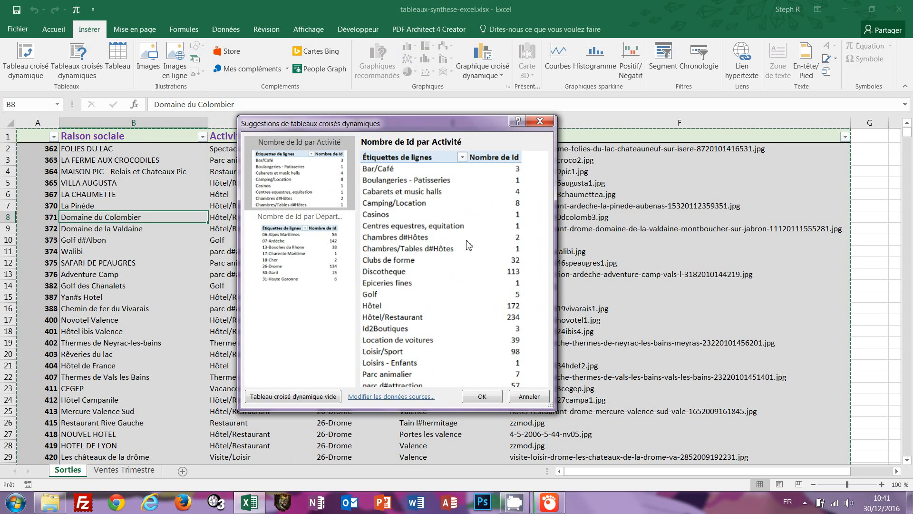
left_click_drag(475, 123, 518, 92)
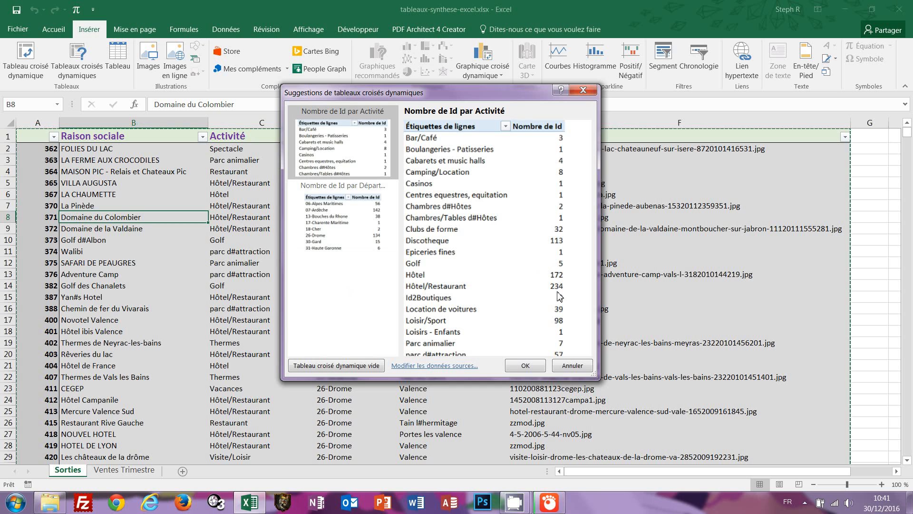
left_click(326, 226)
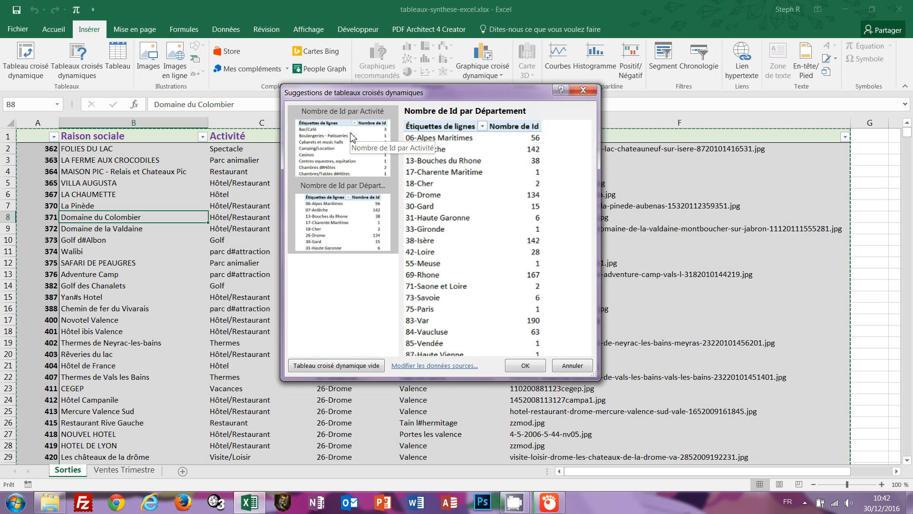
Insert a blank pivot table on a new sheet and rename the sheet 'Synthèse Sorties'.
left_click(326, 365)
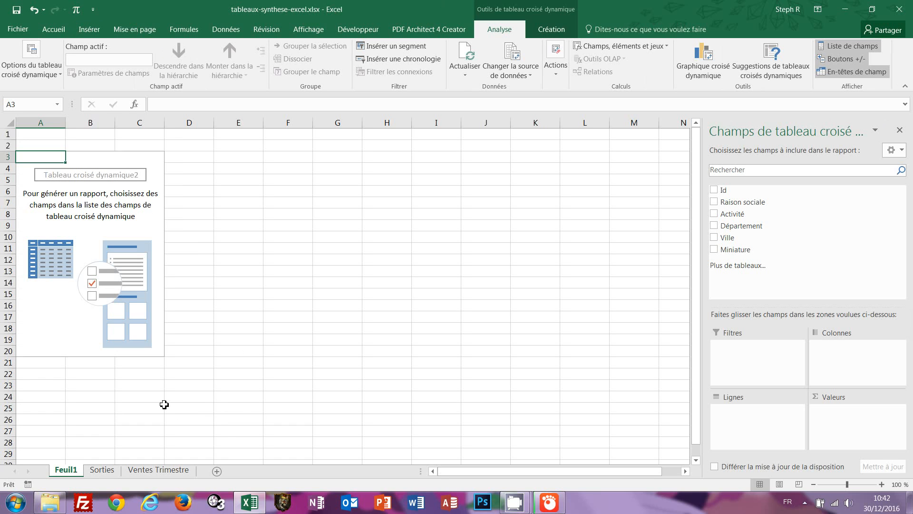
double_click(73, 472)
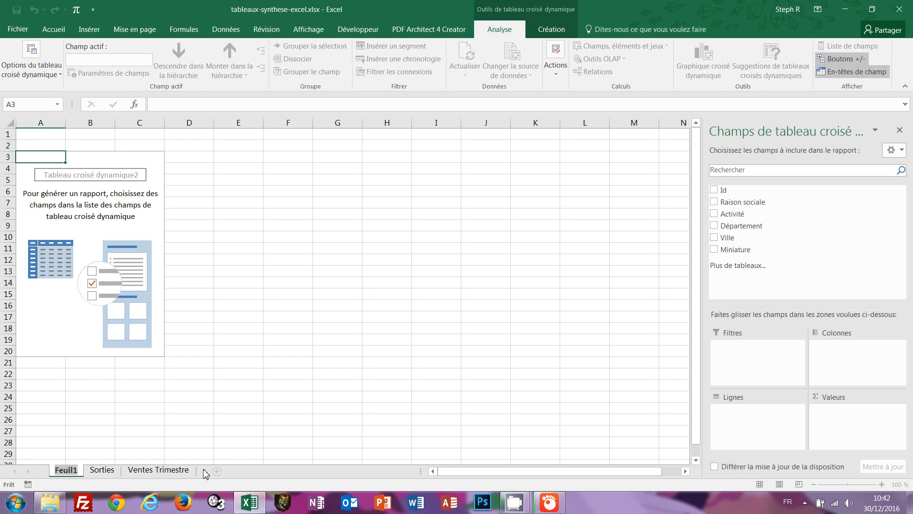
type("Synthèse")
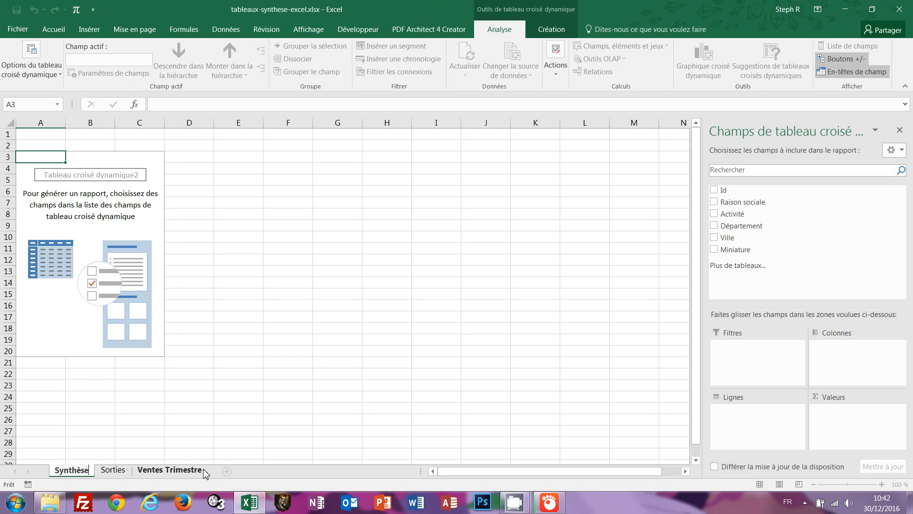
key("Return")
type("Sorties")
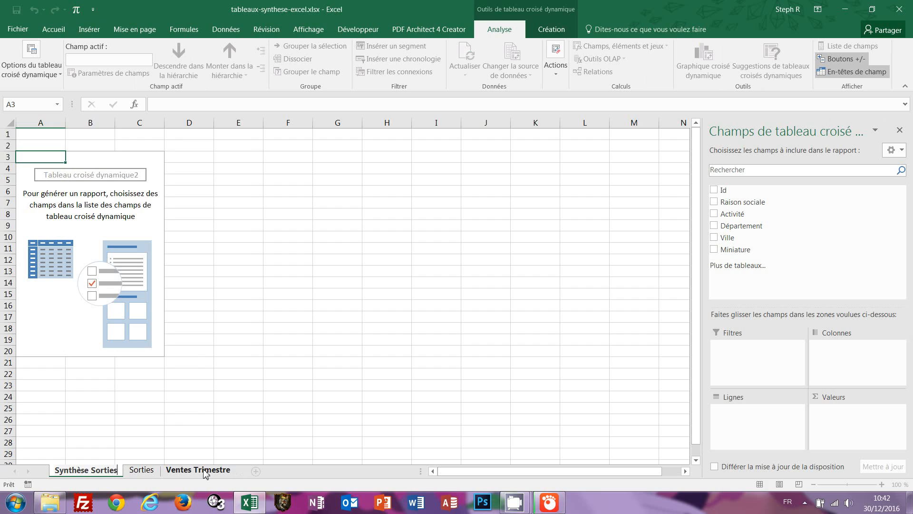
key("Return")
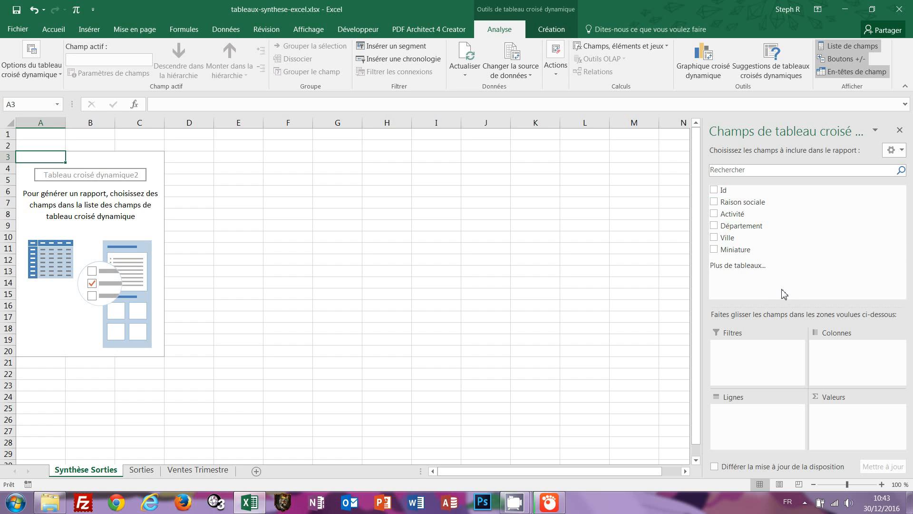
Add Activité to the pivot and move it from Lignes to Colonnes.
left_click(714, 214)
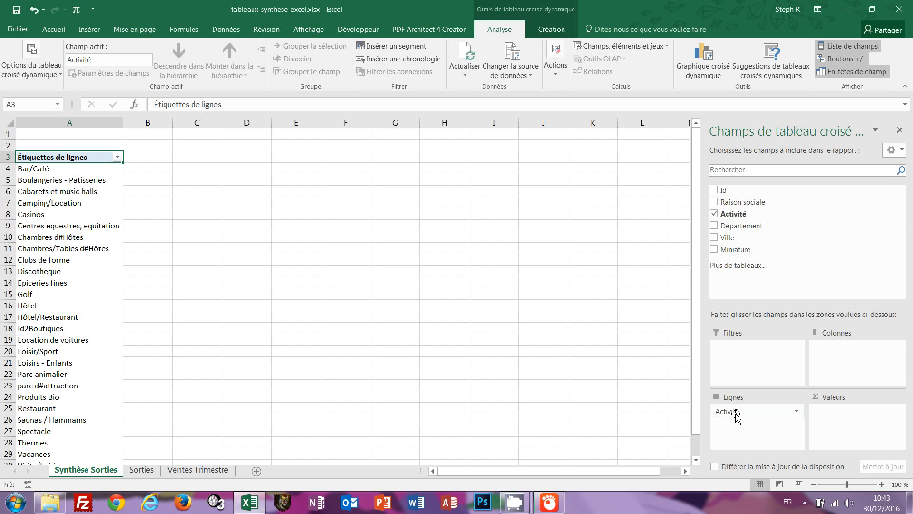
left_click_drag(736, 414, 840, 358)
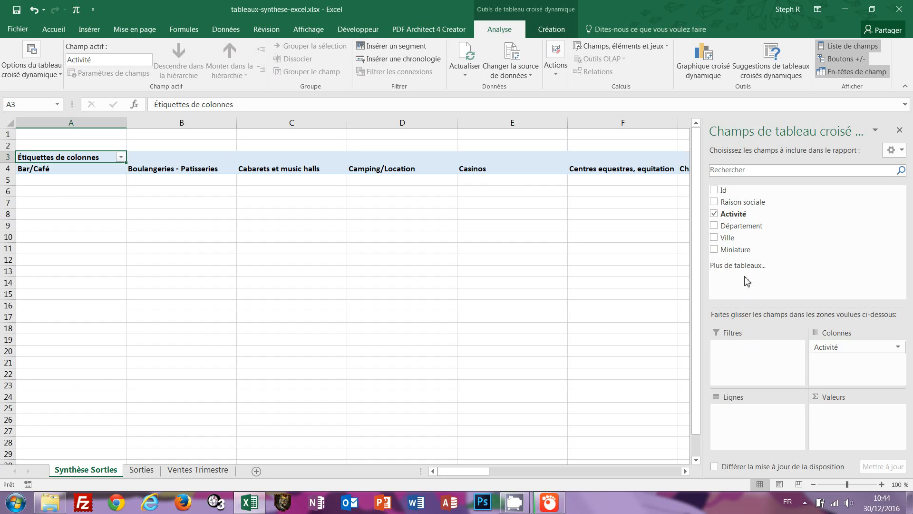
Put Département in the pivot rows and bring up the Activité filter choices.
left_click(714, 225)
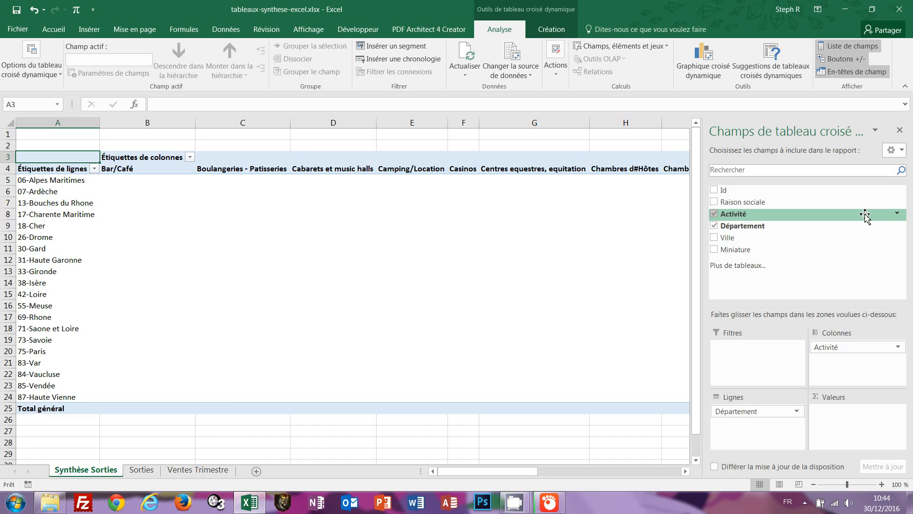
left_click(897, 215)
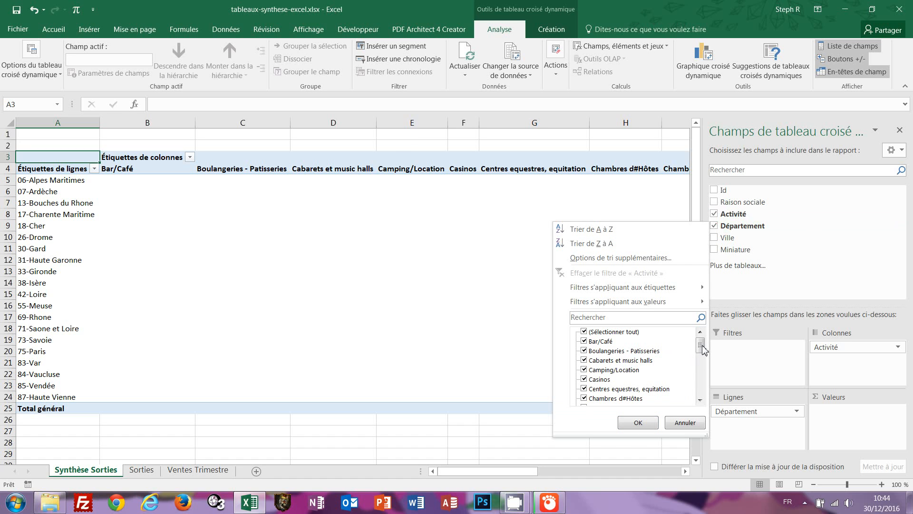
Clear all activities in the column filter, then tick Restaurant and parc d#attraction.
left_click(585, 331)
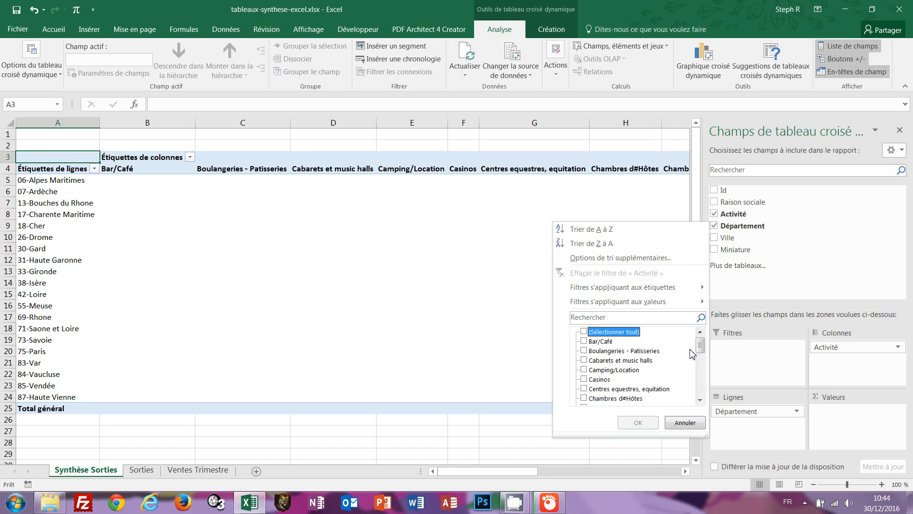
left_click_drag(702, 350, 693, 393)
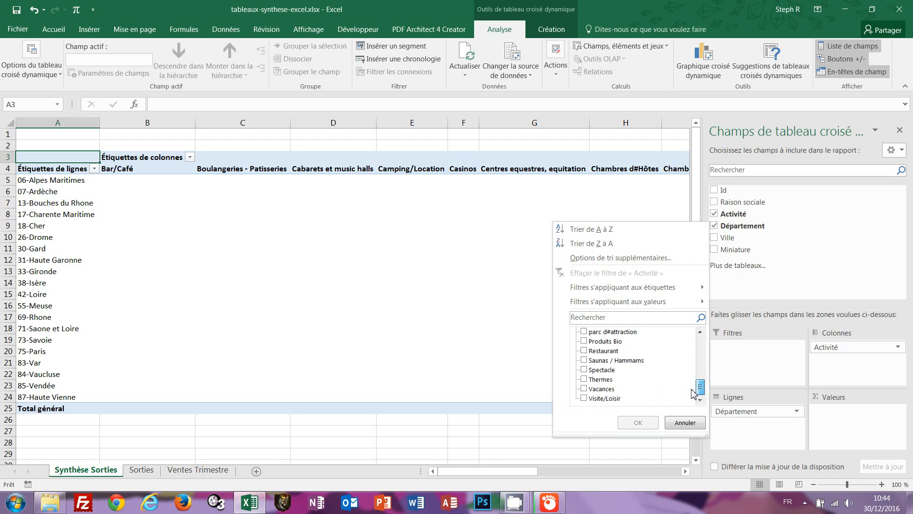
left_click(584, 351)
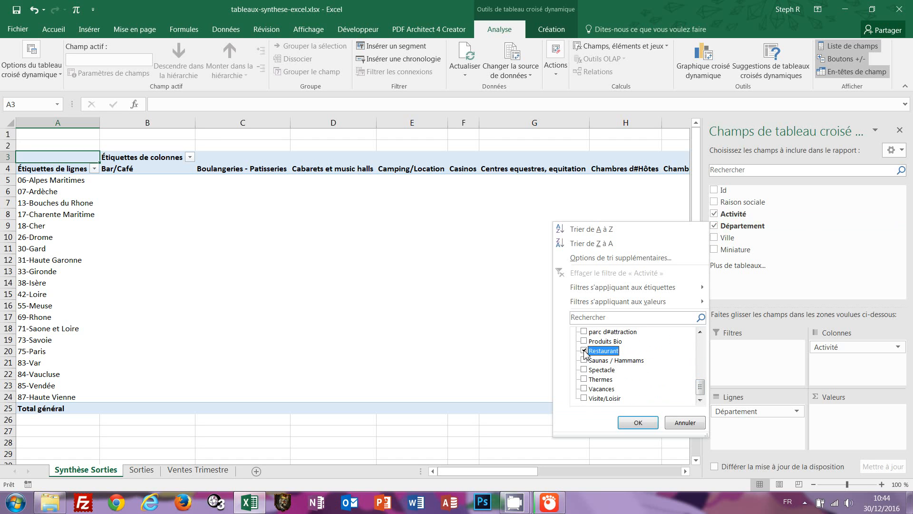
left_click(700, 332)
left_click(700, 332)
left_click(701, 332)
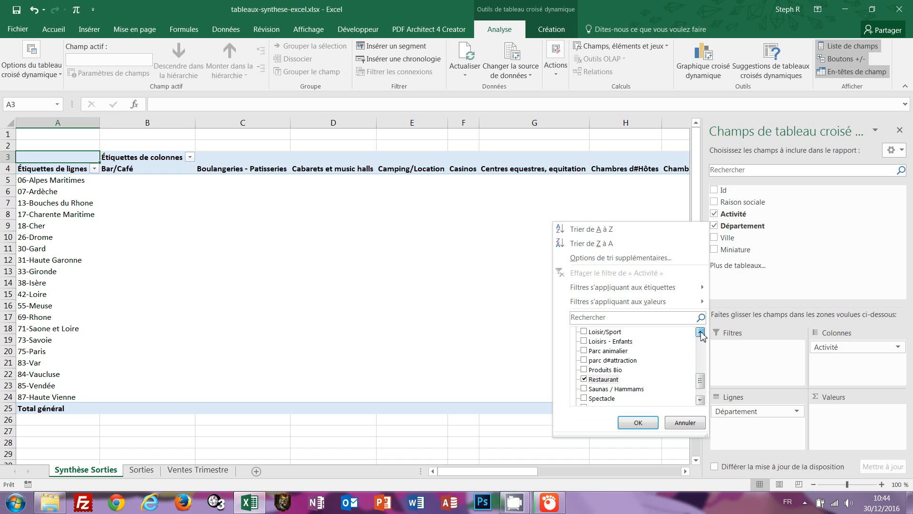
left_click(585, 361)
Also tick Parc animalier, Hôtel/Restaurant and Hôtel, then apply the filter.
left_click(584, 351)
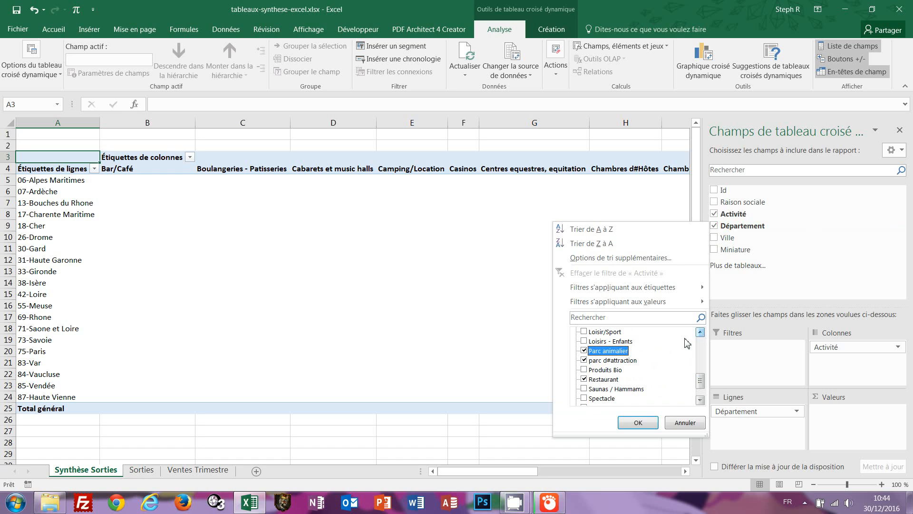
left_click(700, 332)
left_click(701, 332)
left_click(701, 332)
left_click(701, 332)
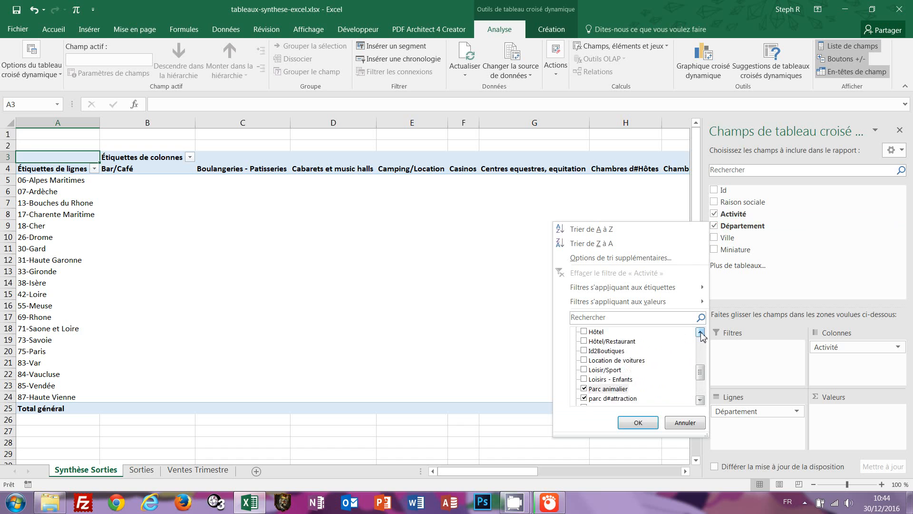
left_click(701, 332)
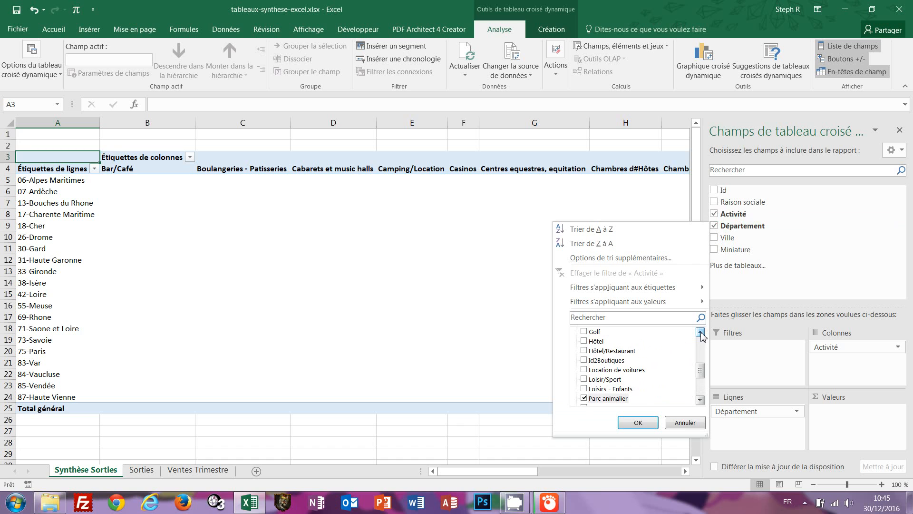
left_click(585, 350)
left_click(584, 341)
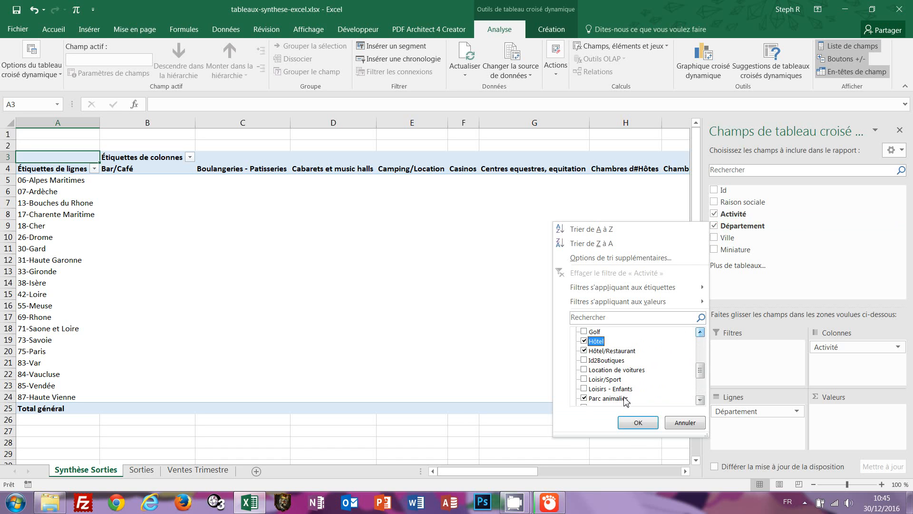
left_click(635, 423)
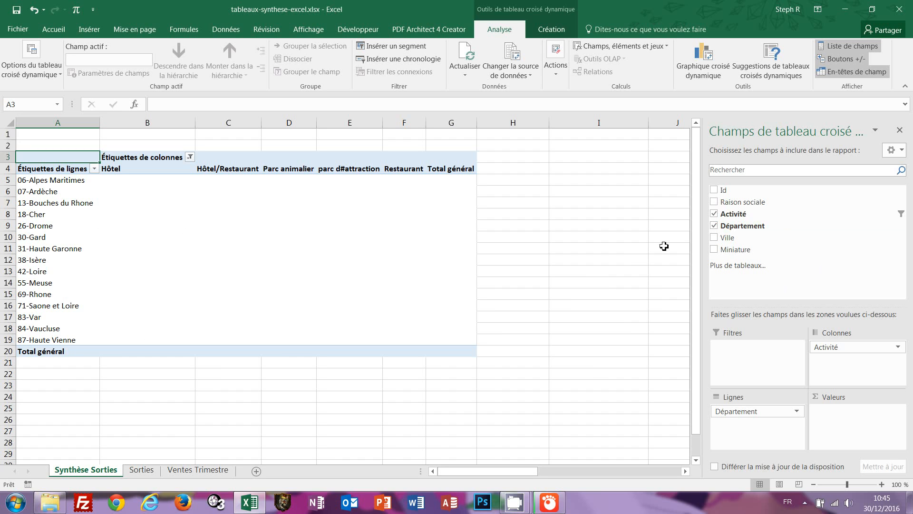
Add Id to Valeurs as Somme de Id, giving a Total général of 2300898.
left_click(715, 191)
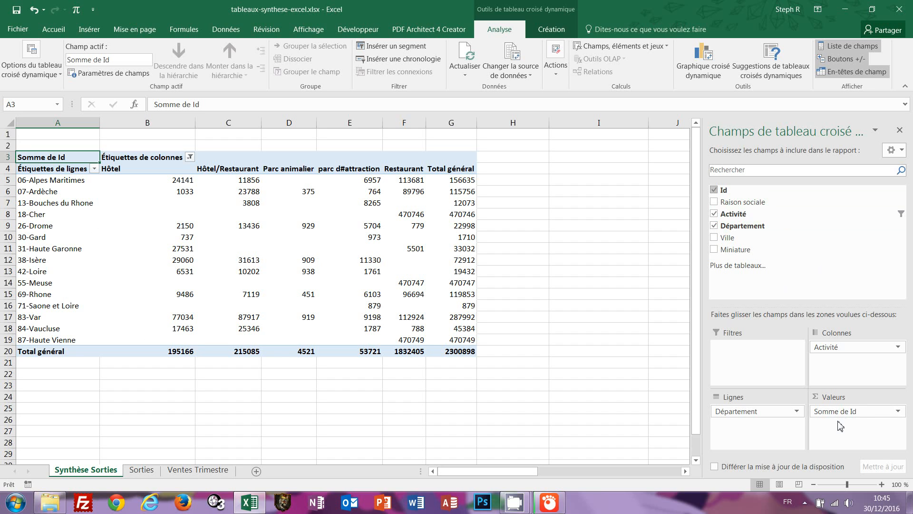
Switch the Id value field to summarise by Nombre, giving a Total général of 609.
left_click(898, 412)
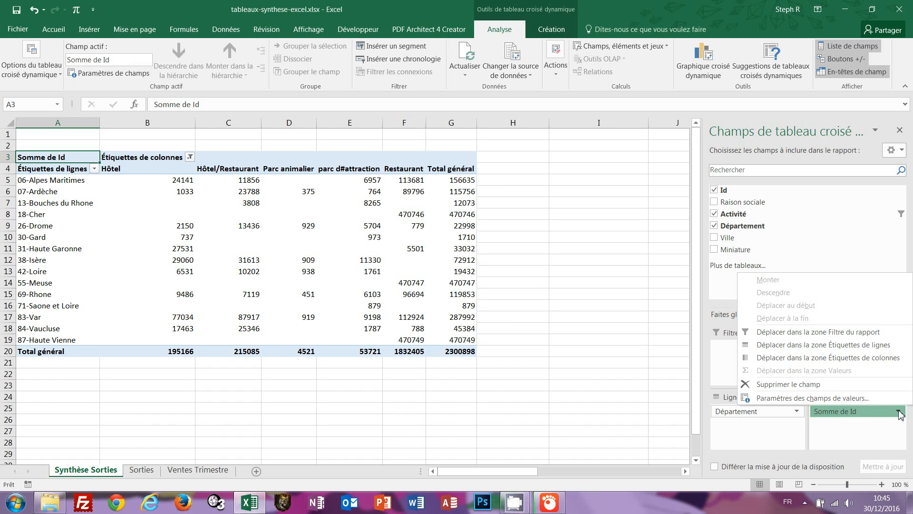
left_click(783, 398)
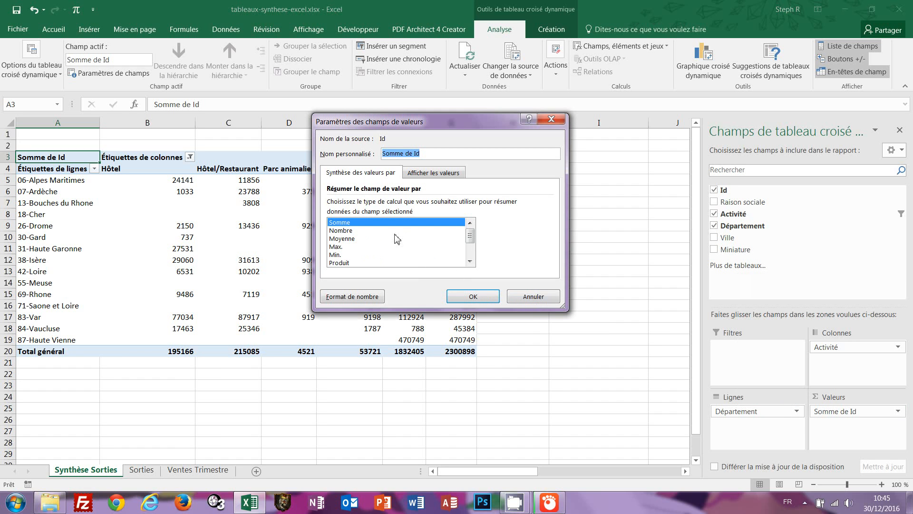
left_click(340, 231)
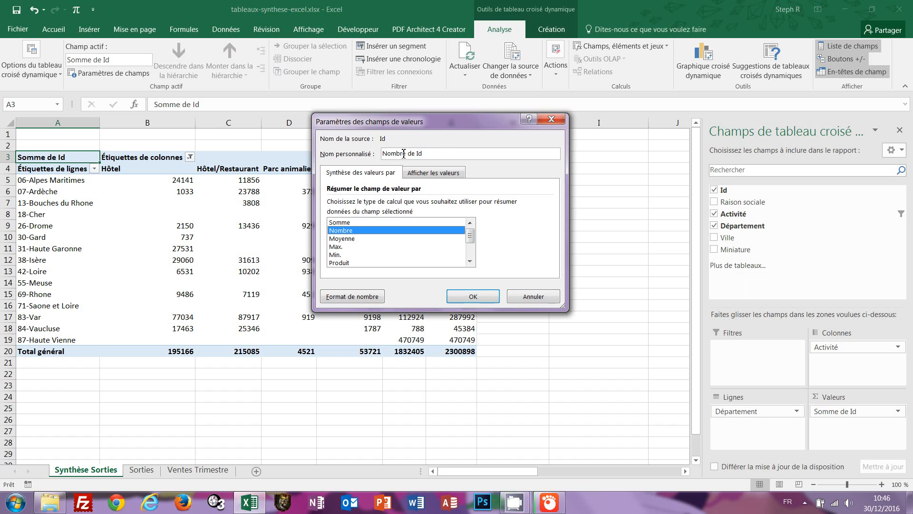
left_click(473, 297)
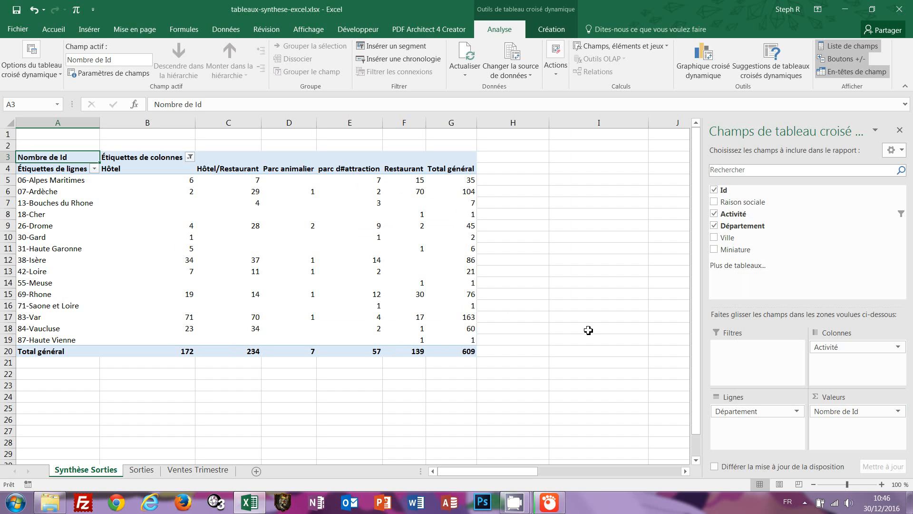
On the Sorties sheet, confirm the outings data ends at row 998, then return to the top.
left_click(146, 472)
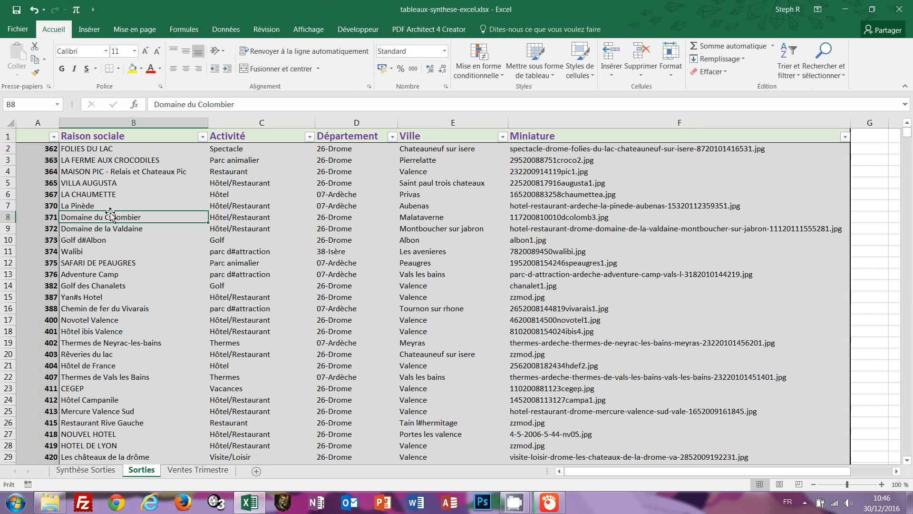
left_click(93, 163)
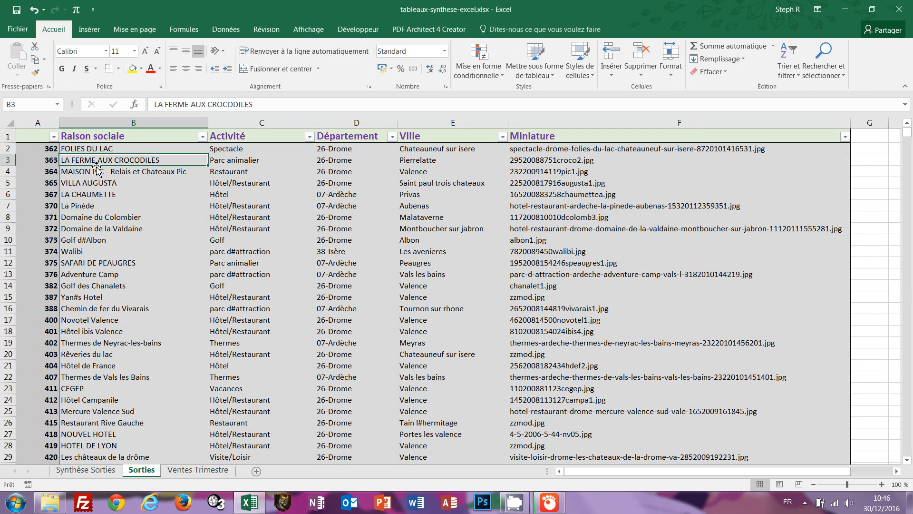
key("ctrl+End")
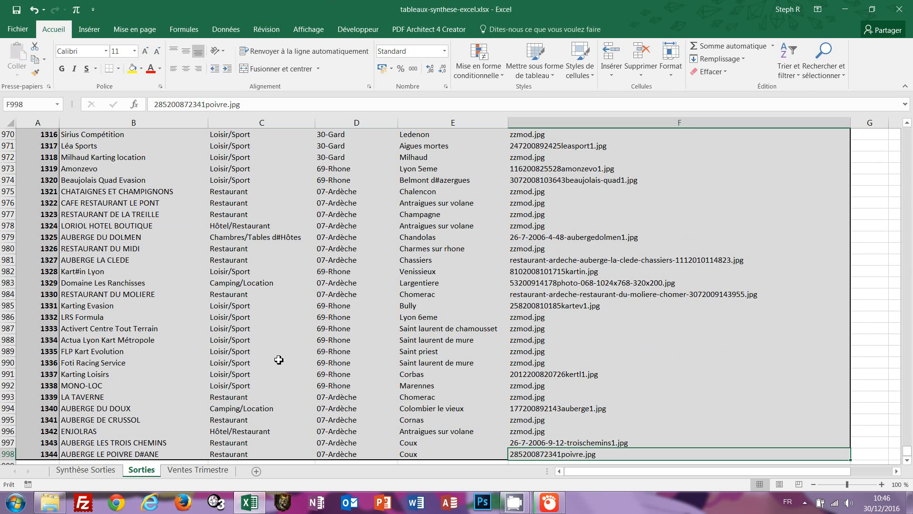
key("ctrl+Home")
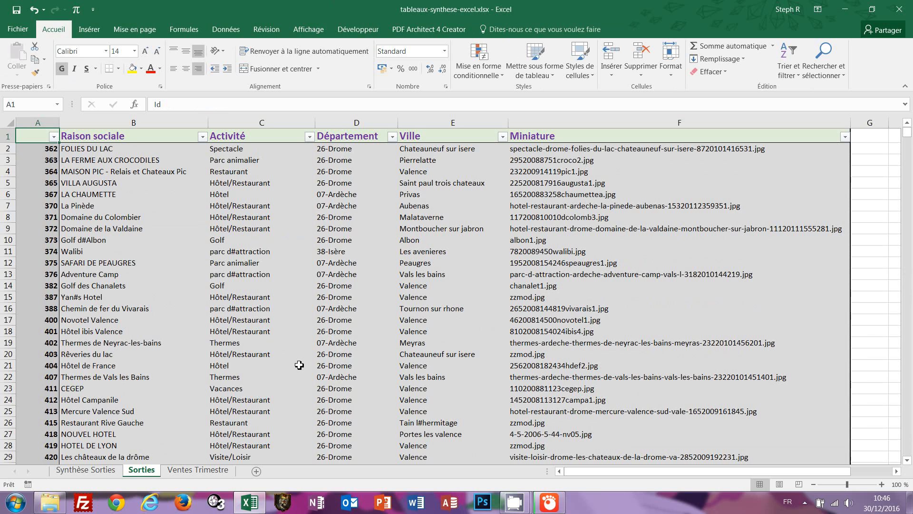
Back on Synthèse Sorties, check the grand totals: 163 for 83-Var and 104 for 07-Ardèche.
left_click(84, 471)
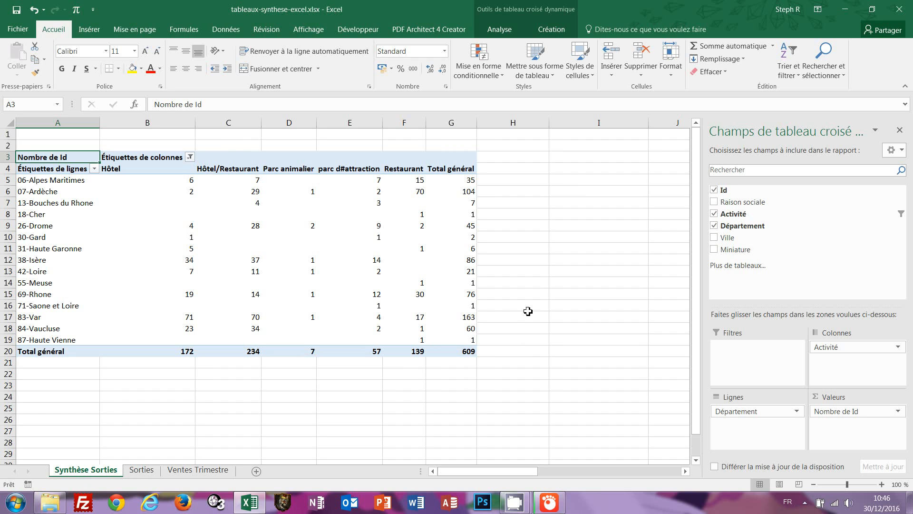
left_click(469, 316)
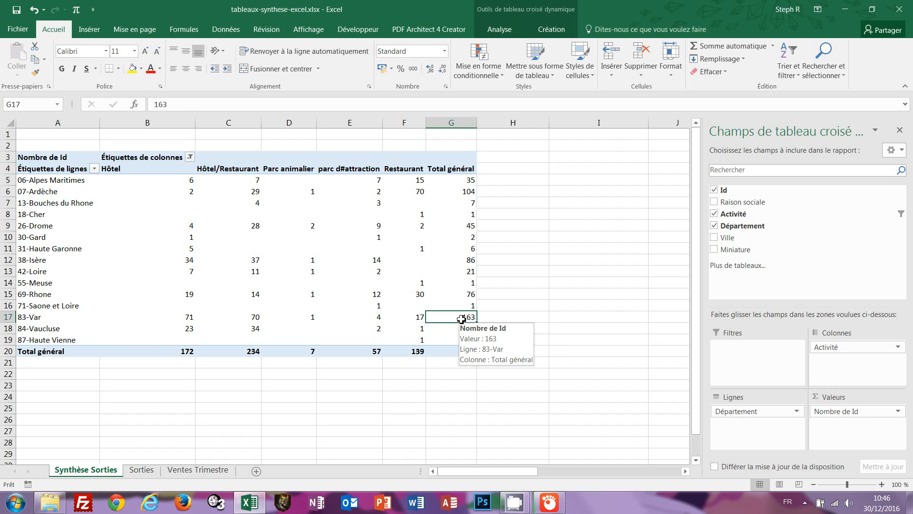
mouse_move(467, 191)
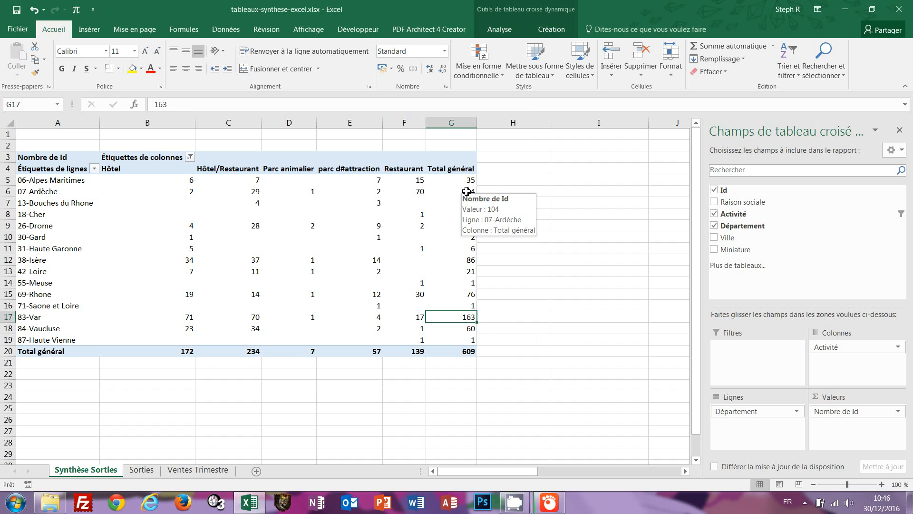
left_click(467, 192)
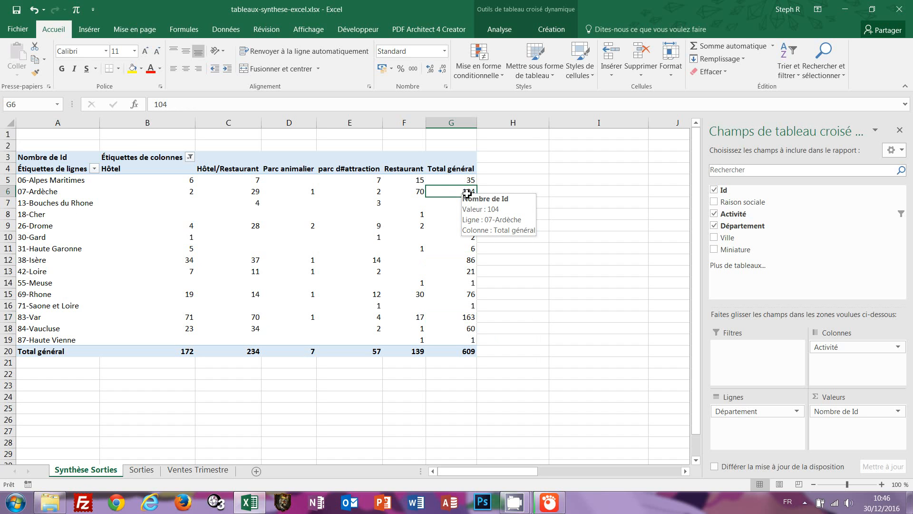
Inspect individual activity counts: 83-Var Hôtel/Restaurant 70, Hôtel 71; 07-Ardèche Restaurant 70, Hôtel/Restaurant 29.
mouse_move(64, 194)
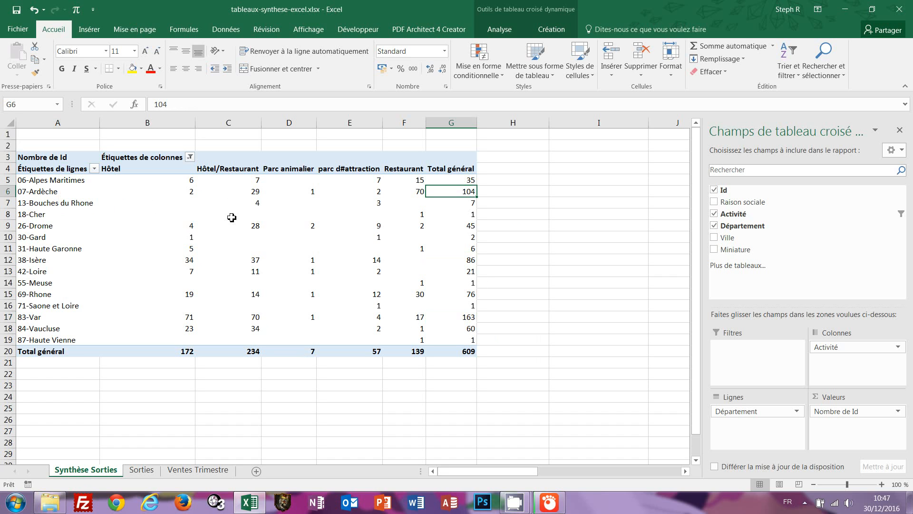
mouse_move(225, 218)
mouse_move(256, 319)
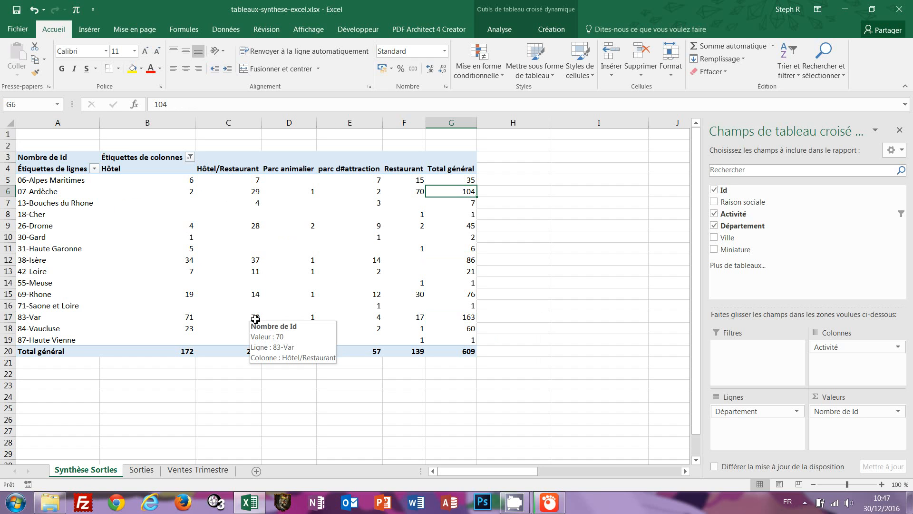
left_click(256, 318)
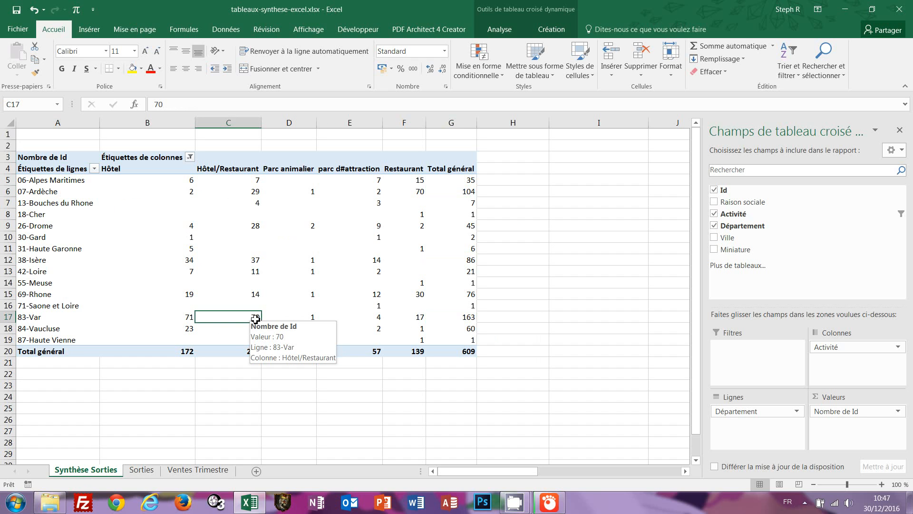
left_click(185, 319)
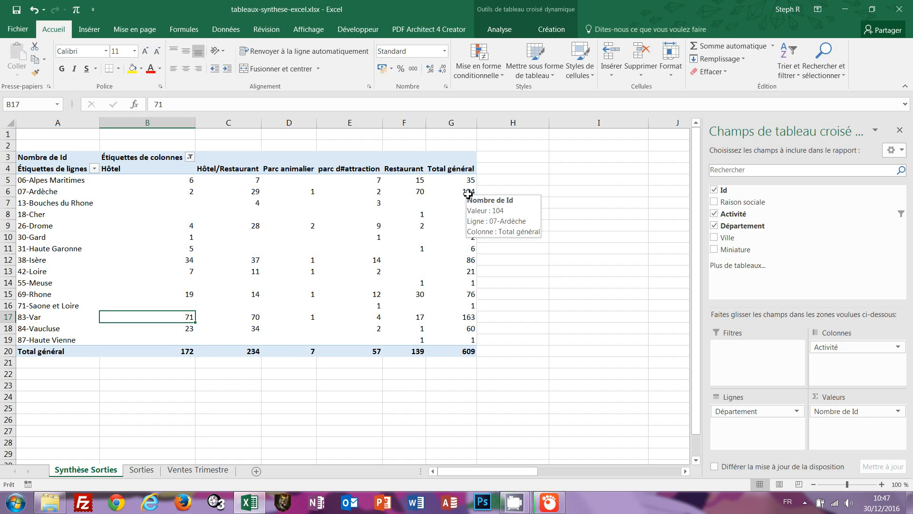
mouse_move(422, 196)
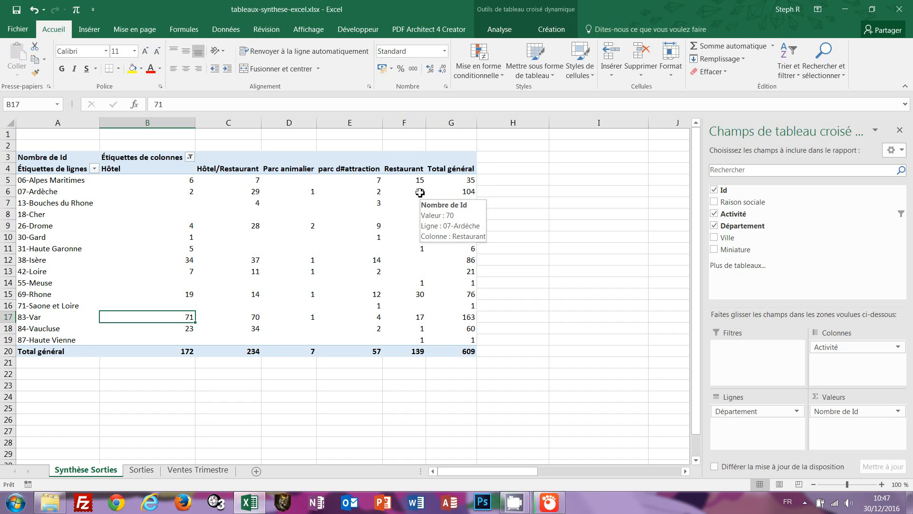
left_click(420, 192)
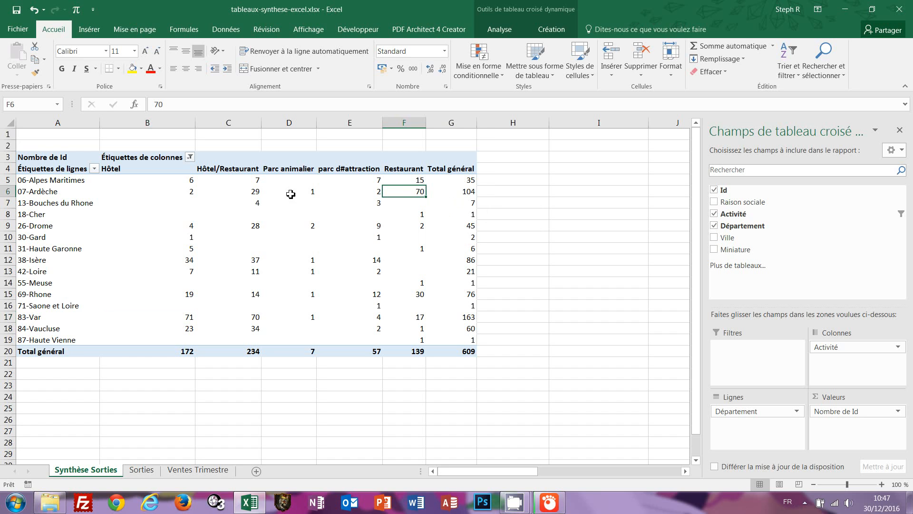
left_click(256, 192)
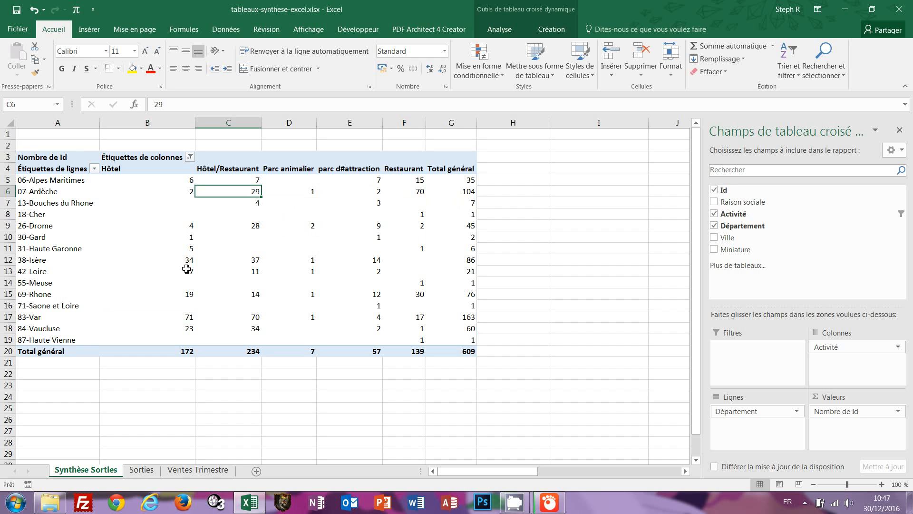
mouse_move(187, 273)
Tick Bar/Café in the activity column filter, adding a Bar/Café column (total 612).
left_click(190, 158)
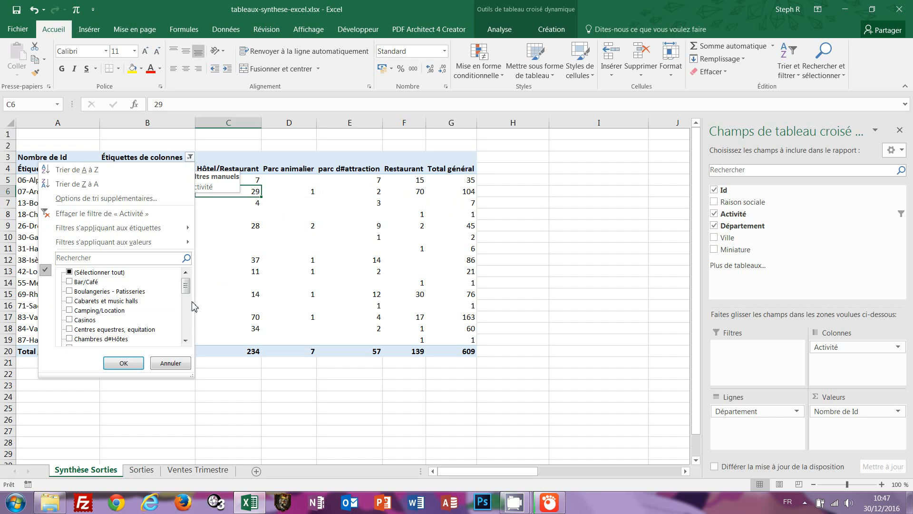
left_click(187, 319)
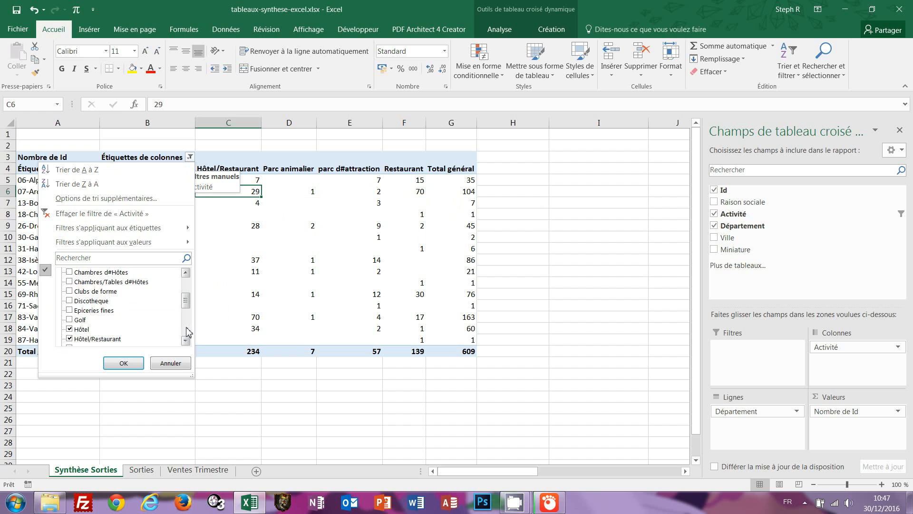
left_click(187, 336)
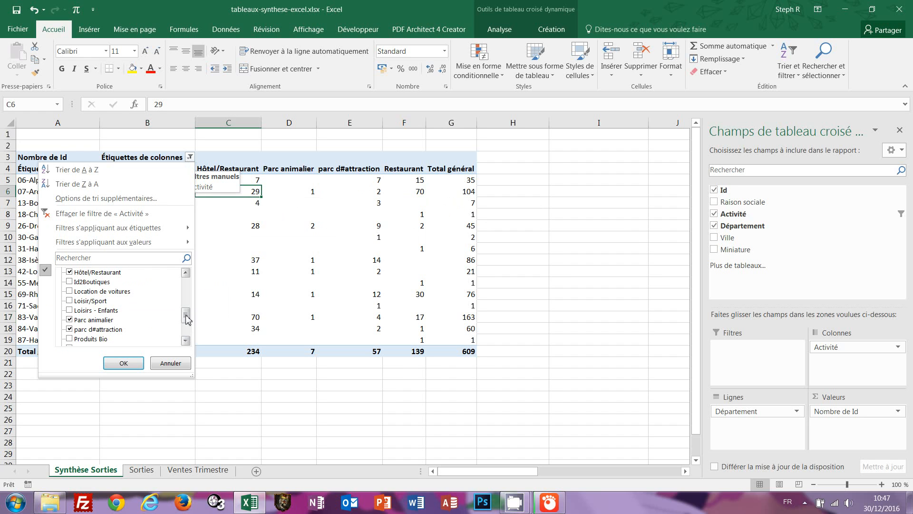
left_click_drag(187, 316, 189, 285)
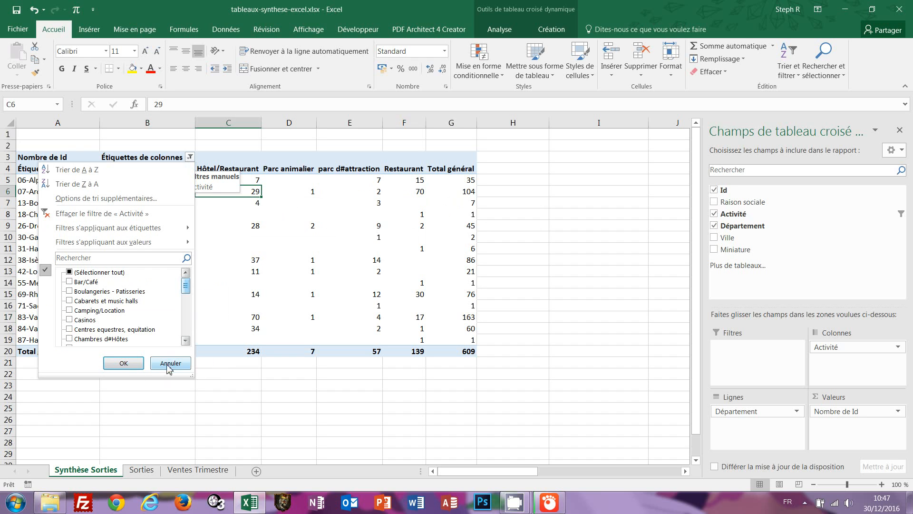
left_click(77, 283)
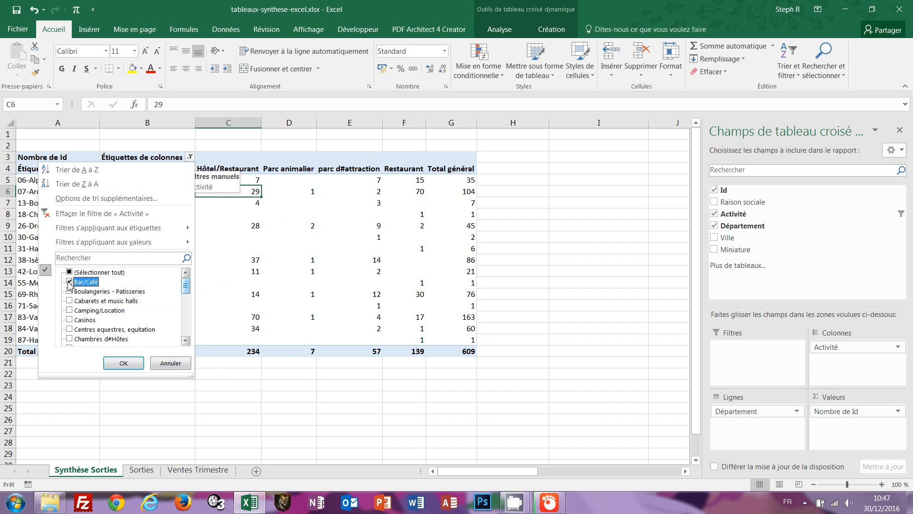
left_click(123, 364)
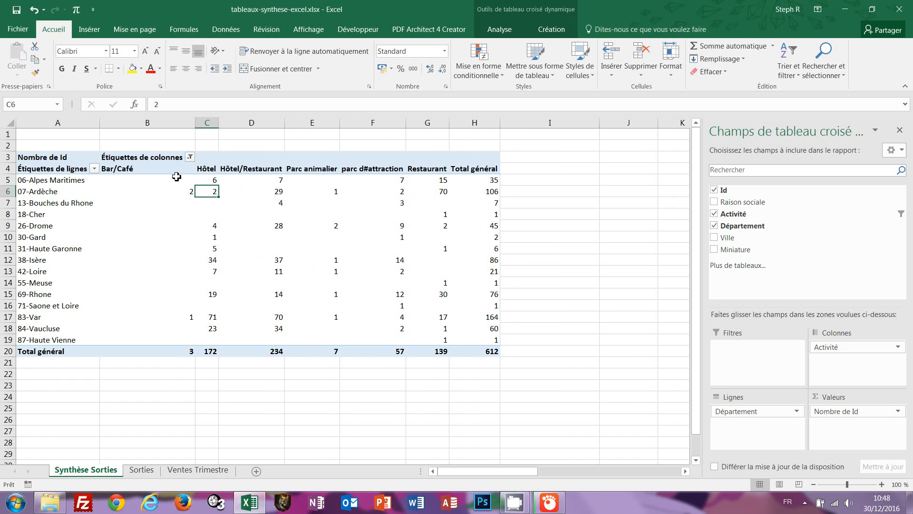
Untick Bar/Café again so the five activity columns total 609.
mouse_move(182, 327)
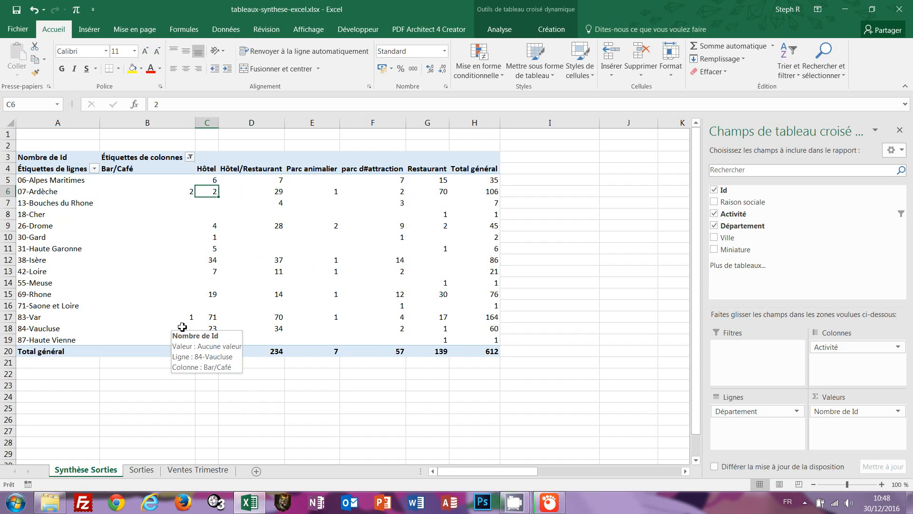
left_click(190, 157)
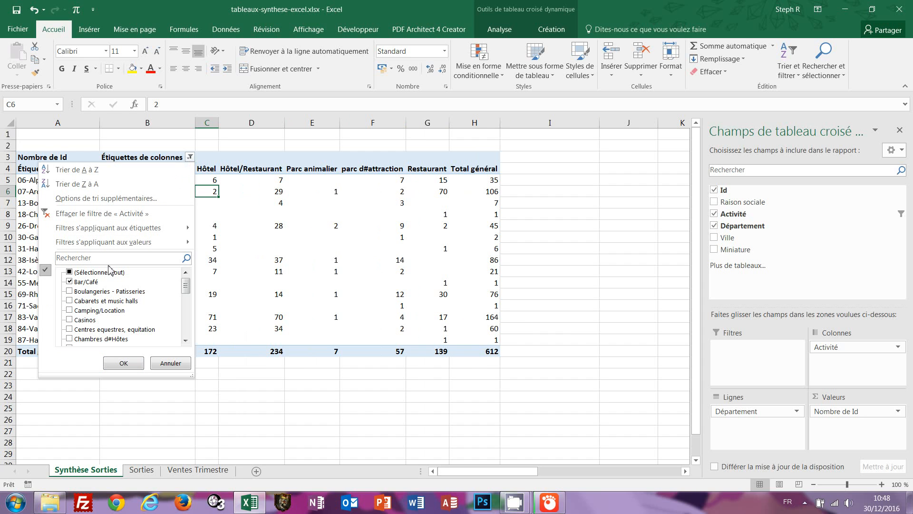
left_click(69, 281)
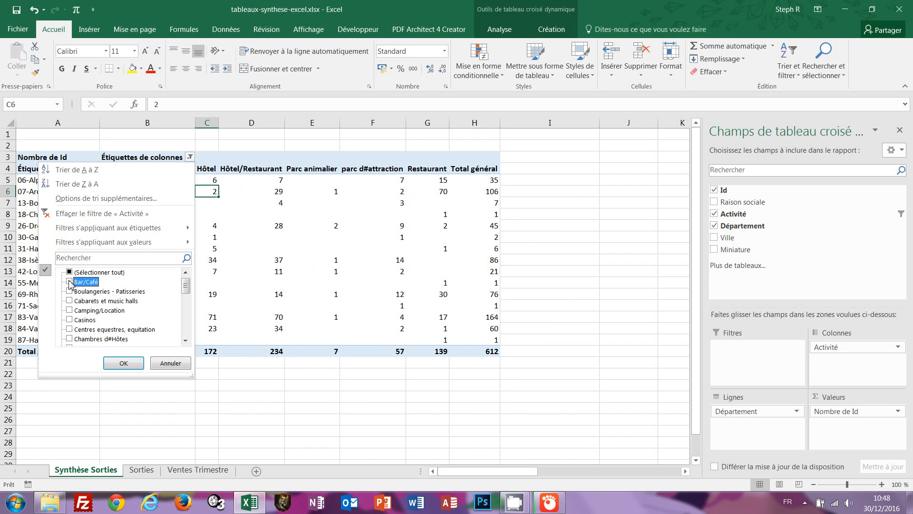
left_click(125, 364)
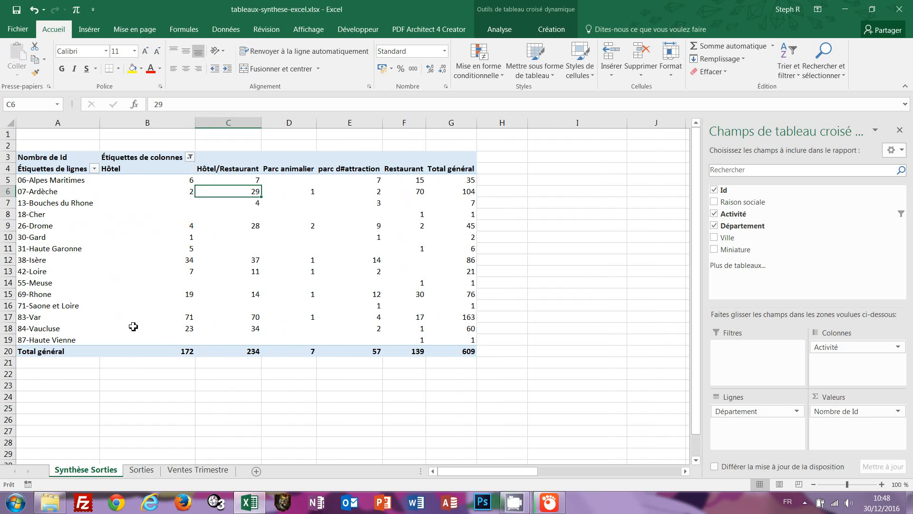
left_click(132, 158)
Rename the column labels header to 'Filtre Activités' and autofit column B.
mouse_move(298, 274)
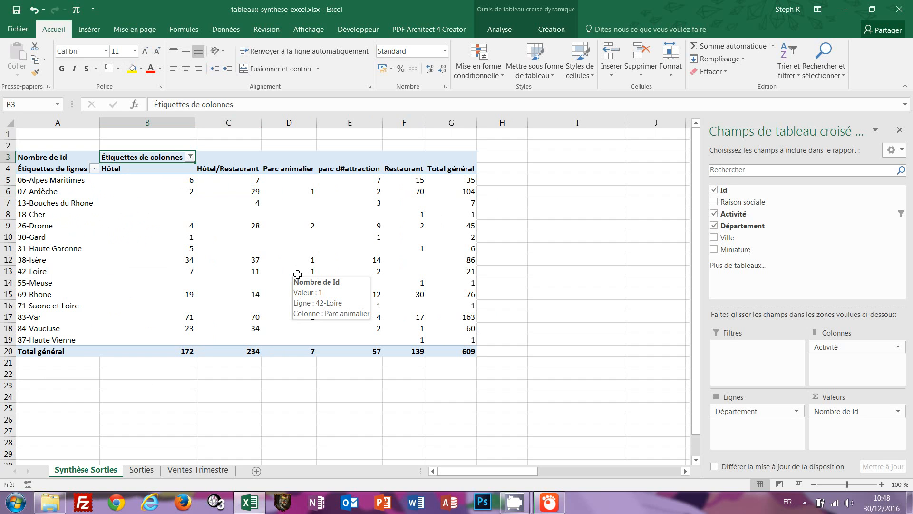
key("F2")
key("BackSpace")
key("BackSpace")
key("BackSpace")
key("BackSpace")
key("BackSpace")
key("BackSpace")
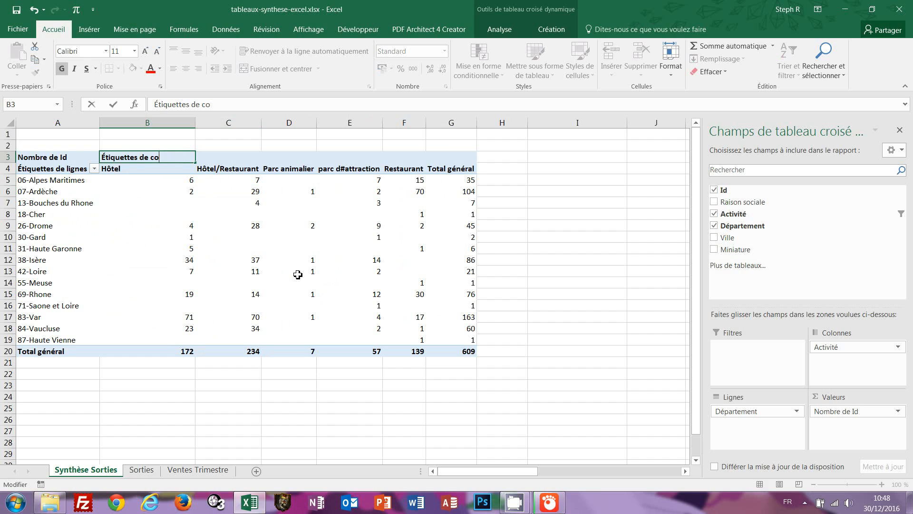
key("BackSpace")
key("BackSpace")
key("BackSpace")
key("BackSpace")
key("BackSpace")
key("BackSpace")
key("BackSpace")
key("BackSpace")
key("BackSpace")
key("BackSpace")
key("BackSpace")
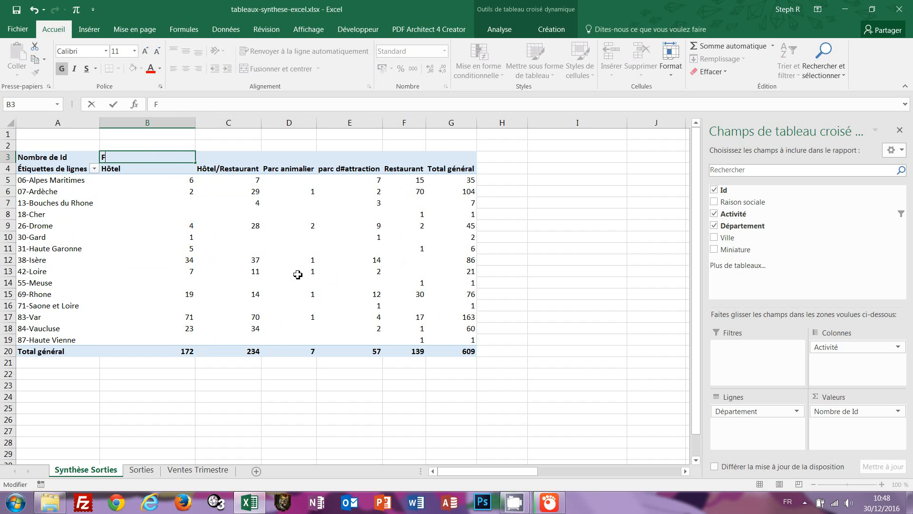
type("Filtre Activités")
key("Return")
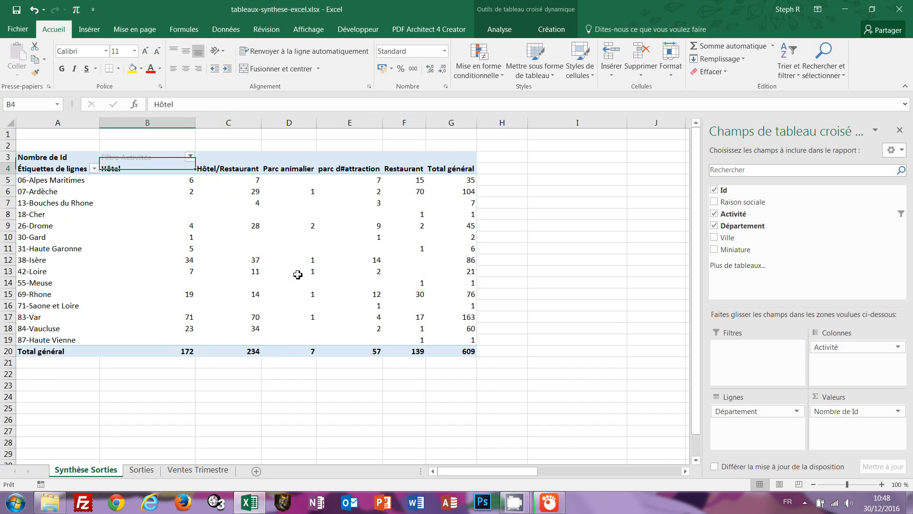
double_click(196, 125)
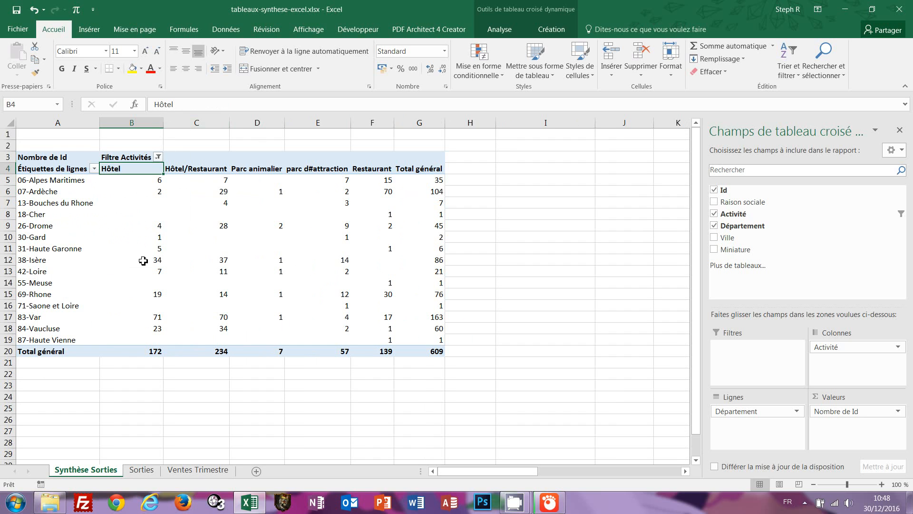
Rename the row labels header to 'Filtre Départements'.
left_click(64, 170)
mouse_move(121, 255)
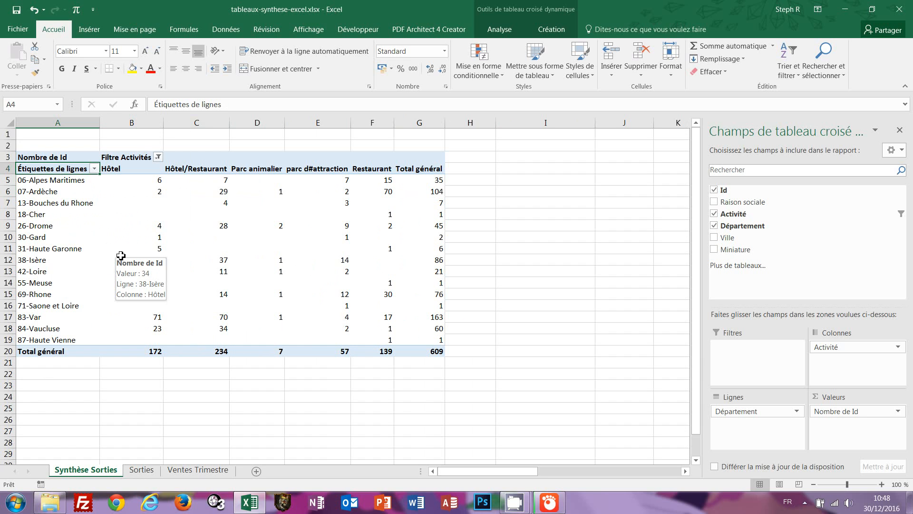
key("F2")
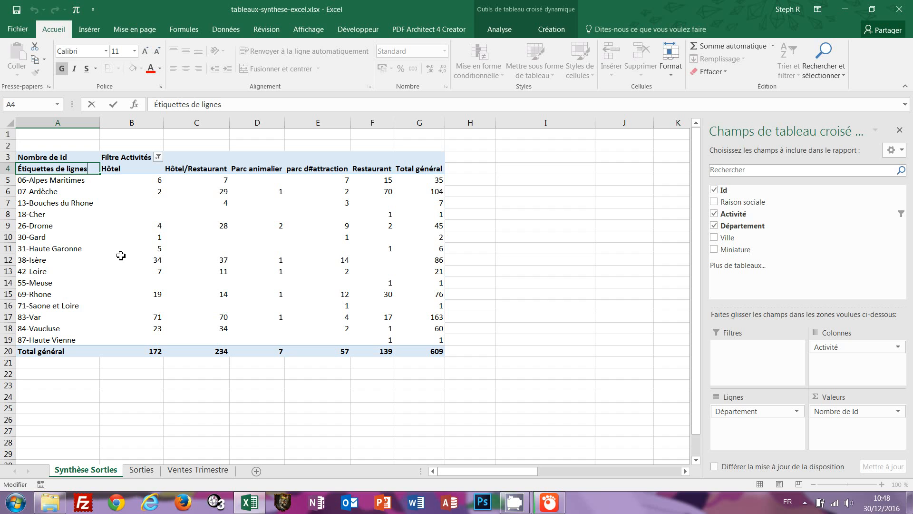
key("shift+Home")
type("Filtre")
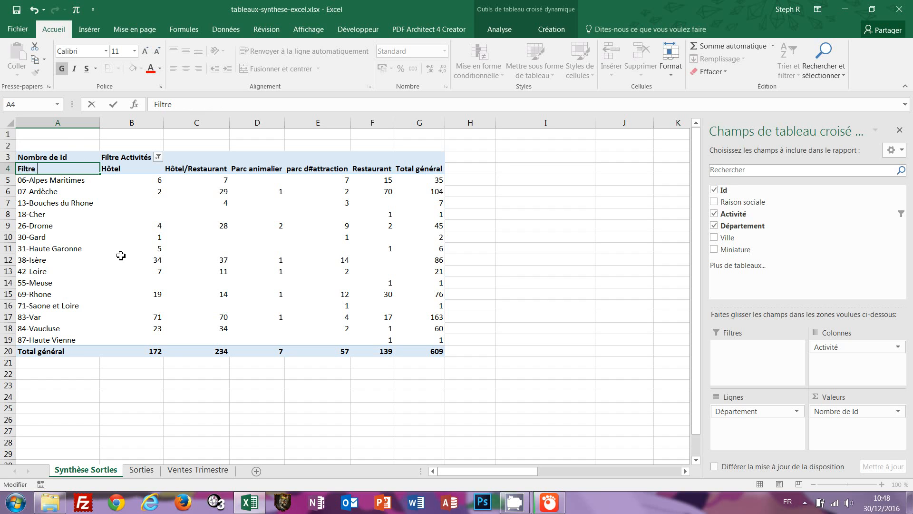
type(" d")
key("BackSpace")
type("Départements")
key("Return")
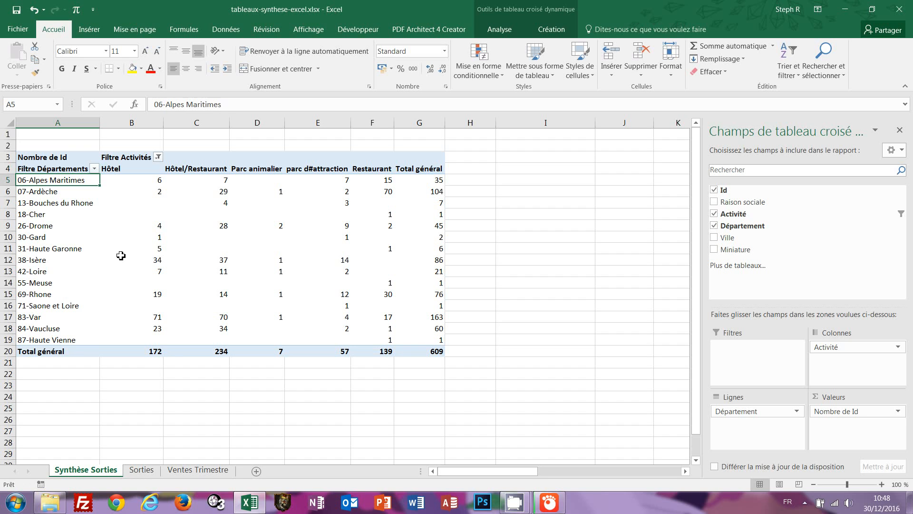
In the department filter, untick 07-Ardèche, 06-Alpes Maritimes, 18-Cher, 42-Loire, 33-Gironde, 31-Haute Garonne and 55-Meuse.
left_click(95, 169)
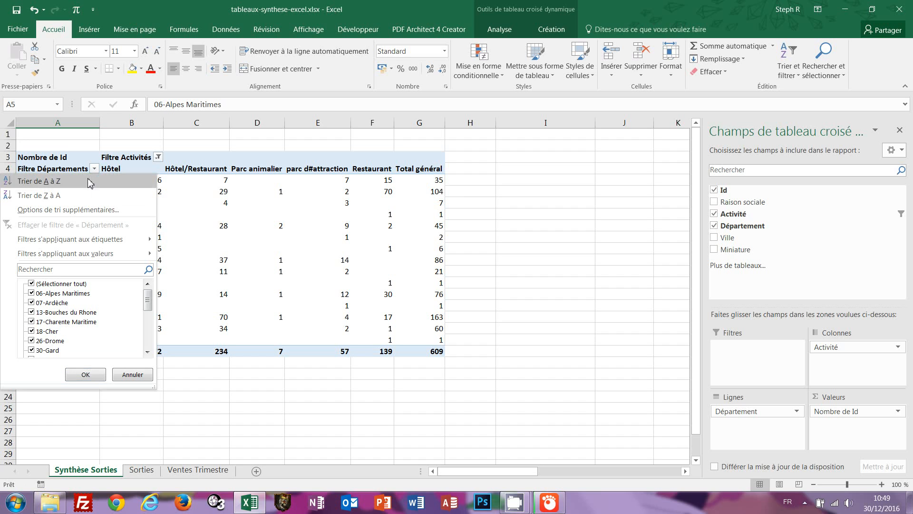
left_click(31, 303)
left_click(31, 293)
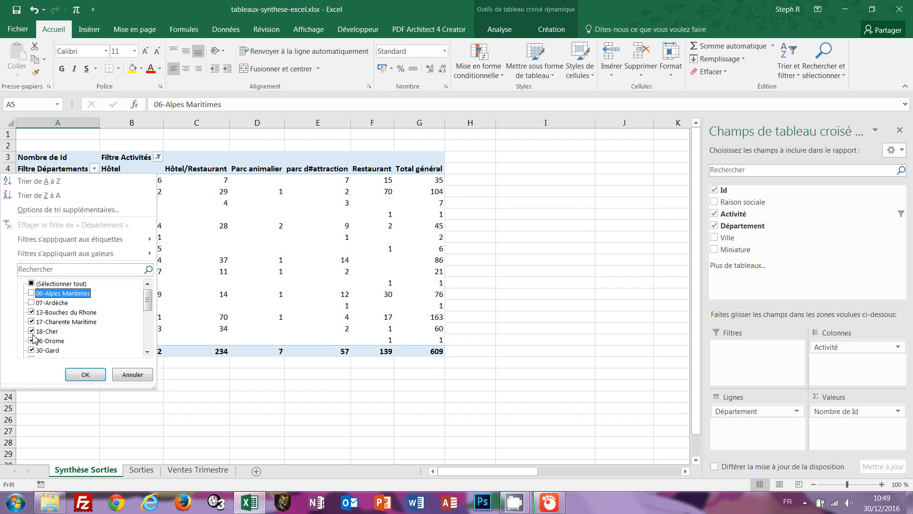
left_click(32, 331)
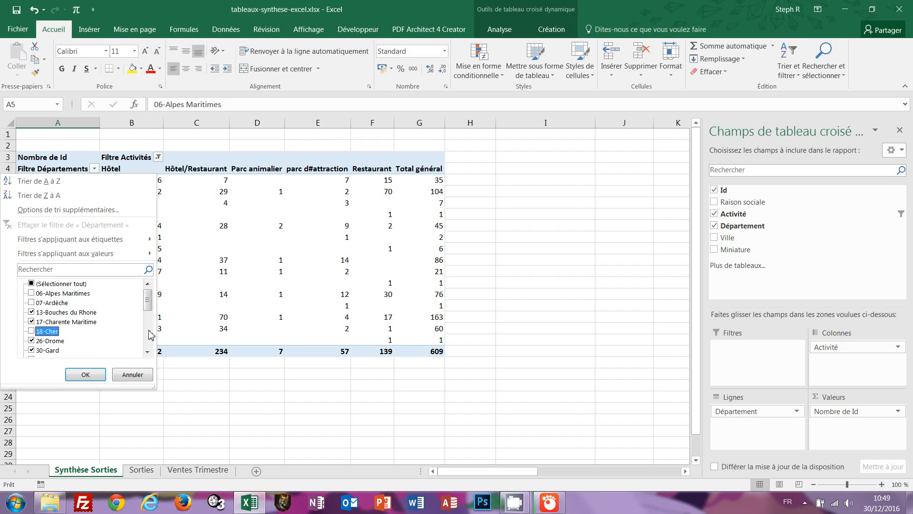
left_click(149, 338)
left_click(31, 321)
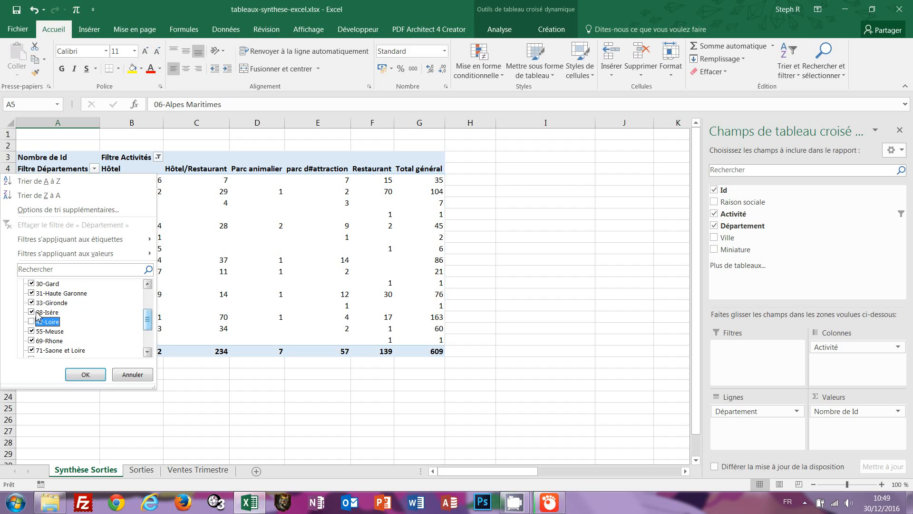
left_click(32, 302)
left_click(31, 293)
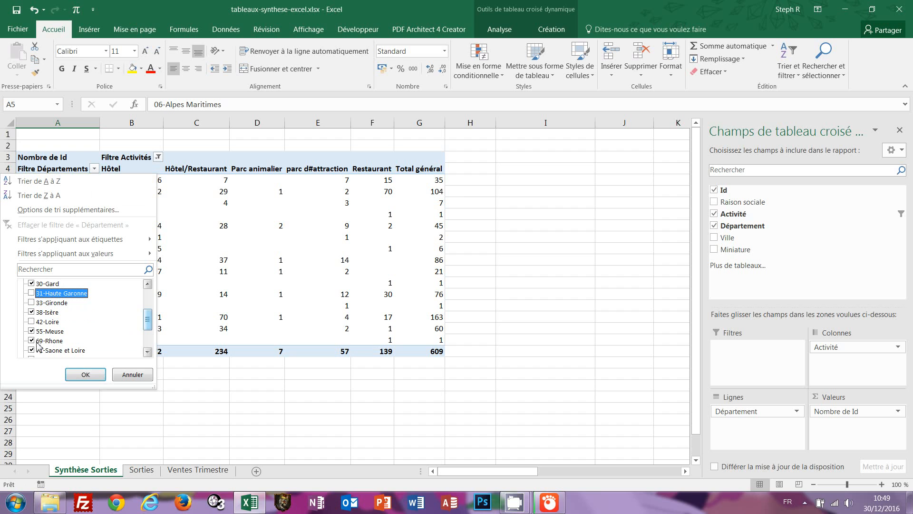
left_click(31, 331)
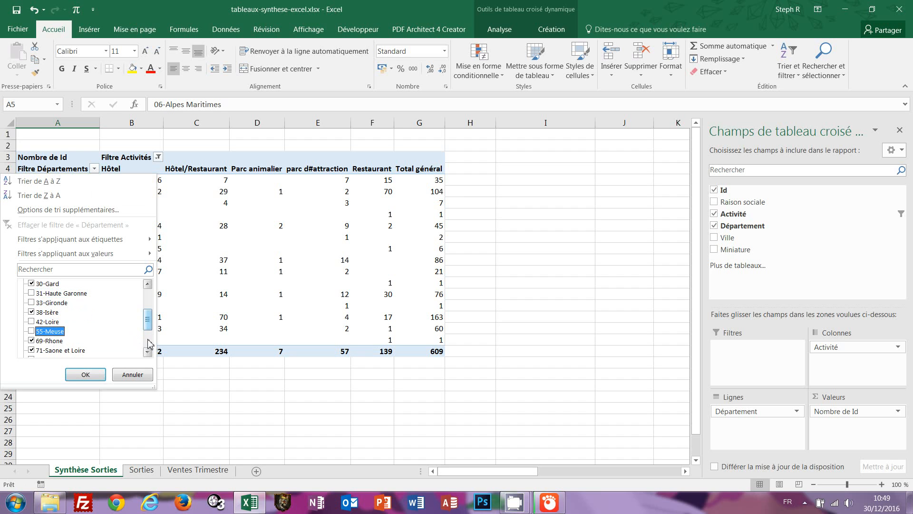
Also untick 85-Vendée, 87-Haute Vienne, 75-Paris, 73-Savoie and 71-Saone et Loire, then apply (total 439).
left_click(149, 341)
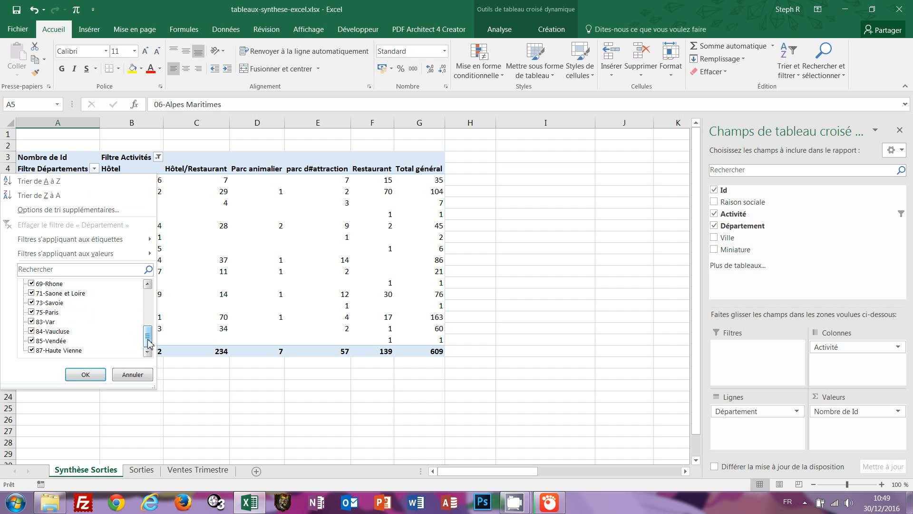
left_click(31, 341)
left_click(31, 350)
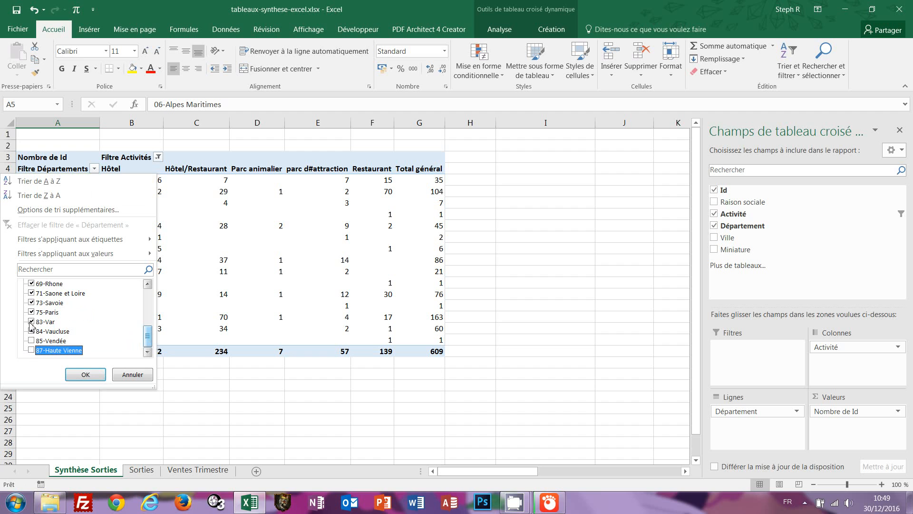
left_click(31, 312)
left_click(32, 302)
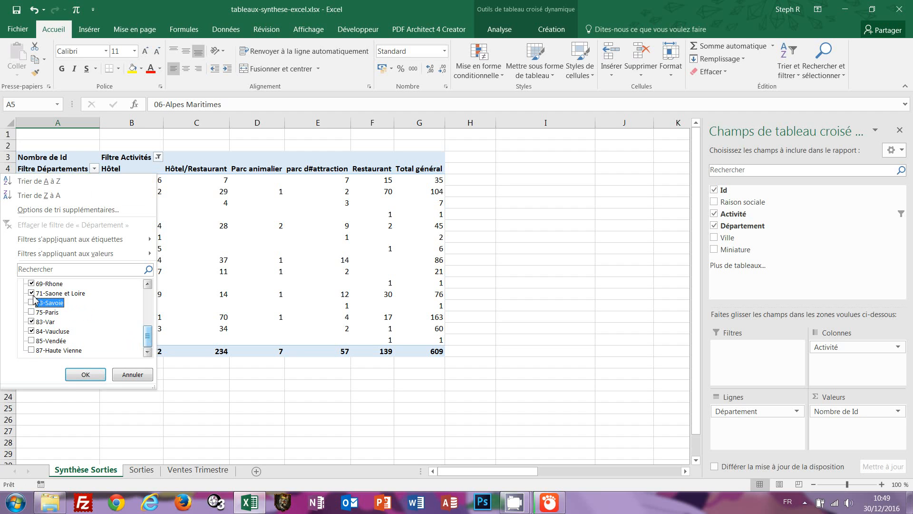
left_click(32, 293)
left_click(86, 374)
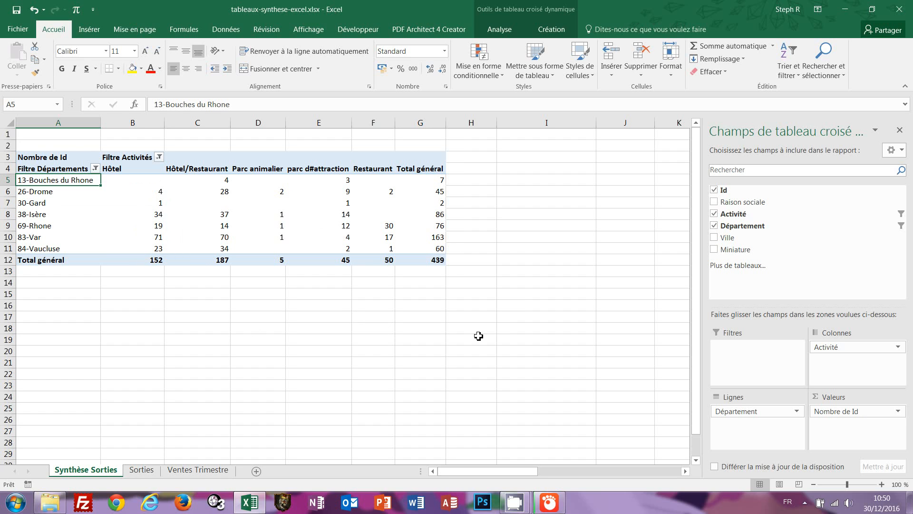
left_click(444, 238)
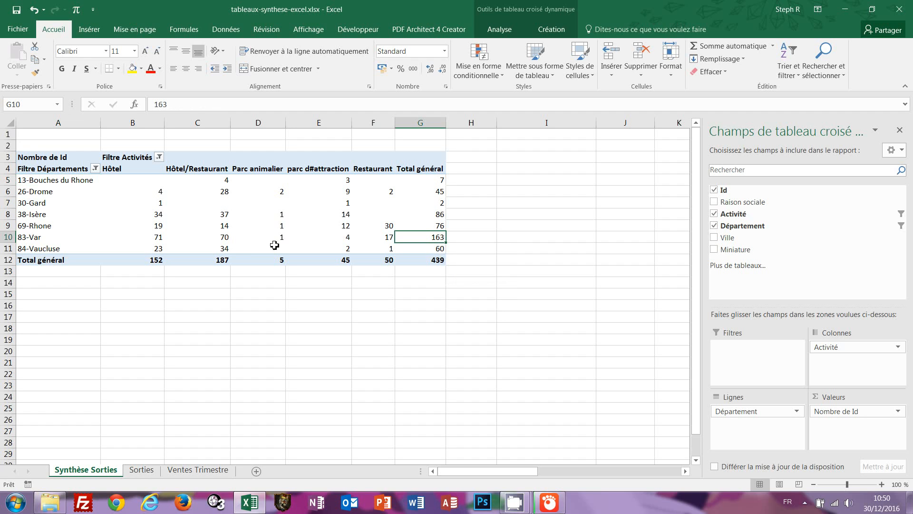
left_click(231, 239)
left_click(158, 237)
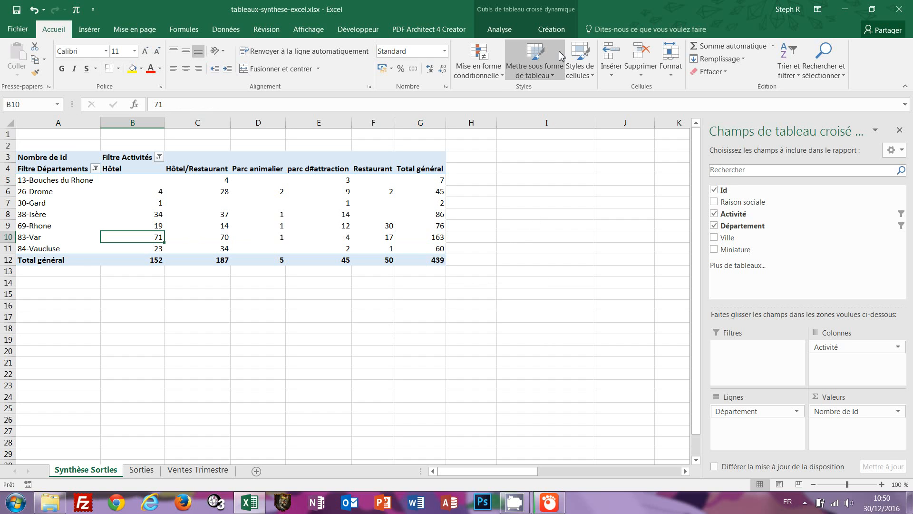
left_click(440, 336)
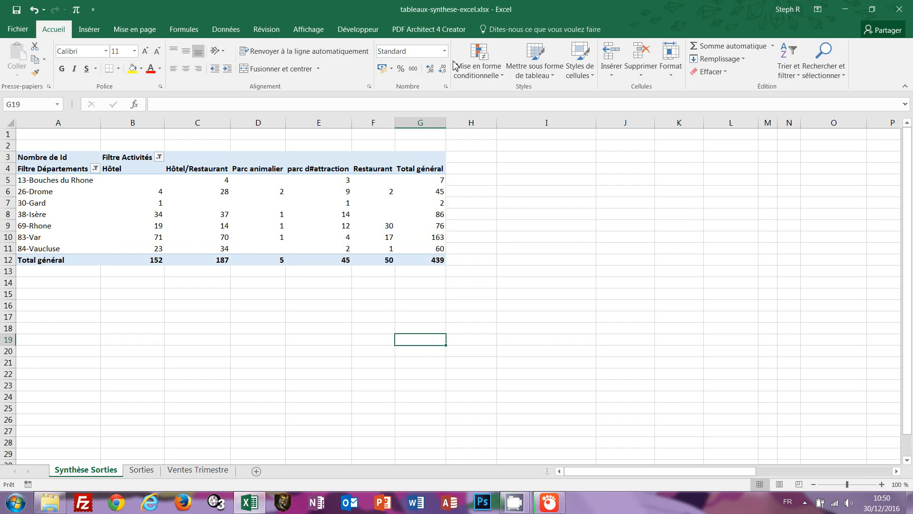
left_click(279, 215)
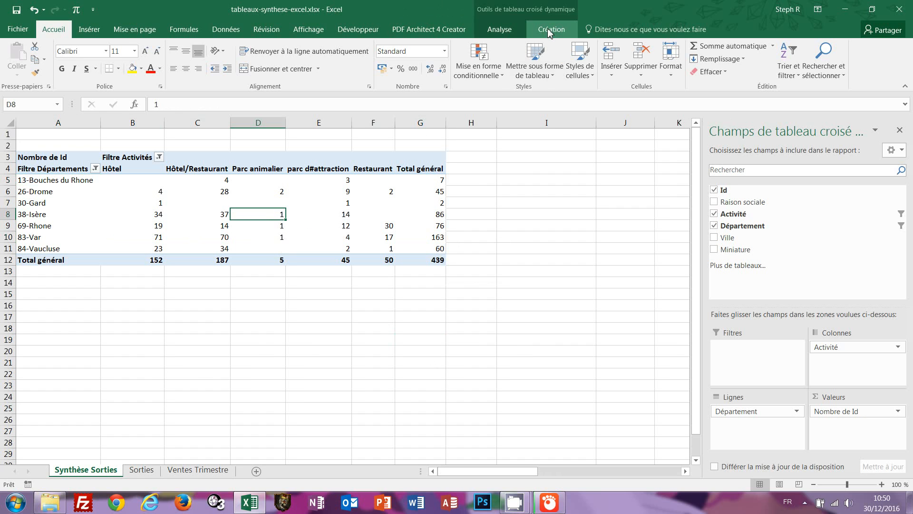
left_click(550, 32)
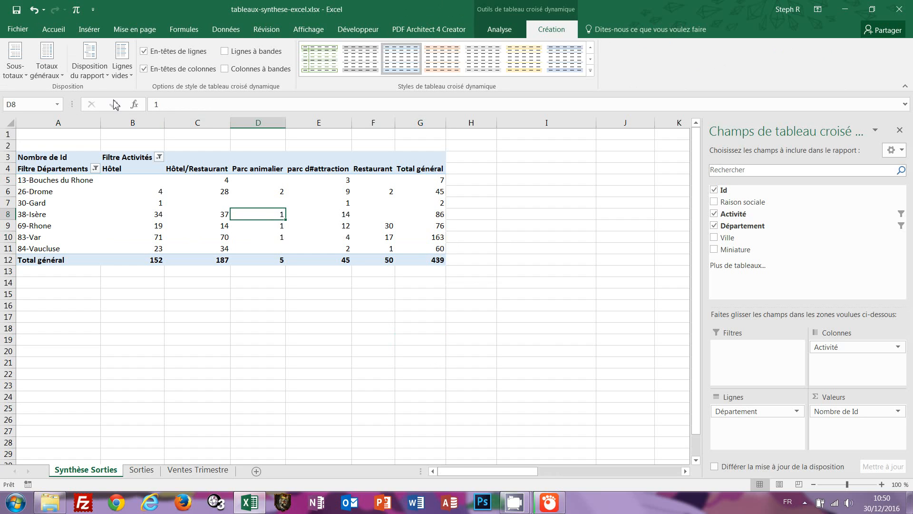
left_click(103, 74)
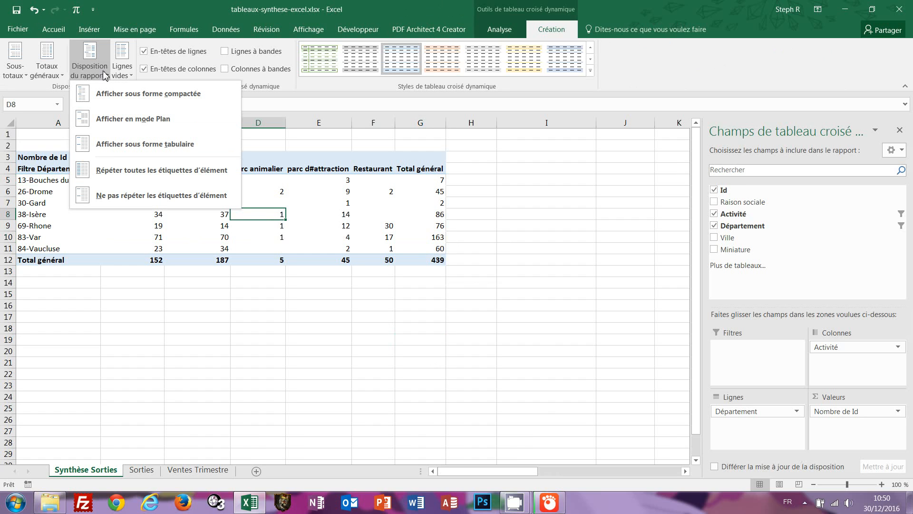
left_click(60, 76)
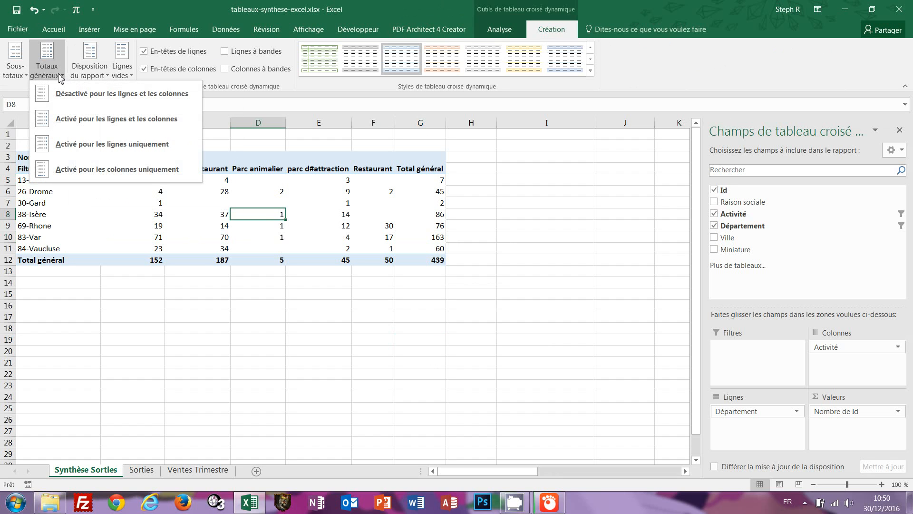
left_click(21, 75)
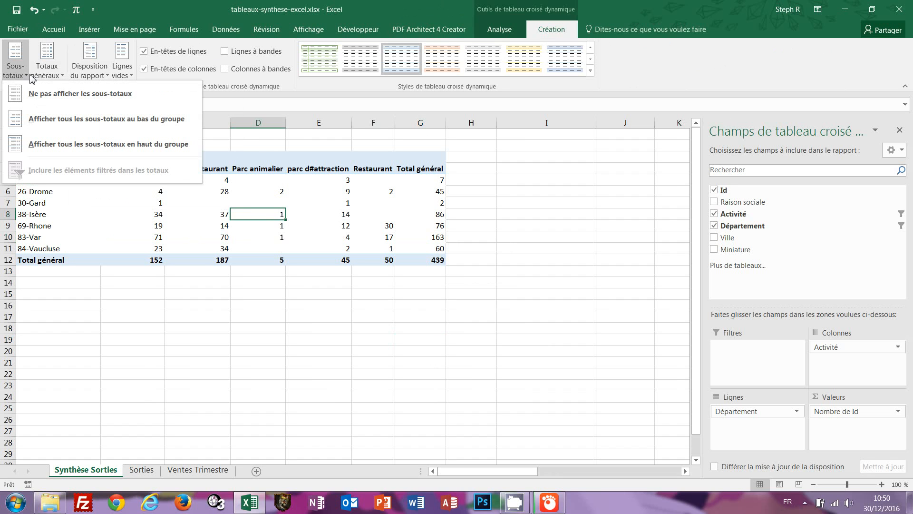
left_click(673, 78)
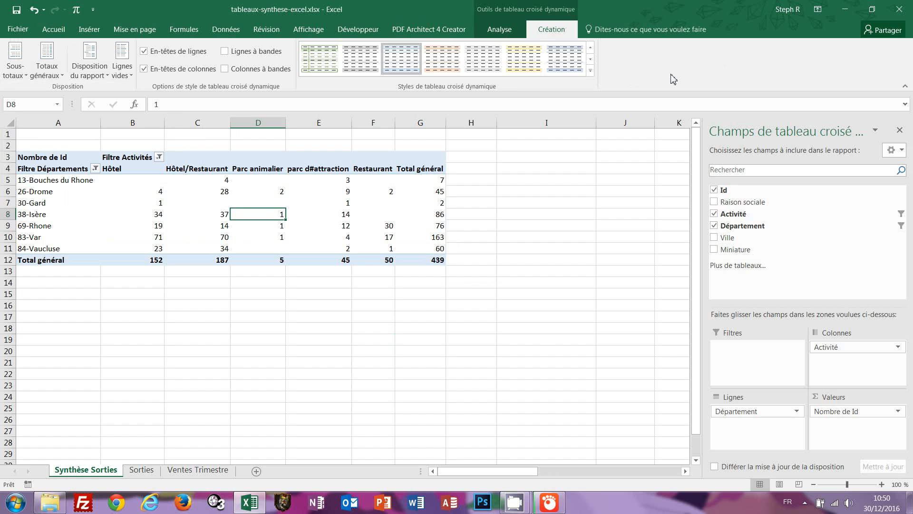
left_click(225, 52)
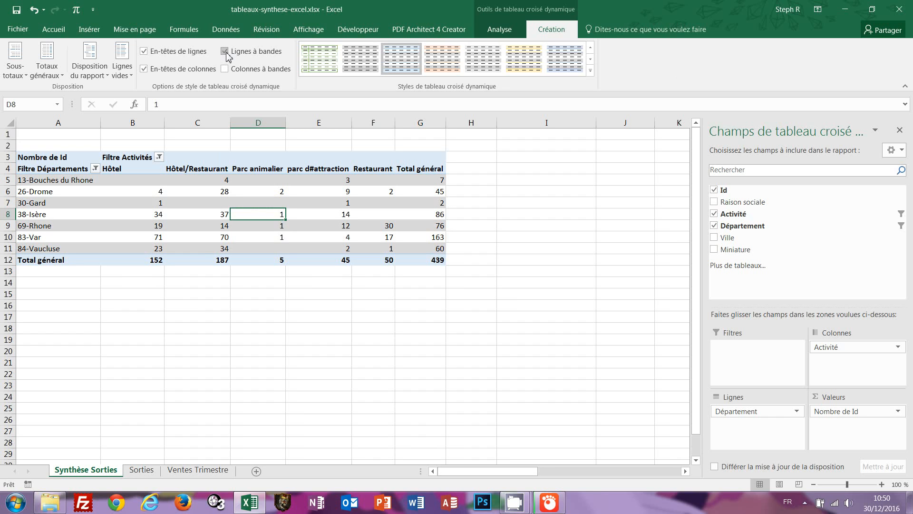
left_click(226, 52)
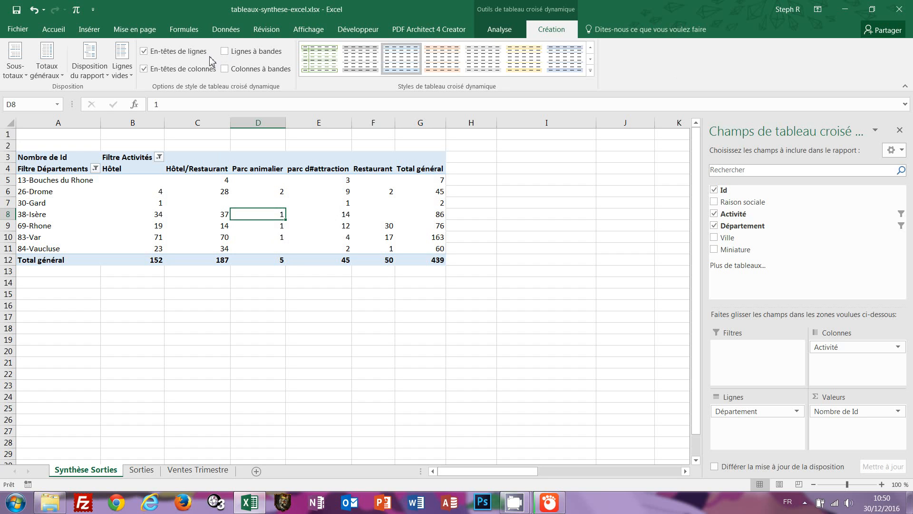
left_click(145, 52)
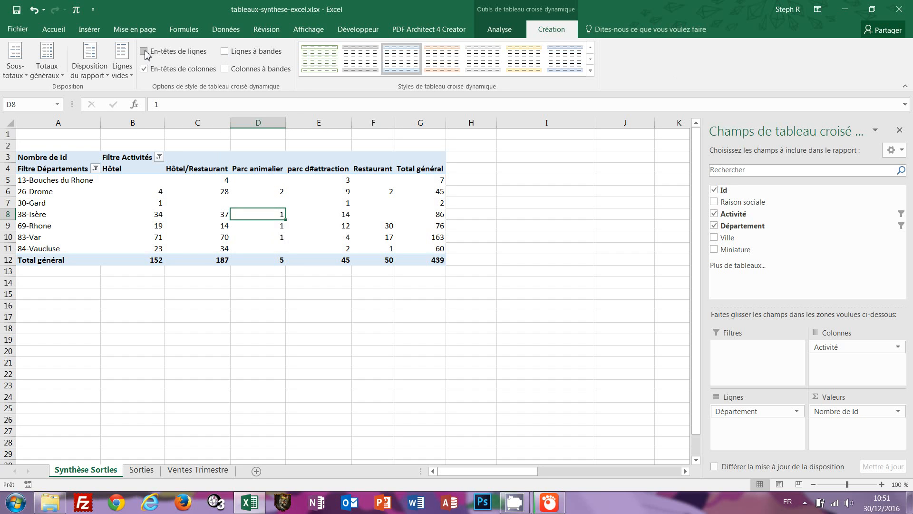
left_click(145, 70)
left_click(144, 70)
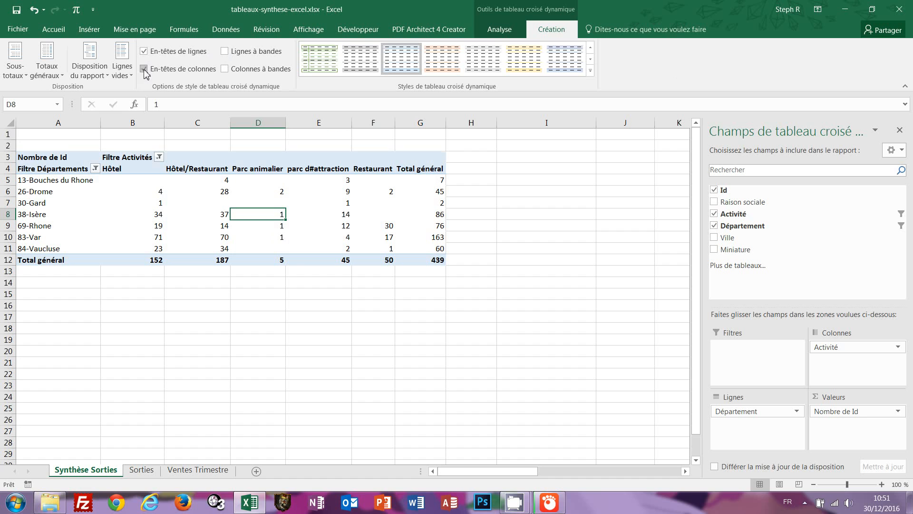
left_click(590, 59)
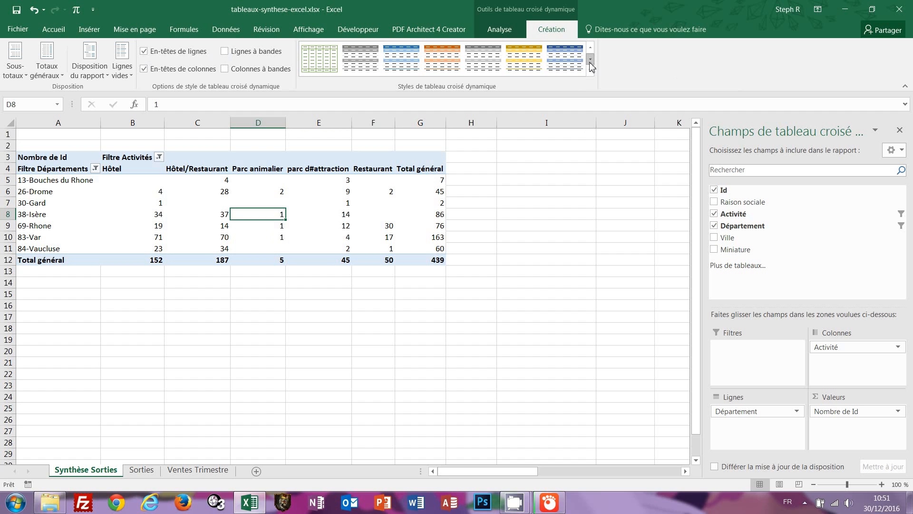
Apply the green 'moyen 7' pivot style and select the department totals G5:G11.
left_click(590, 61)
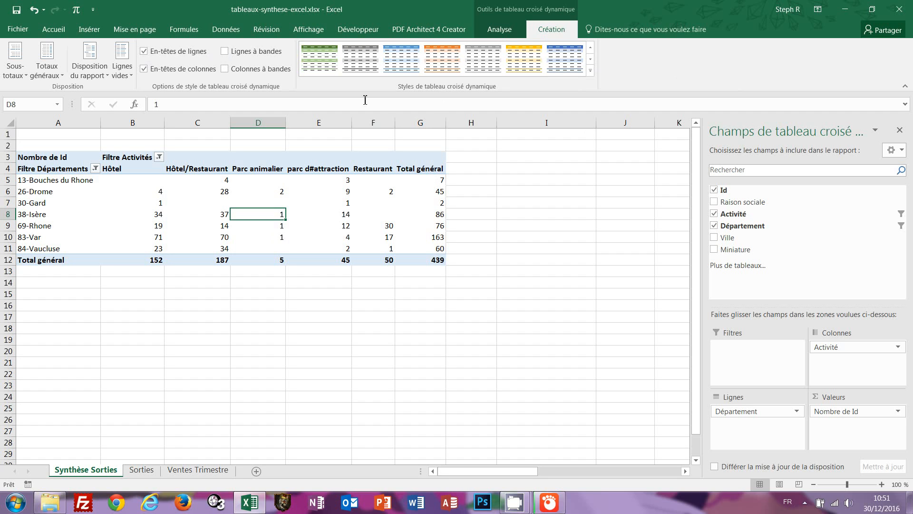
left_click(321, 61)
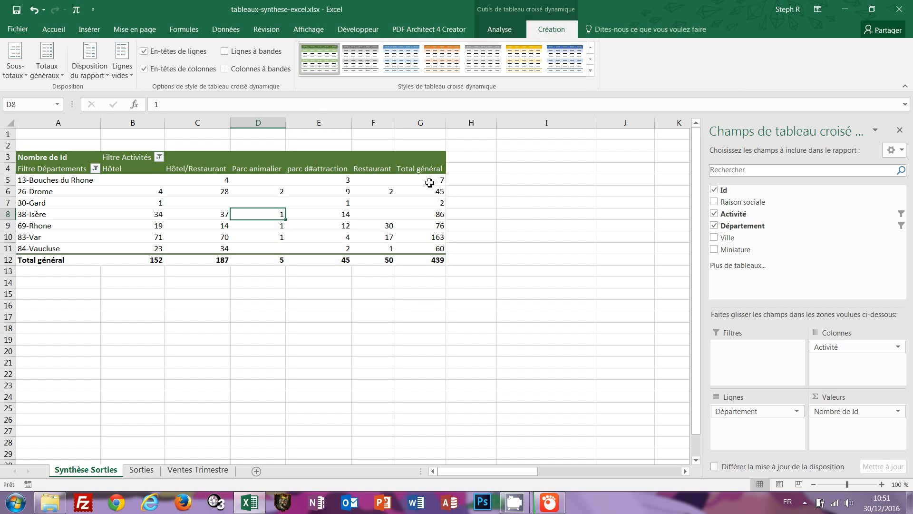
left_click_drag(429, 182, 424, 249)
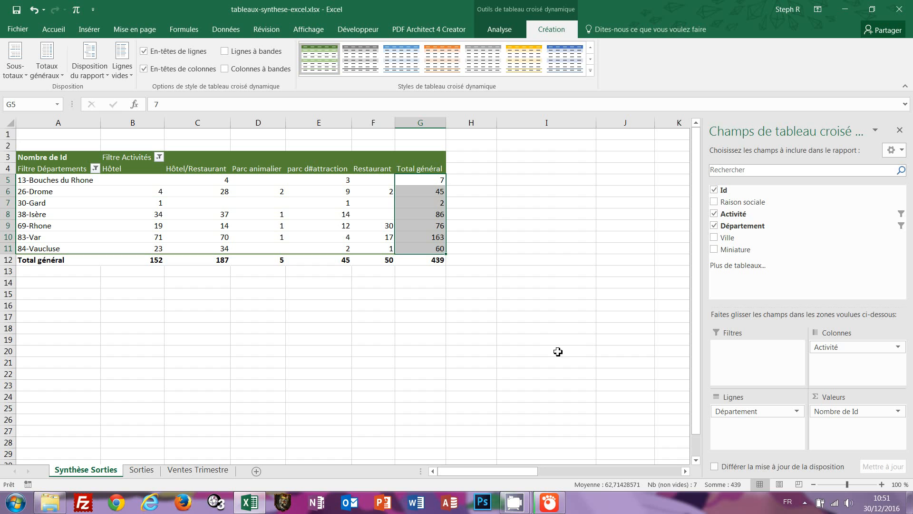
Bold the selected Total général department totals, then reselect a cell inside the pivot.
left_click(60, 29)
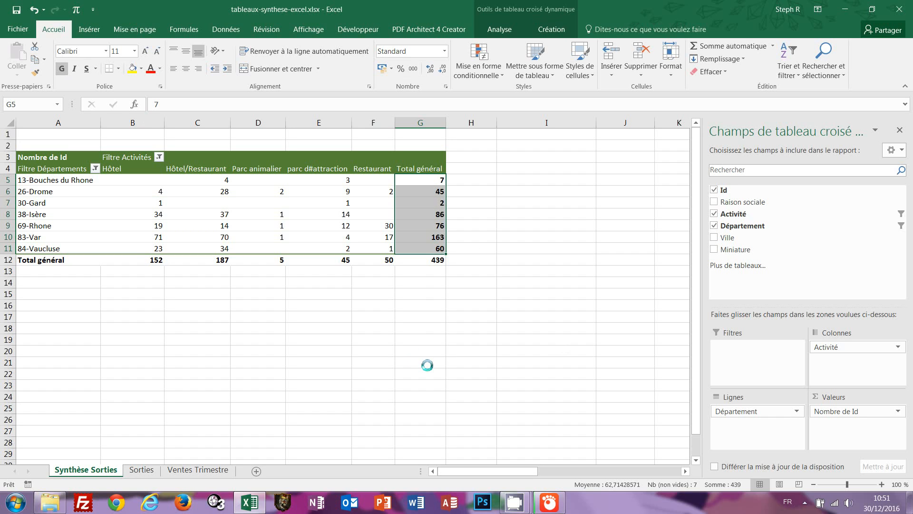
left_click(404, 363)
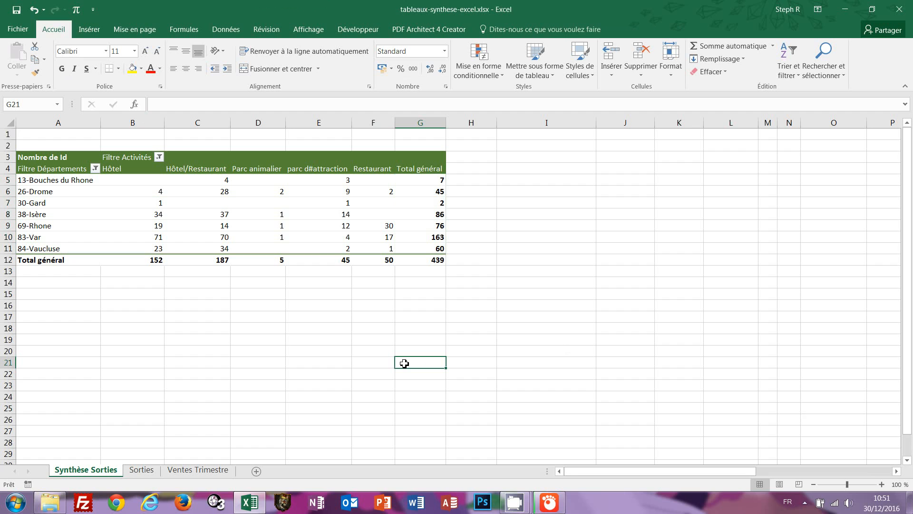
left_click(248, 206)
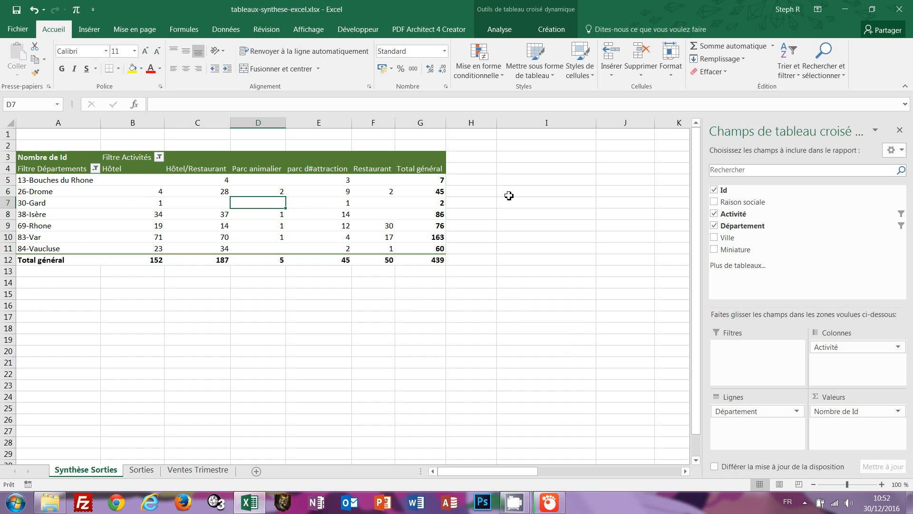
Show the pivot Analyse tools and review a value cell's shortcut menu without choosing anything.
left_click(504, 32)
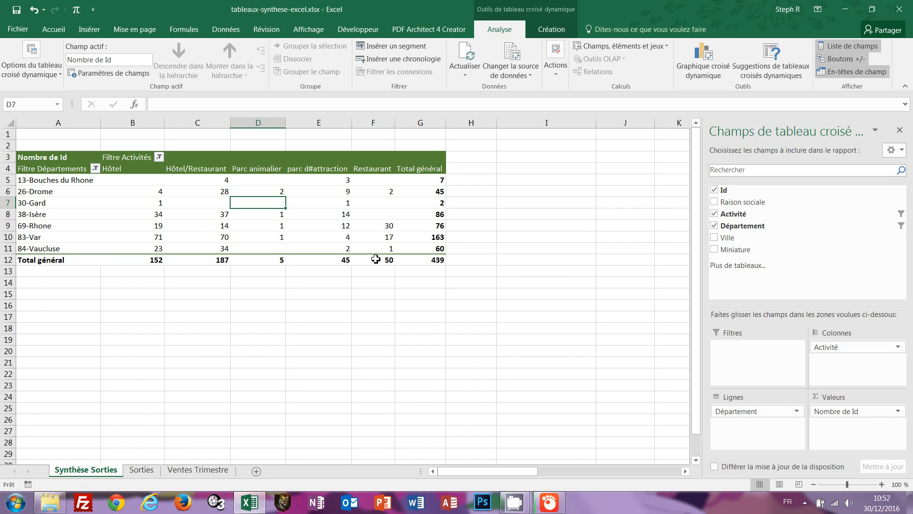
right_click(343, 203)
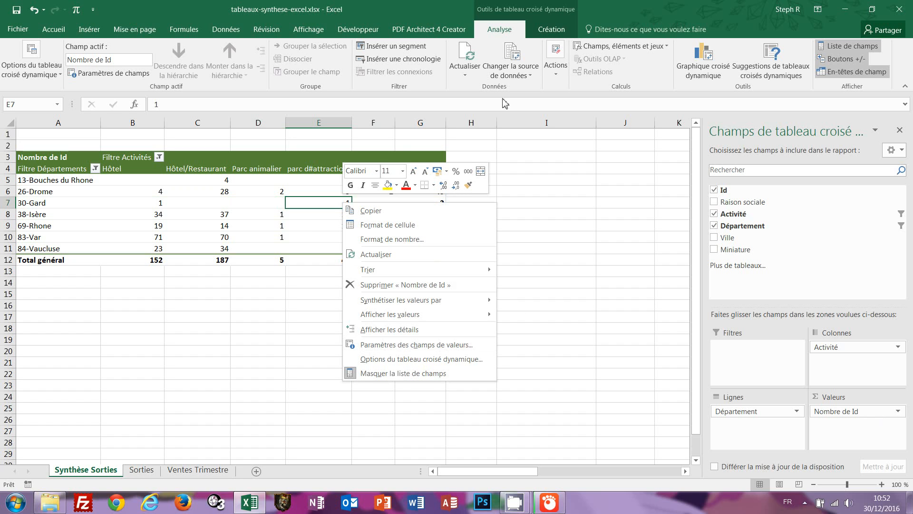
left_click(441, 6)
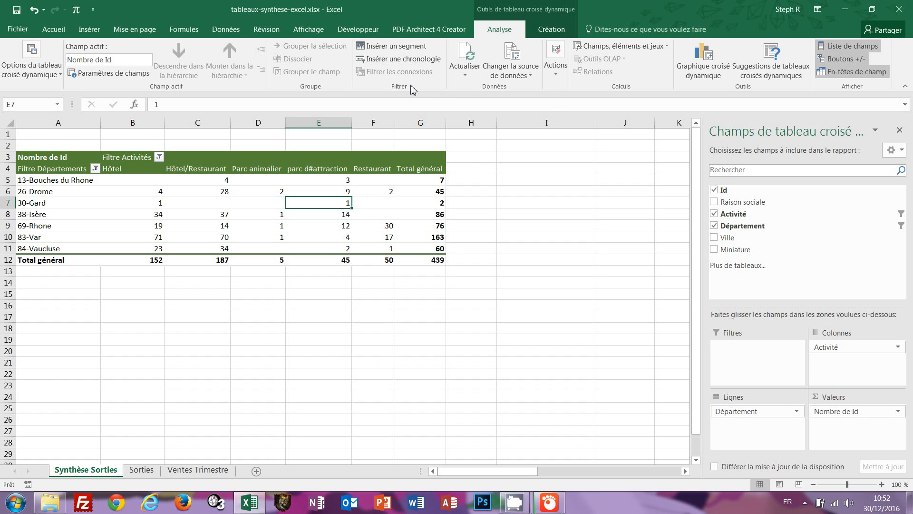
Insert Activité and Département slicers for the pivot table.
left_click(404, 46)
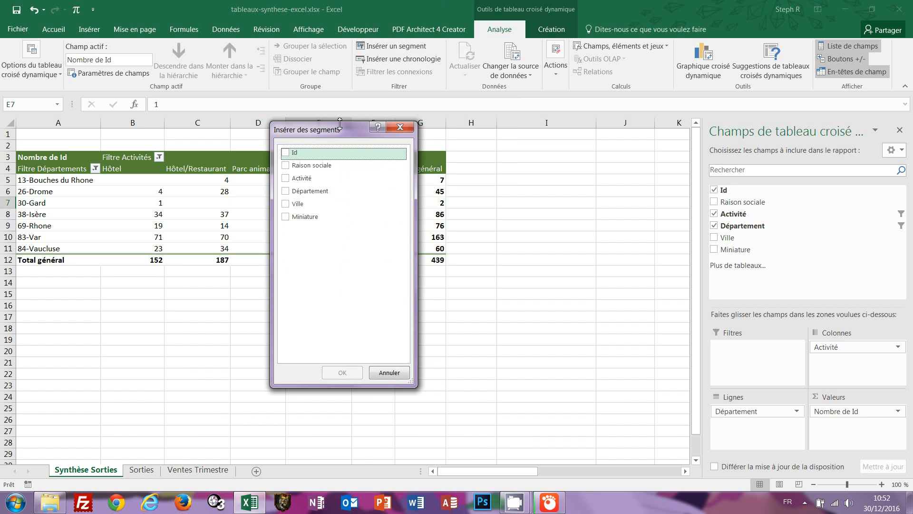
left_click_drag(327, 129, 525, 128)
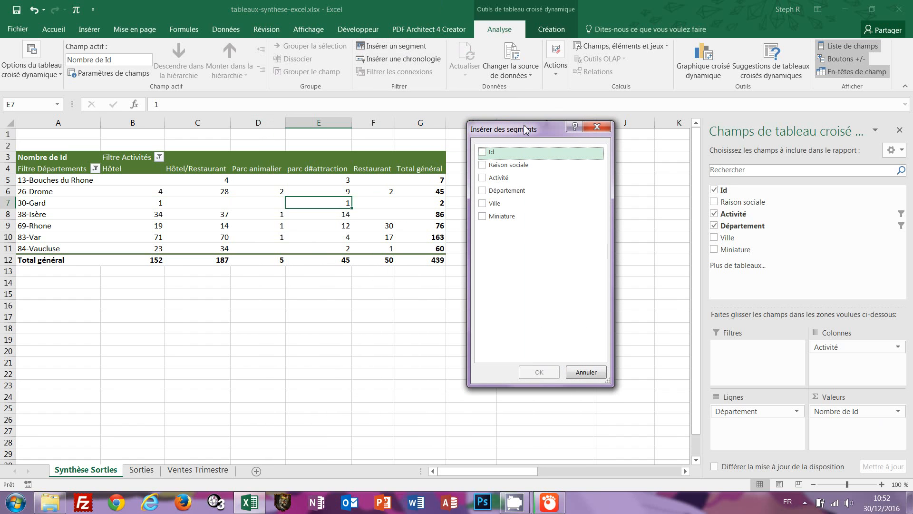
left_click(484, 178)
left_click(483, 192)
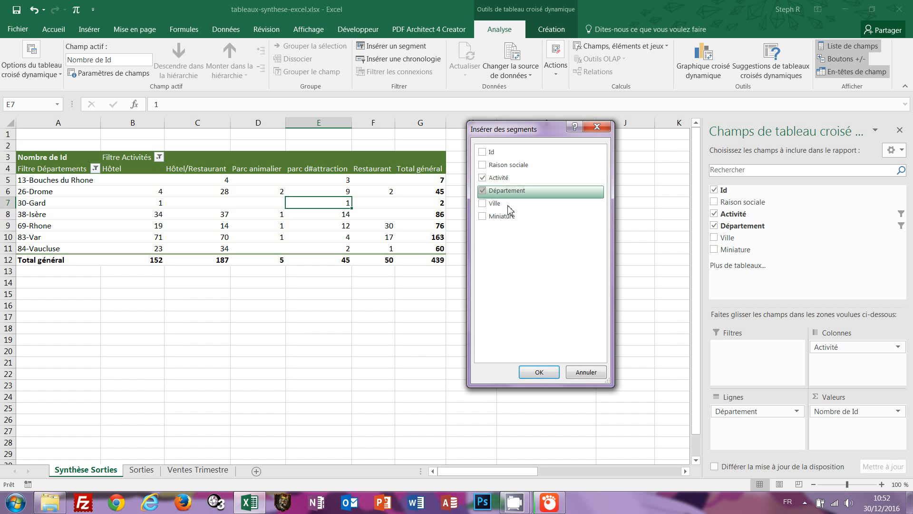
left_click(537, 373)
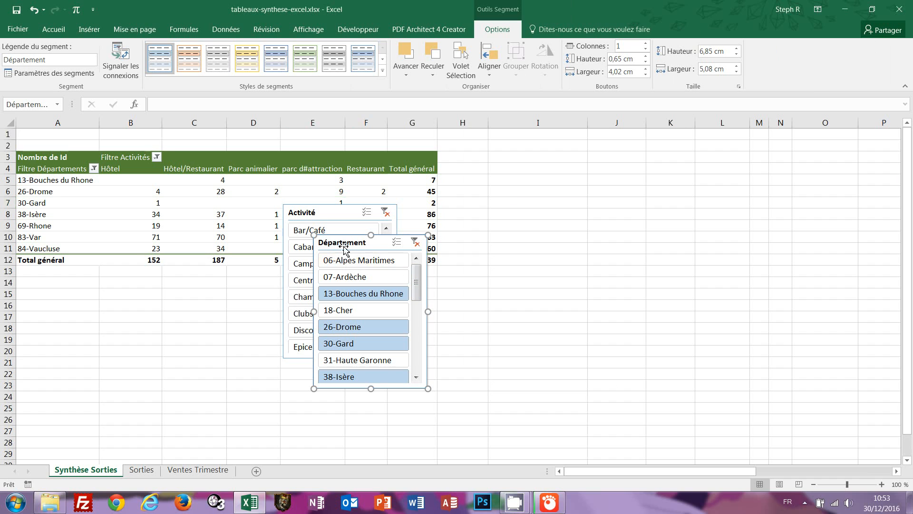
Position the Département and Activité slicers side by side right of the pivot and resize them.
left_click_drag(345, 247, 623, 161)
left_click_drag(322, 206, 505, 163)
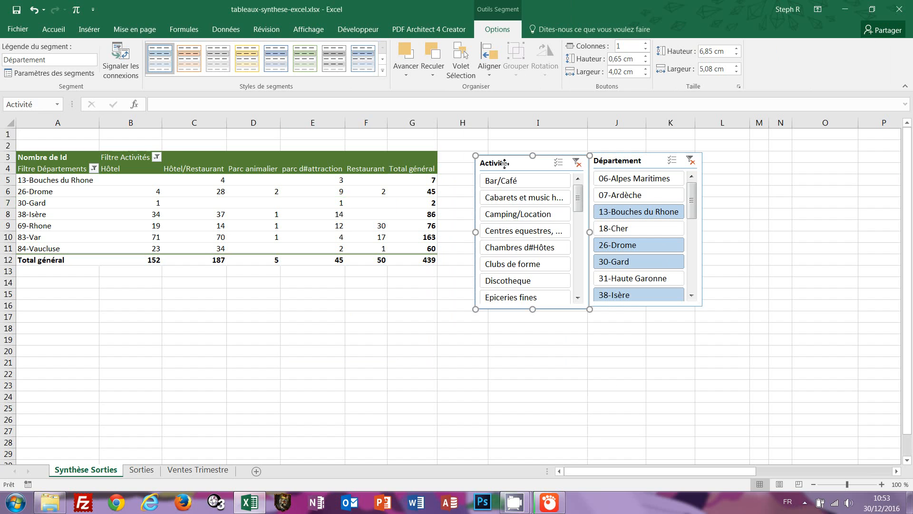
left_click_drag(583, 200, 581, 247)
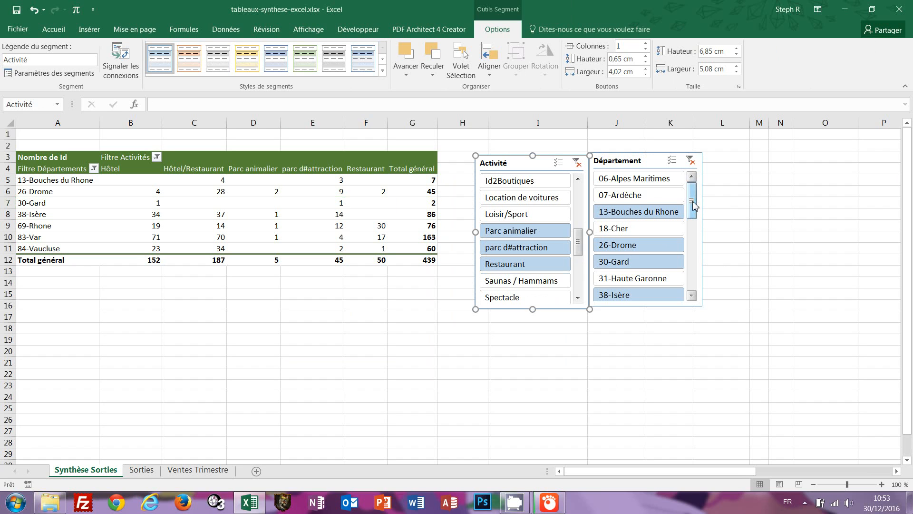
left_click_drag(693, 205, 694, 238)
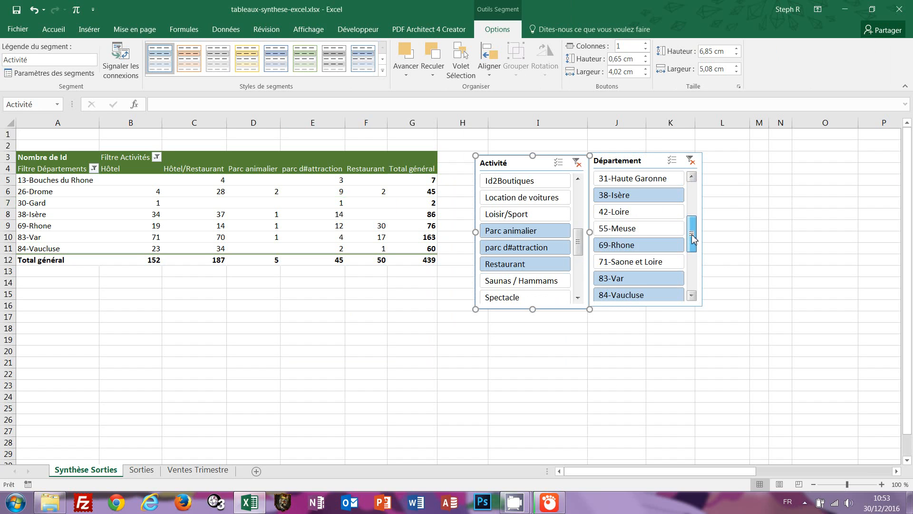
Use the slicers to pick 42-Loire, 38-Isère and 83-Var with Restaurant and Hôtel, totalling 129.
left_click(612, 214)
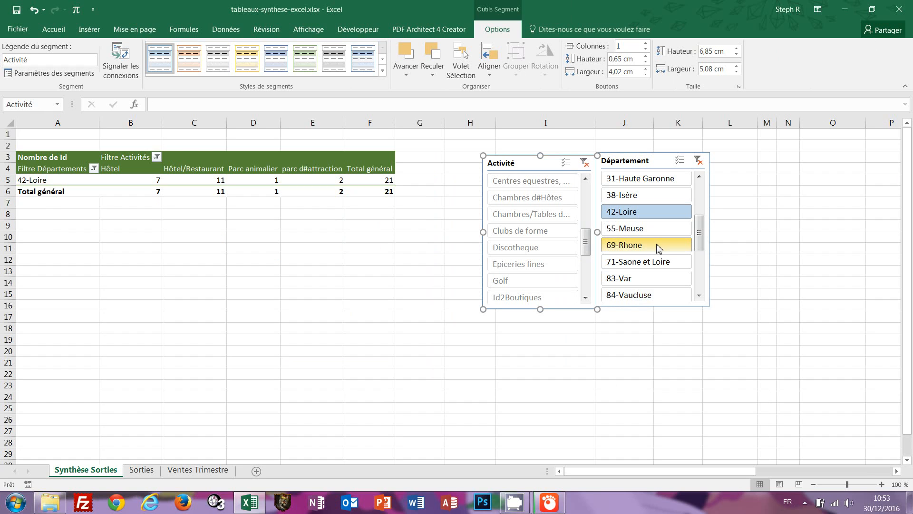
left_click(635, 196, "ctrl")
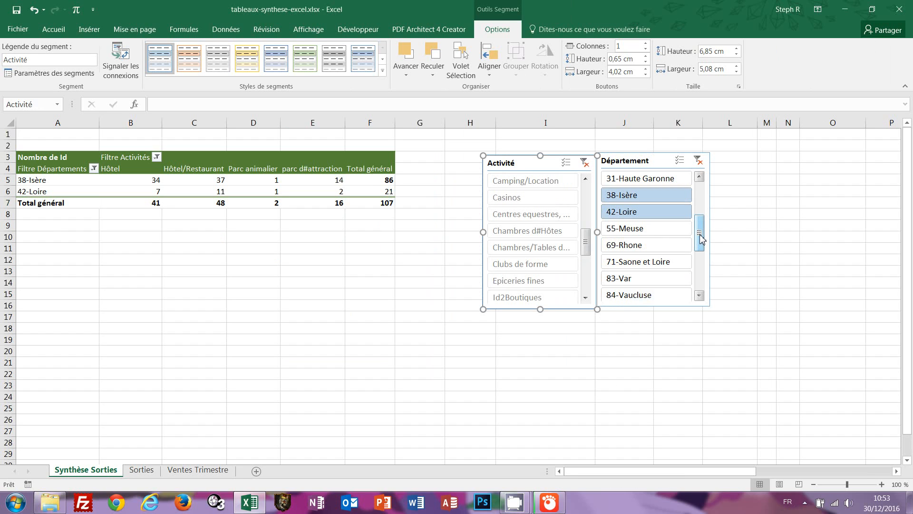
left_click_drag(700, 237, 700, 249)
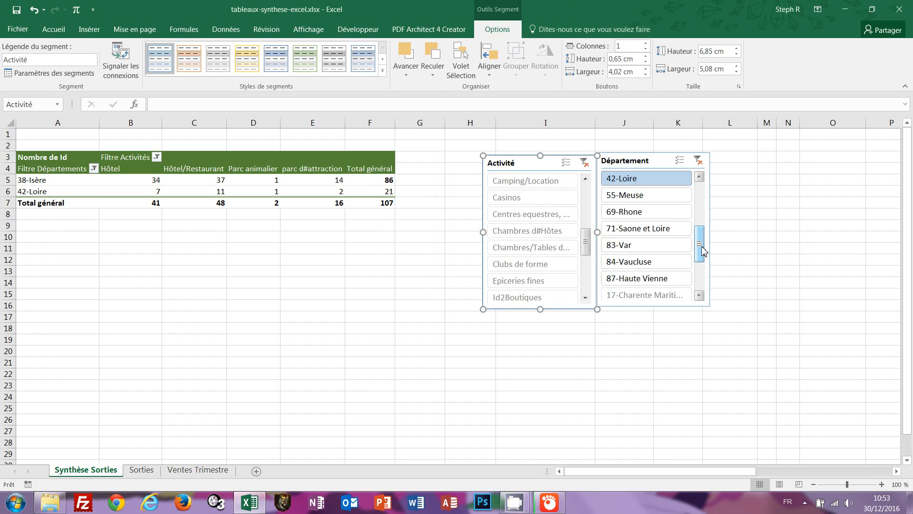
left_click(617, 247, "ctrl")
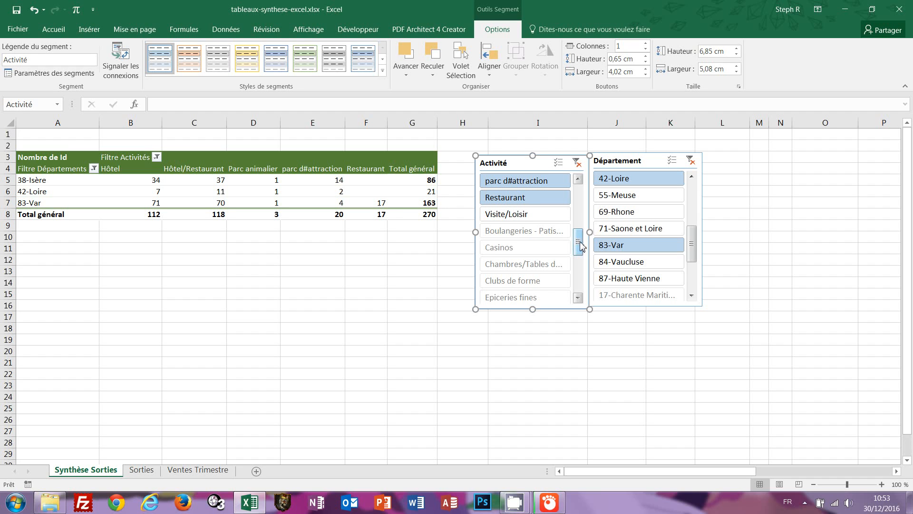
mouse_move(578, 244)
left_mouse_down()
mouse_move(588, 232)
mouse_move(585, 202)
mouse_move(588, 229)
left_mouse_up()
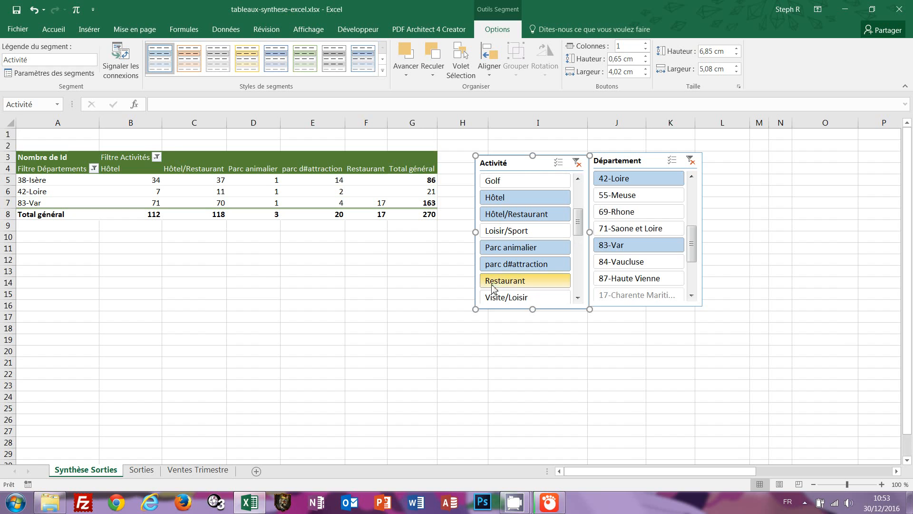
left_click(510, 284)
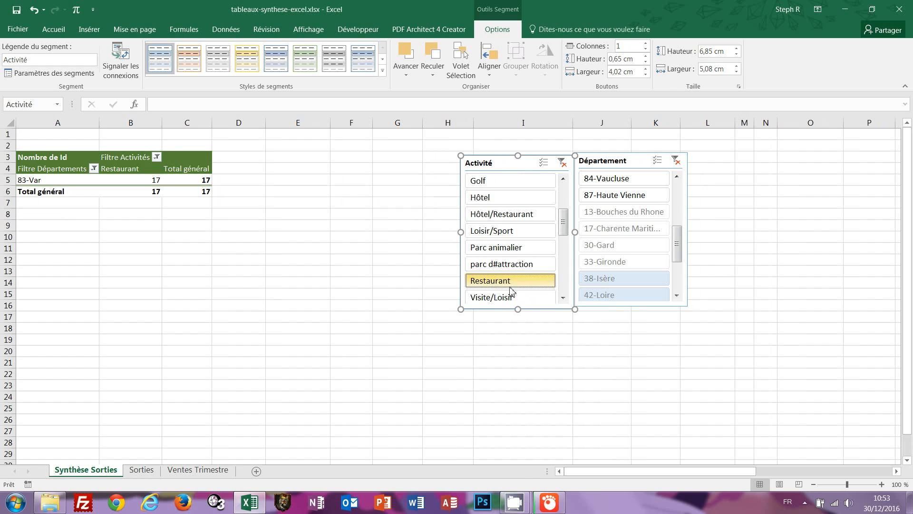
left_click(489, 197, "ctrl")
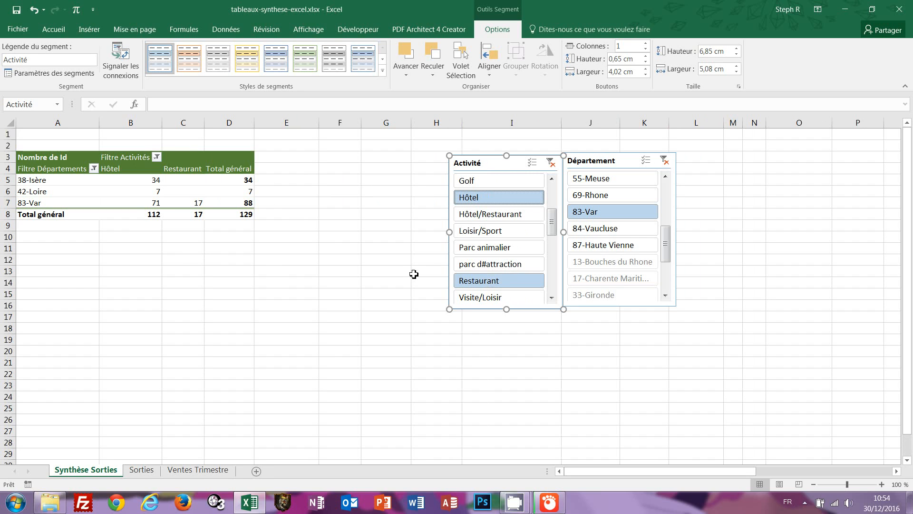
Clear both slicer filters, then select 26-Drome, 30-Gard, 42-Loire, 83-Var and 84-Vaucluse in Département.
left_click(551, 165)
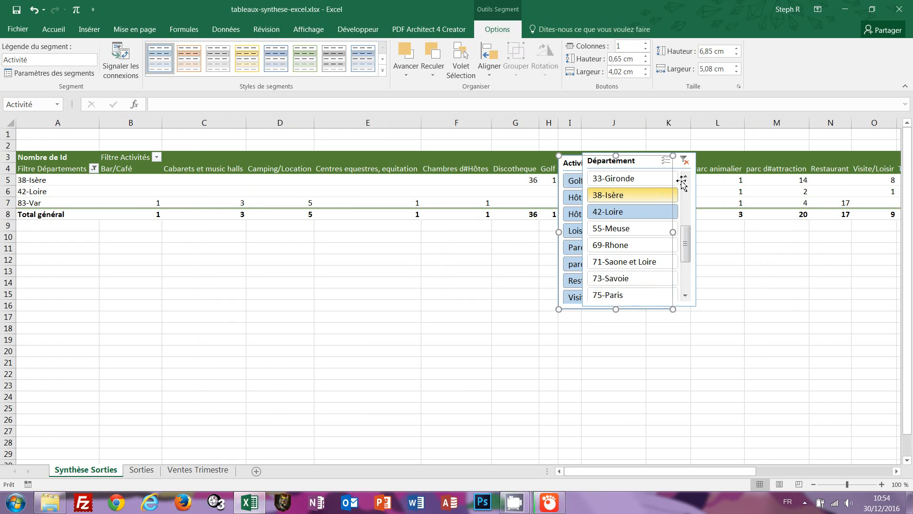
left_click(685, 161)
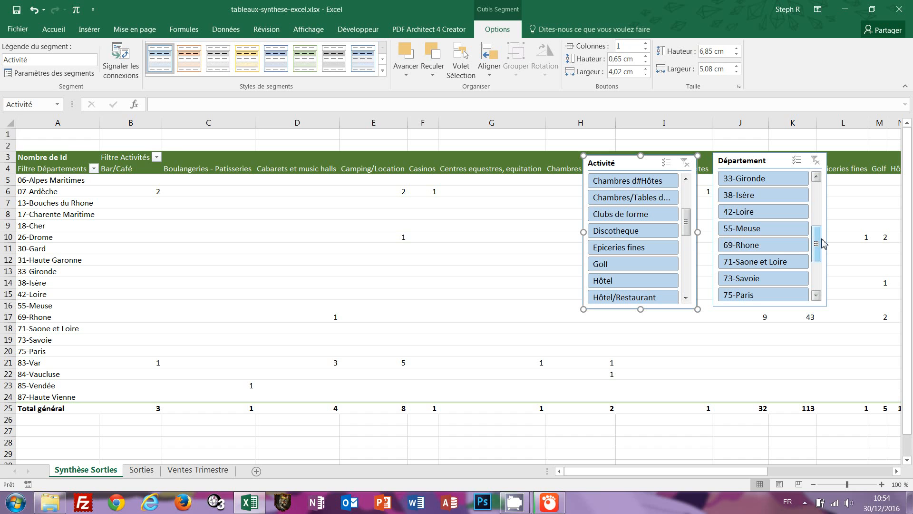
left_click_drag(818, 243, 830, 215)
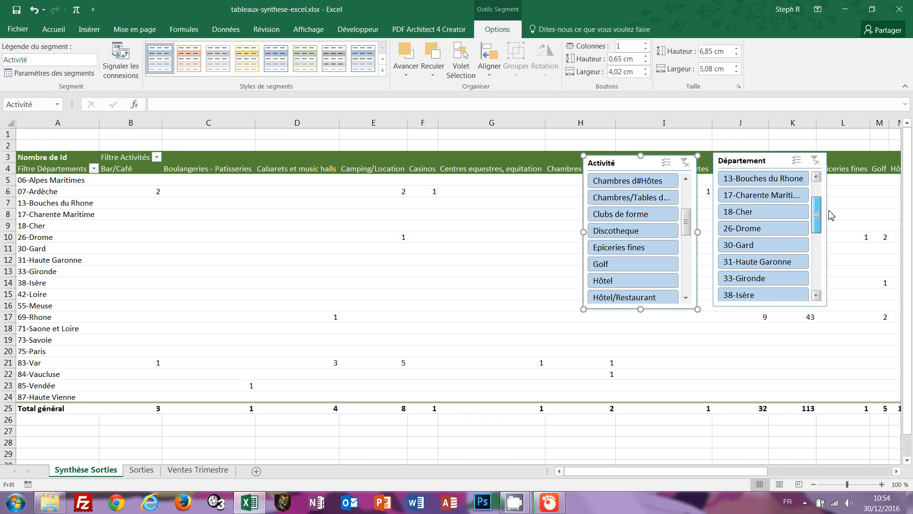
left_click(765, 232)
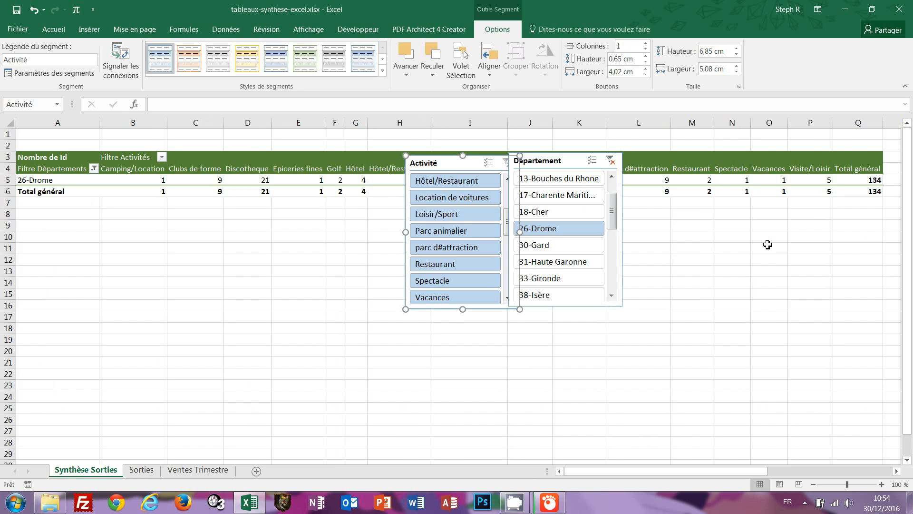
left_click(549, 244, "ctrl")
left_click_drag(612, 223, 615, 264)
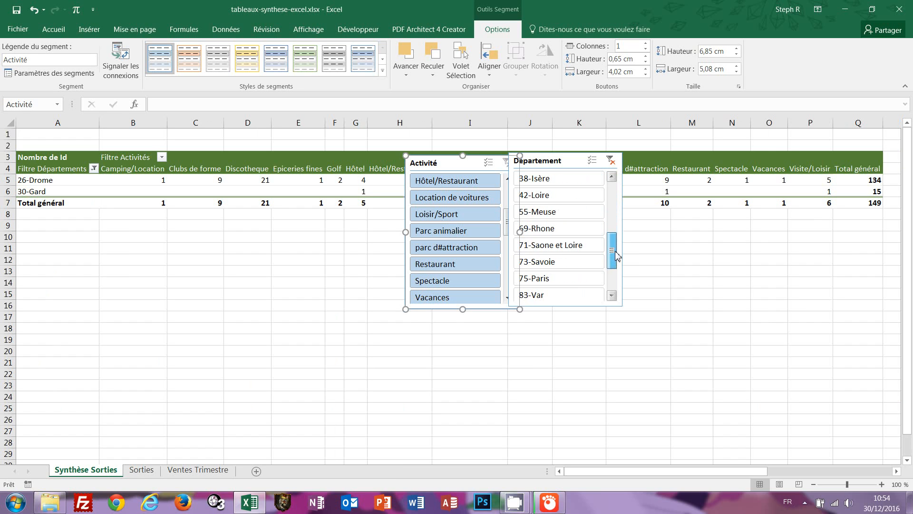
left_click(549, 202, "ctrl")
left_click(552, 297, "ctrl")
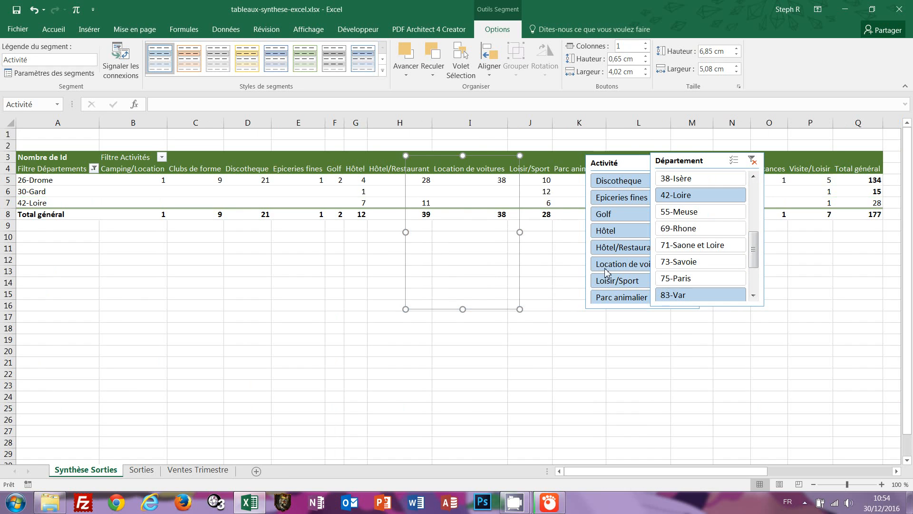
left_click_drag(753, 259, 753, 281)
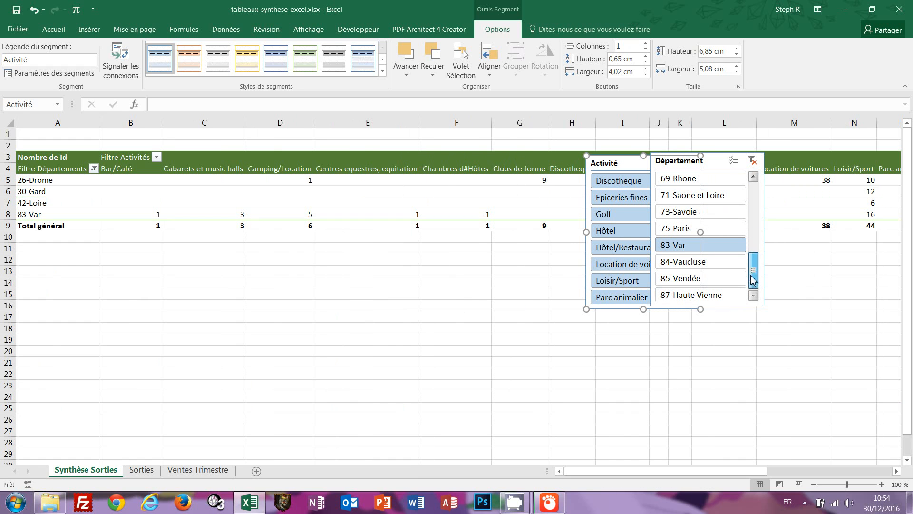
left_click(714, 265, "ctrl")
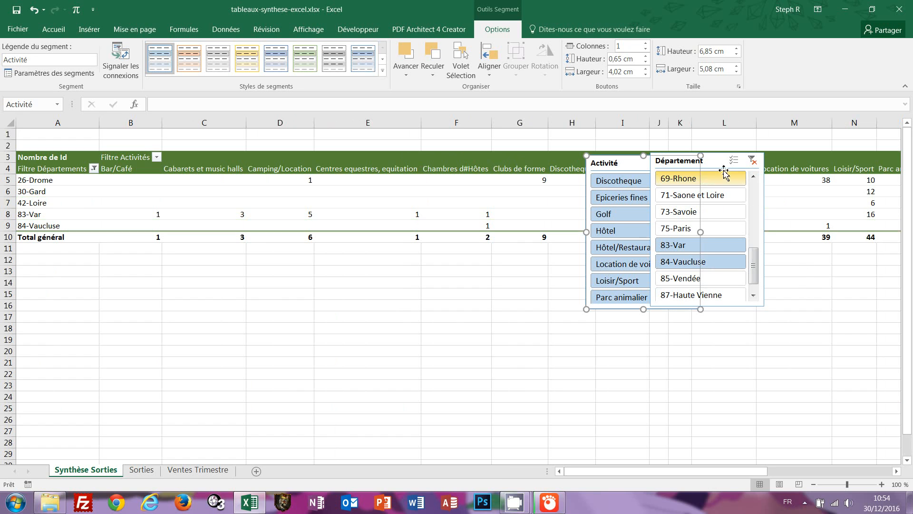
Move the Département slicer aside and place the Activité slicer below the pivot table.
left_click_drag(723, 172, 796, 292)
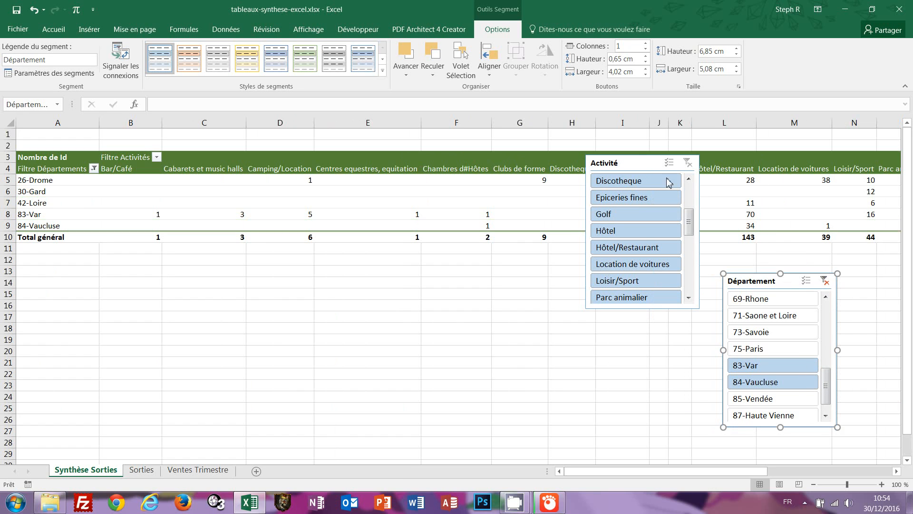
left_click_drag(638, 166, 417, 269)
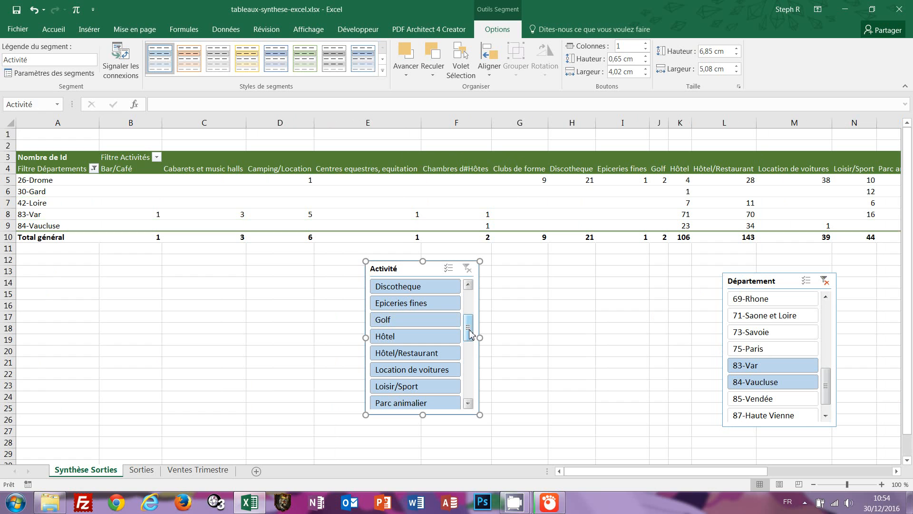
left_click_drag(469, 333, 477, 361)
Pick Restaurant, parc d#attraction, Hôtel/Restaurant and Hôtel in Activité, move it beside Département, select B5:E9.
left_click(416, 308)
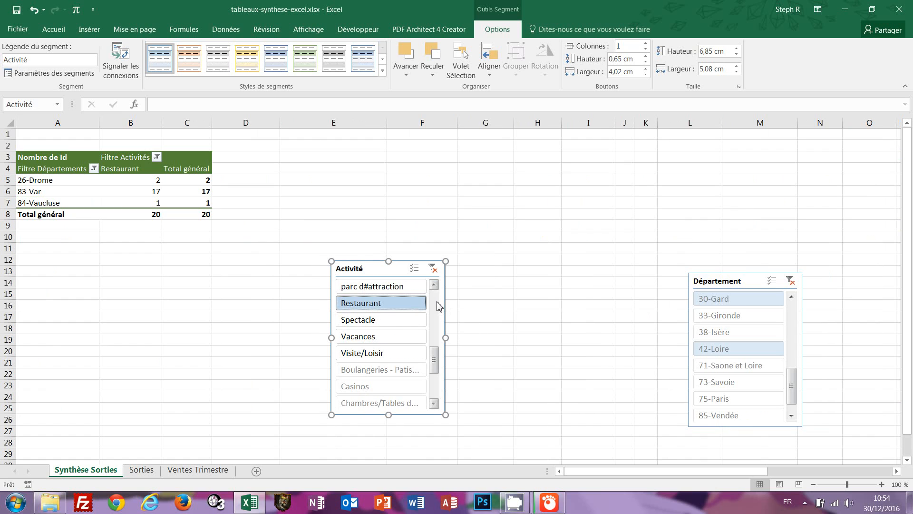
scroll(401, 380, "up", 3)
left_click(383, 403)
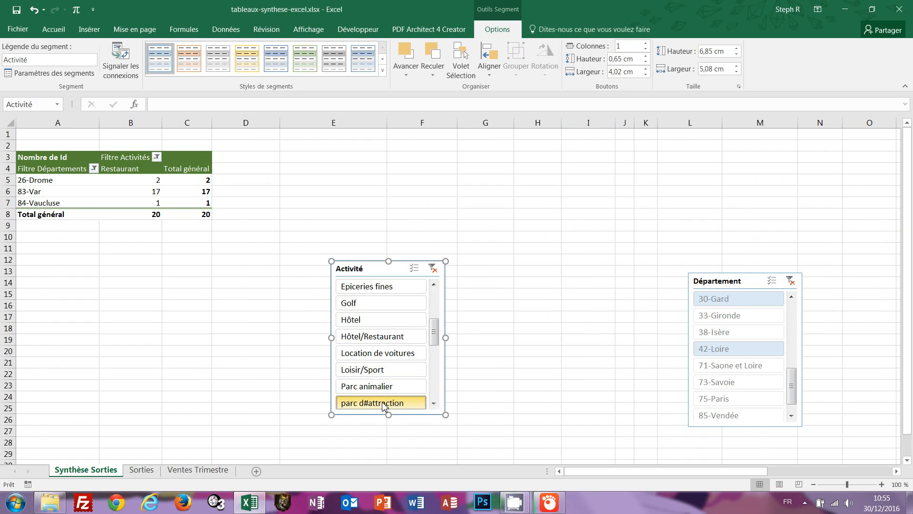
left_click(367, 338, "ctrl")
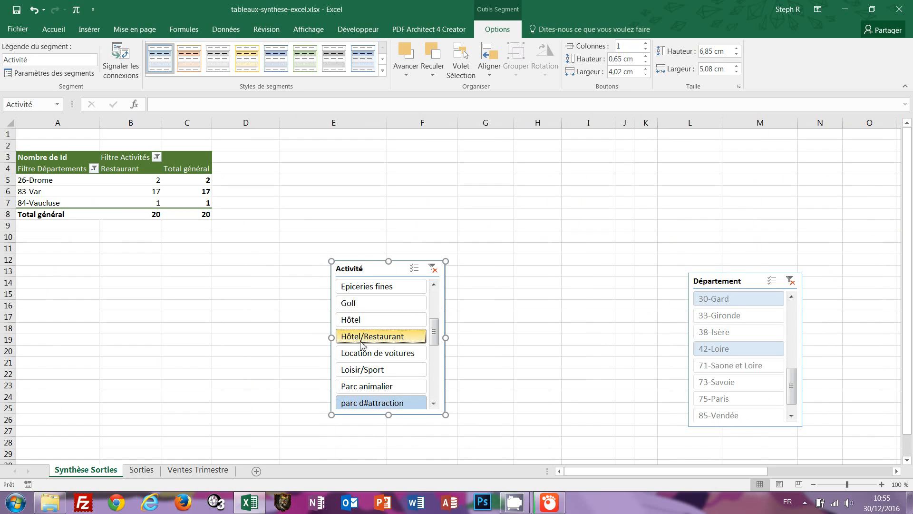
left_click(358, 323, "ctrl")
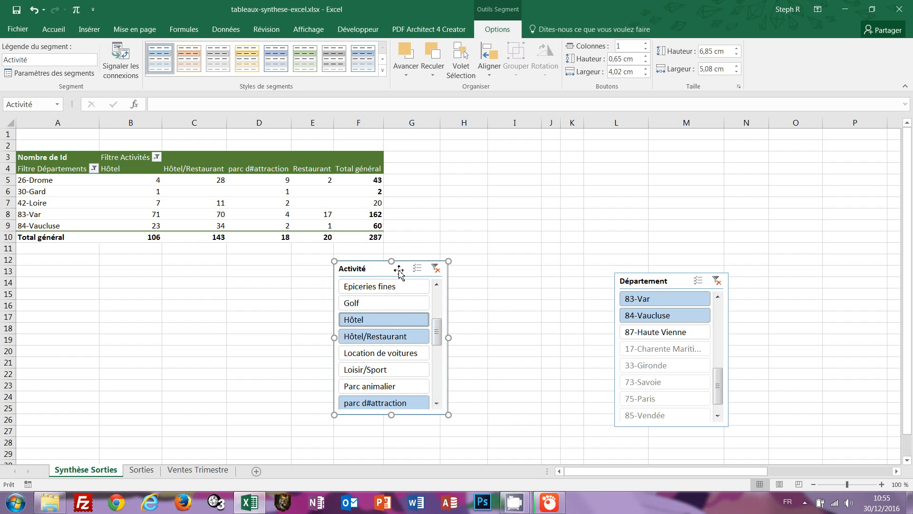
left_click_drag(398, 270, 769, 136)
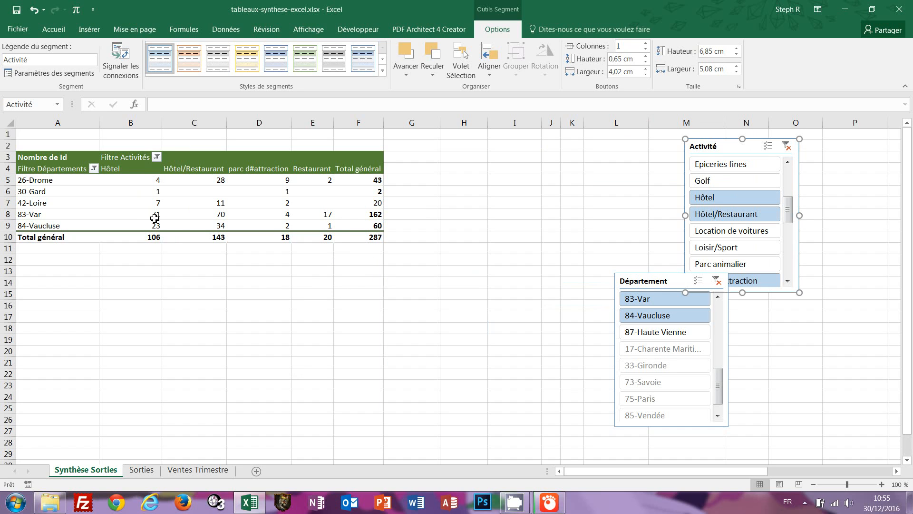
left_click_drag(137, 180, 322, 224)
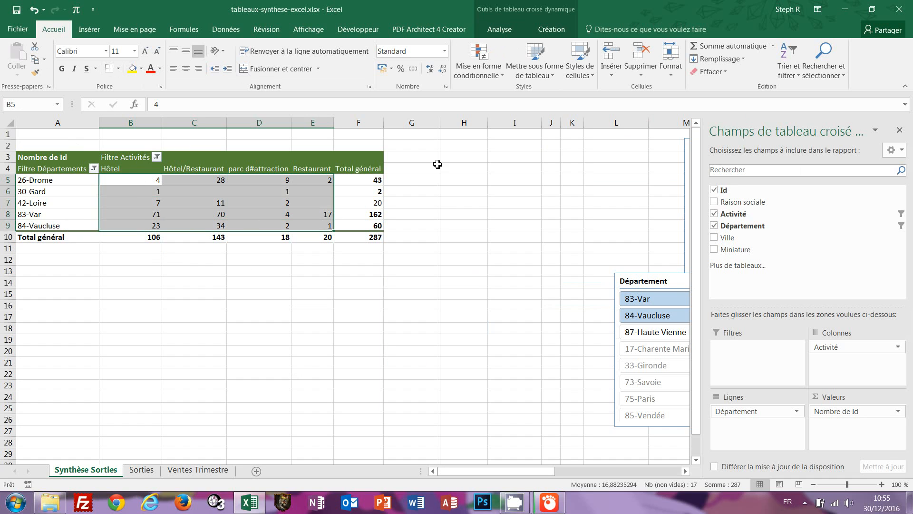
Start a new formula-based conditional formatting rule for B5:E9.
left_click(502, 77)
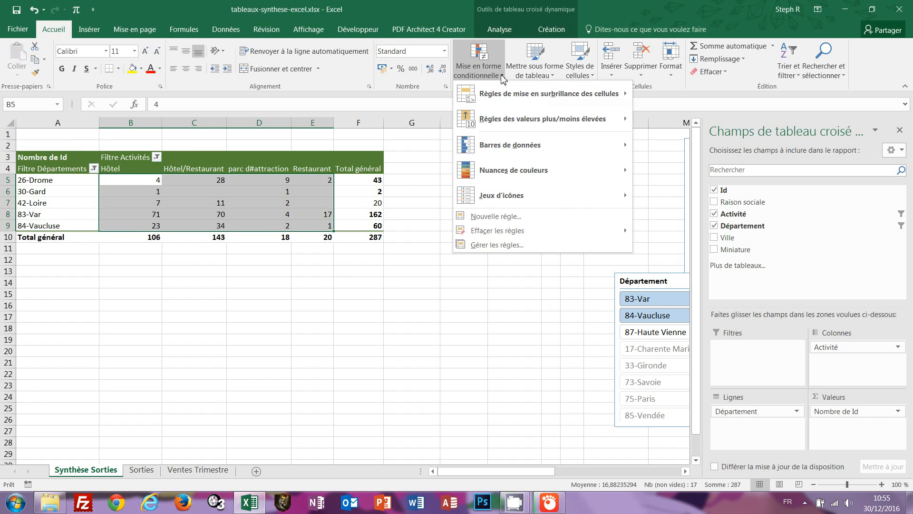
left_click(489, 220)
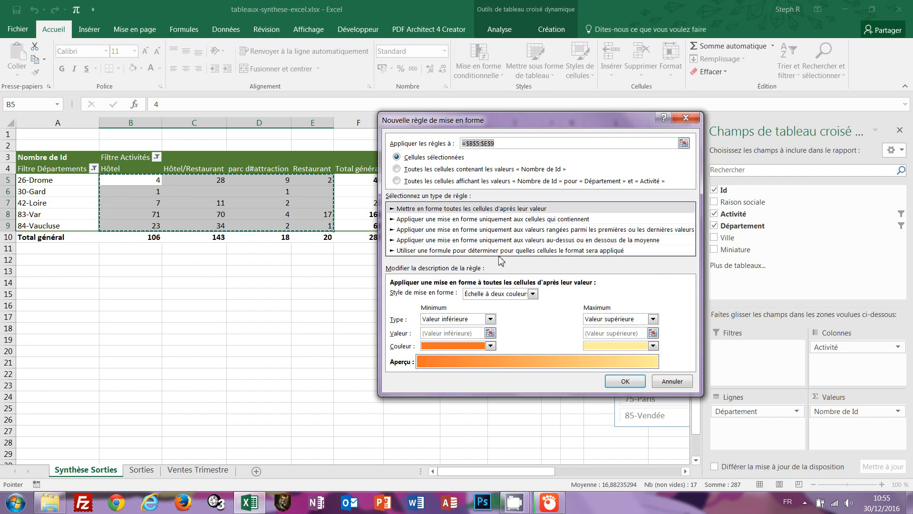
left_click(428, 250)
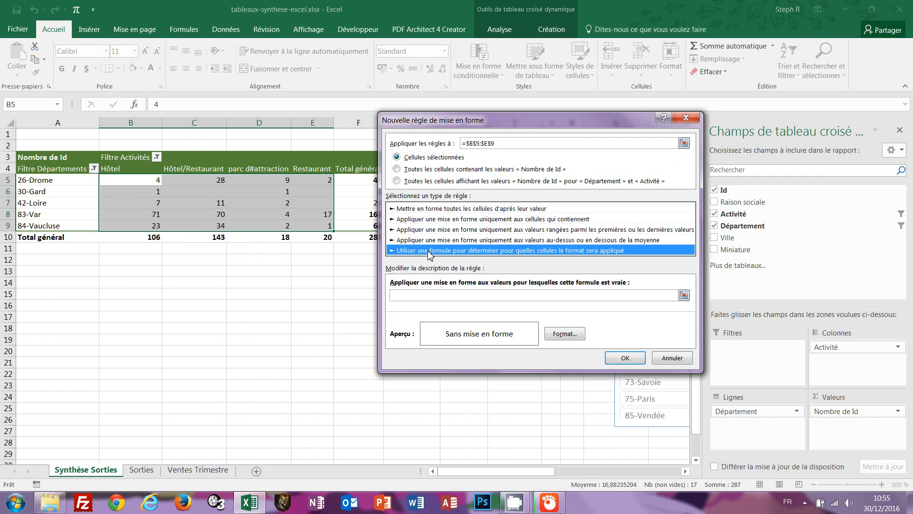
left_click(412, 298)
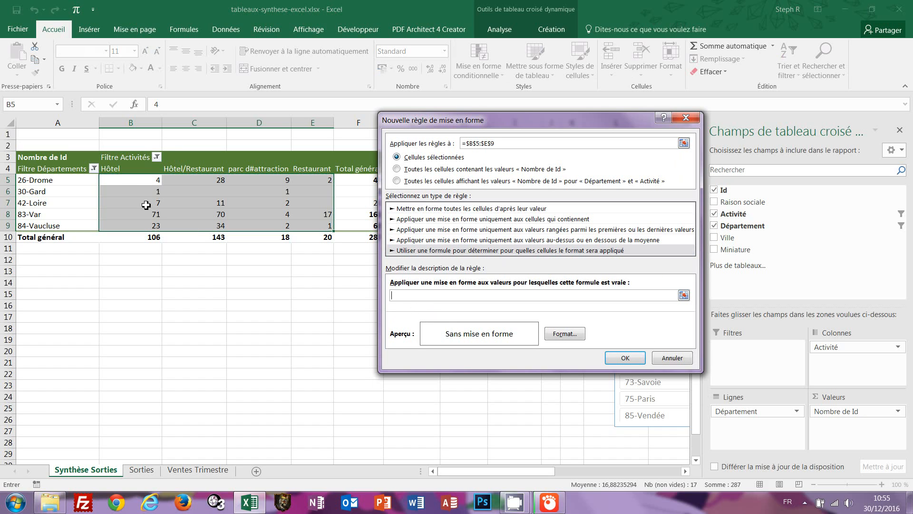
Enter the rule formula =B5=max(B$5:B$9) and go to its Format settings.
left_click(137, 181)
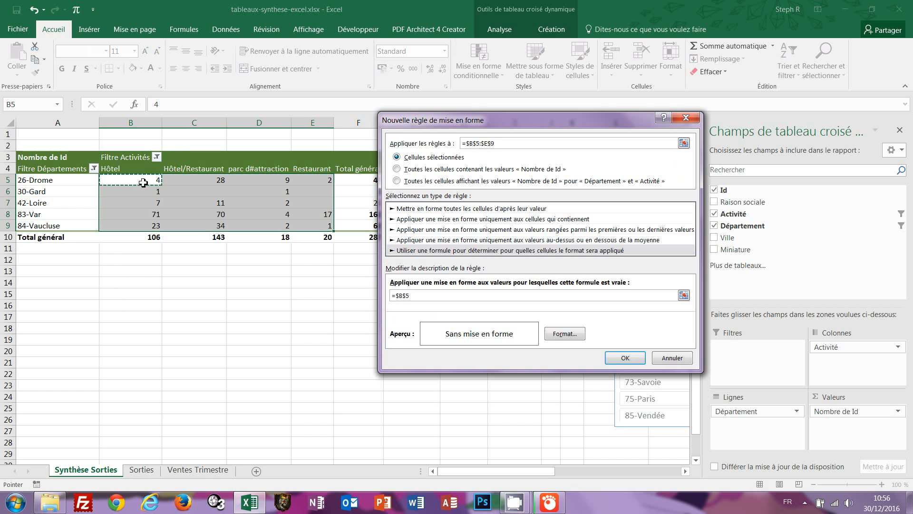
key("F4")
key("F4")
type("=max(")
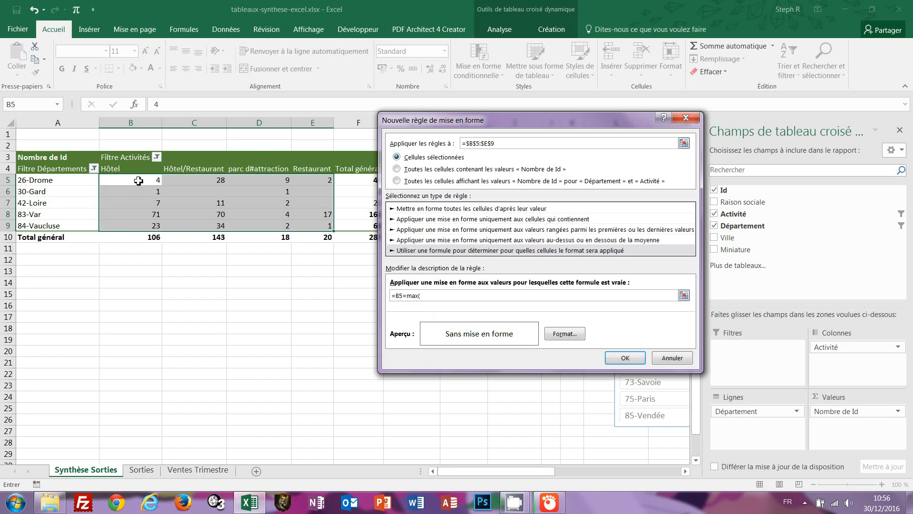
left_click(139, 188)
left_click_drag(138, 187, 138, 225)
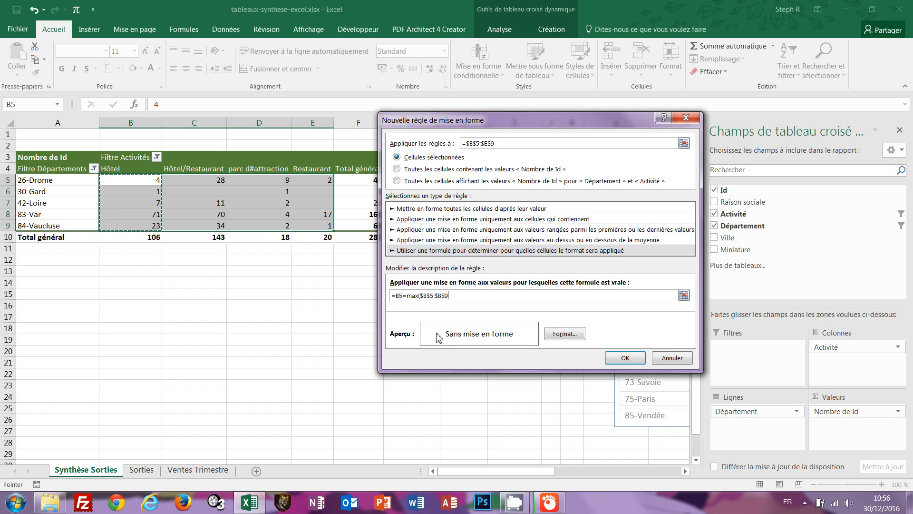
key("F4")
type(")")
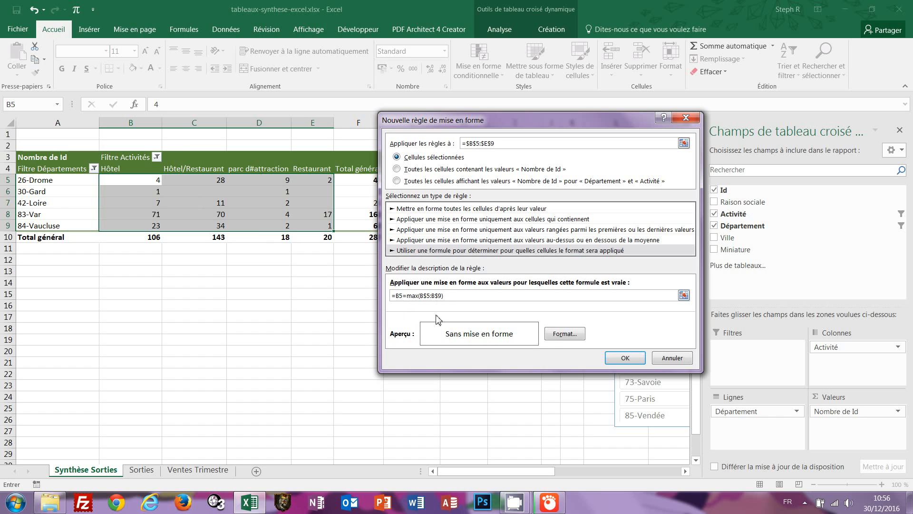
left_click(554, 334)
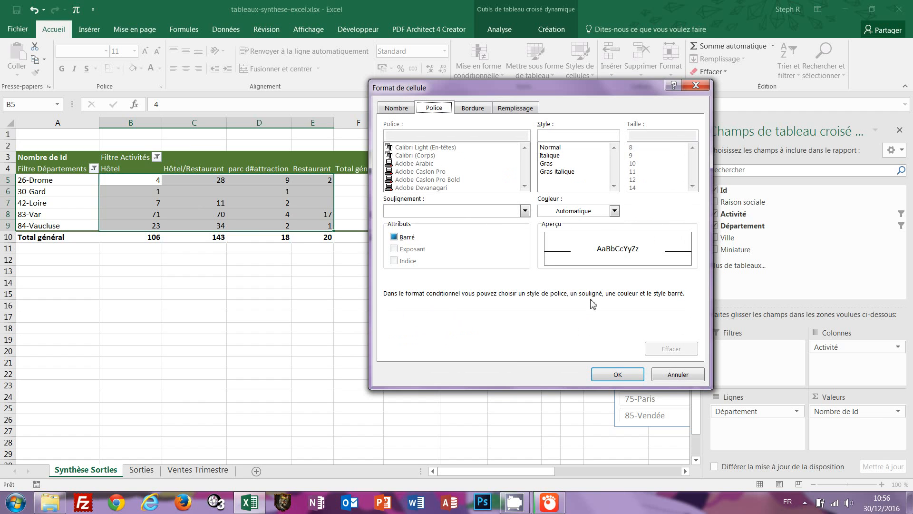
left_click(614, 214)
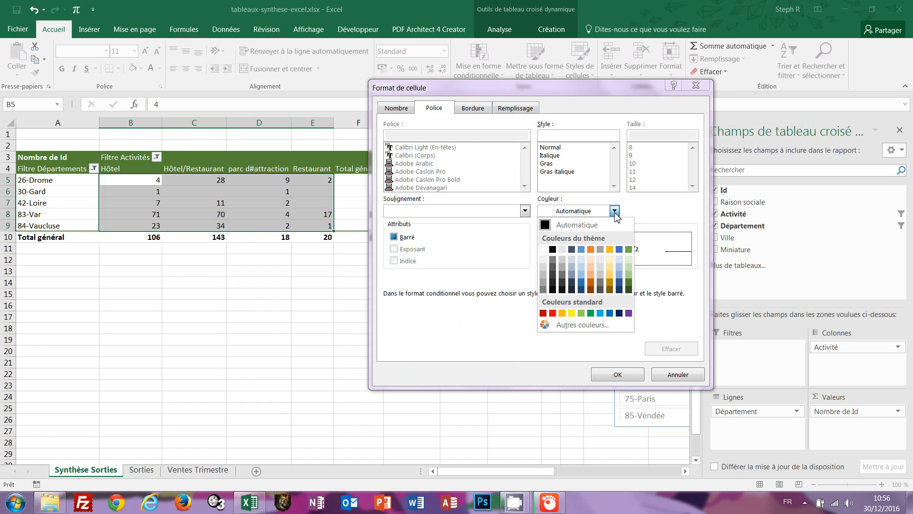
left_click(553, 314)
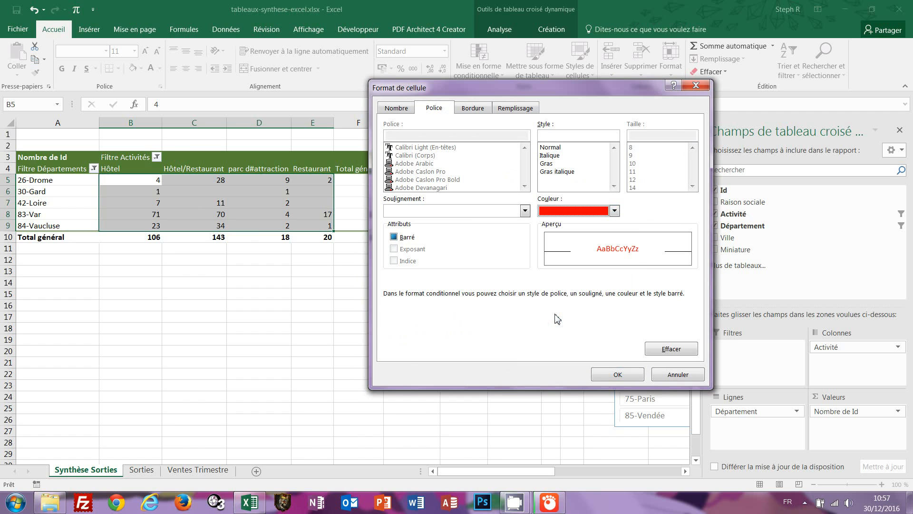
left_click(545, 164)
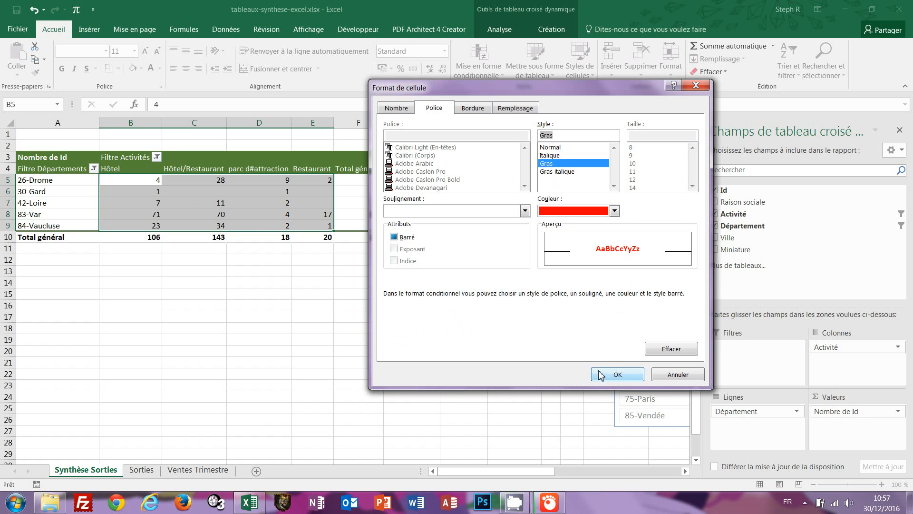
left_click(617, 374)
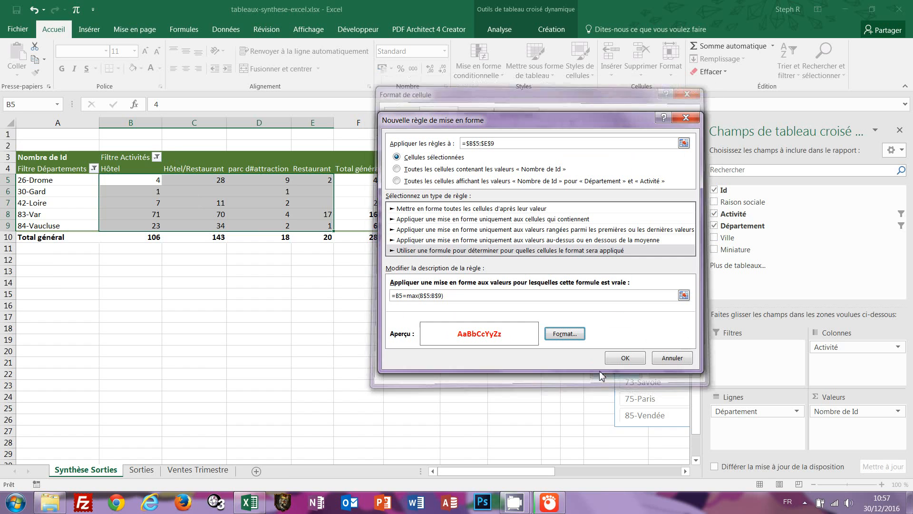
left_click(621, 359)
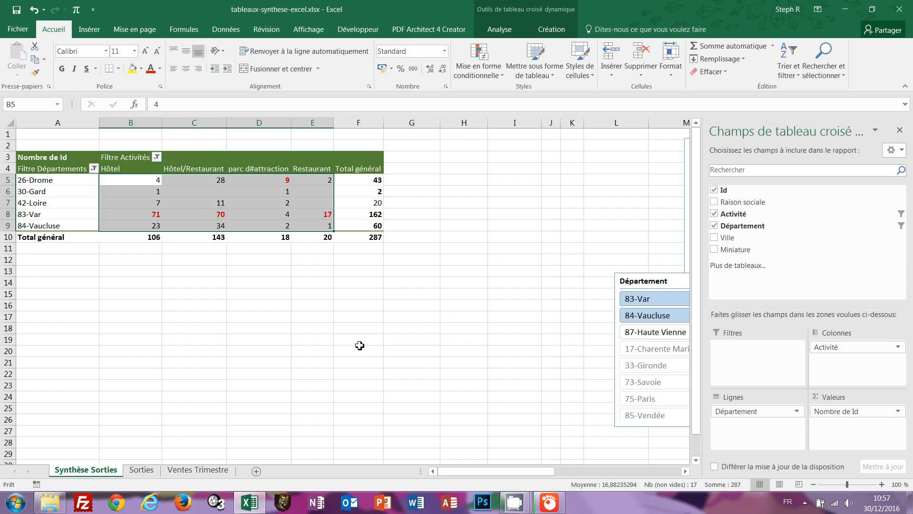
left_click(359, 344)
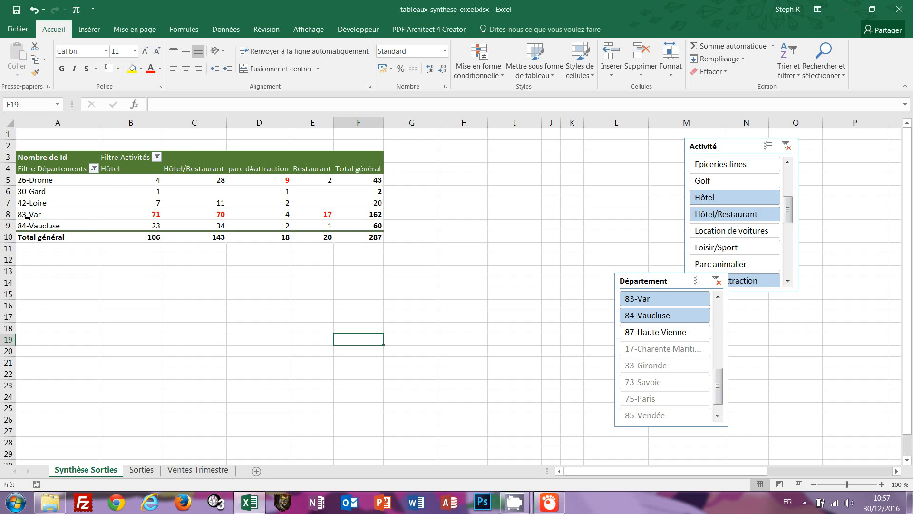
Delete the Département and Activité slicers, then go to the Ventes Trimestre sheet.
mouse_move(158, 214)
mouse_move(215, 218)
mouse_move(327, 217)
left_click(647, 281)
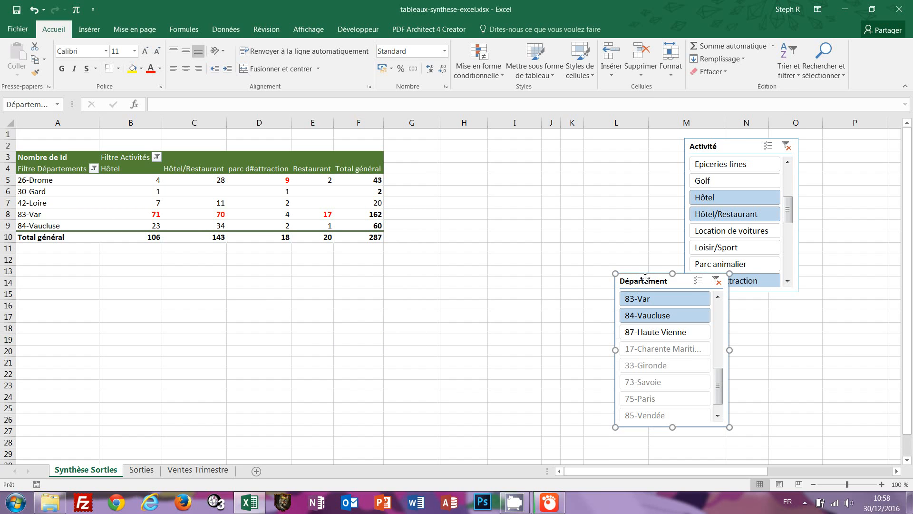
right_click(647, 280)
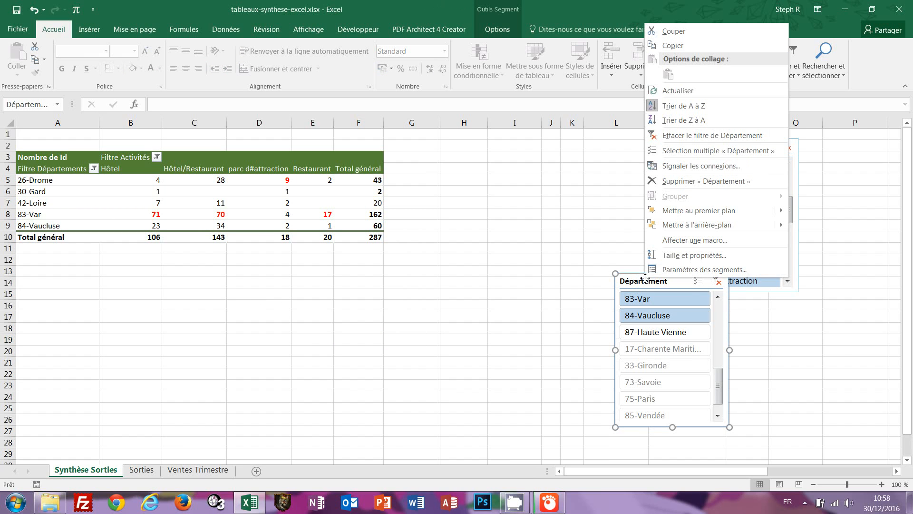
left_click(701, 183)
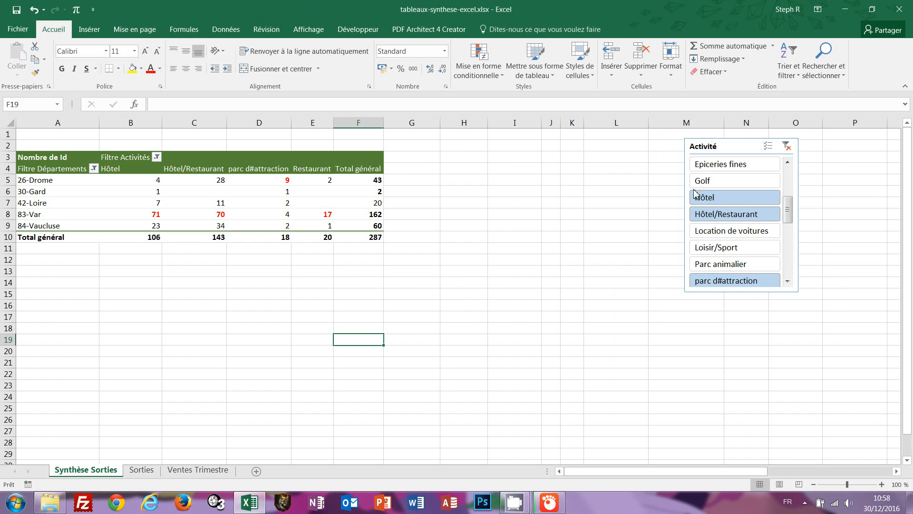
left_click(710, 145)
right_click(712, 146)
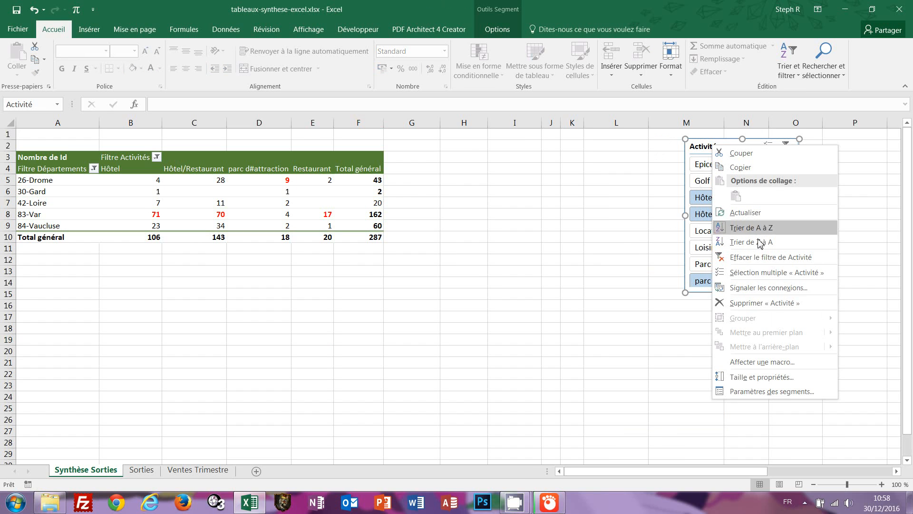
left_click(755, 302)
left_click(238, 344)
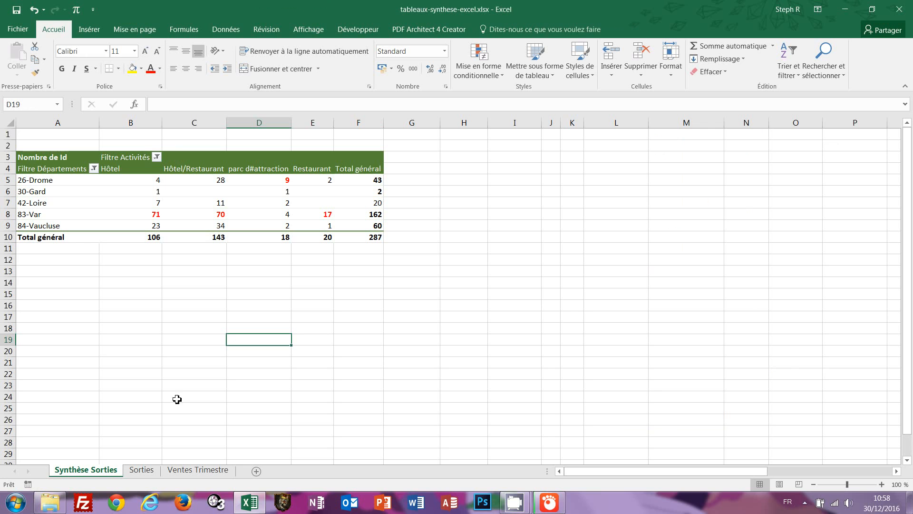
left_click(189, 476)
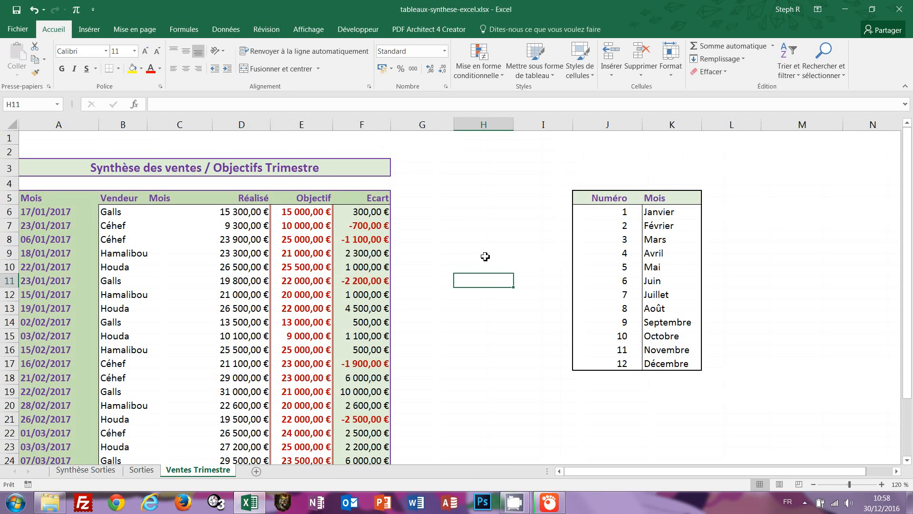
Select the Mois cells C6:C29 on Ventes Trimestre.
left_click(477, 224)
scroll(495, 308, "down", 1)
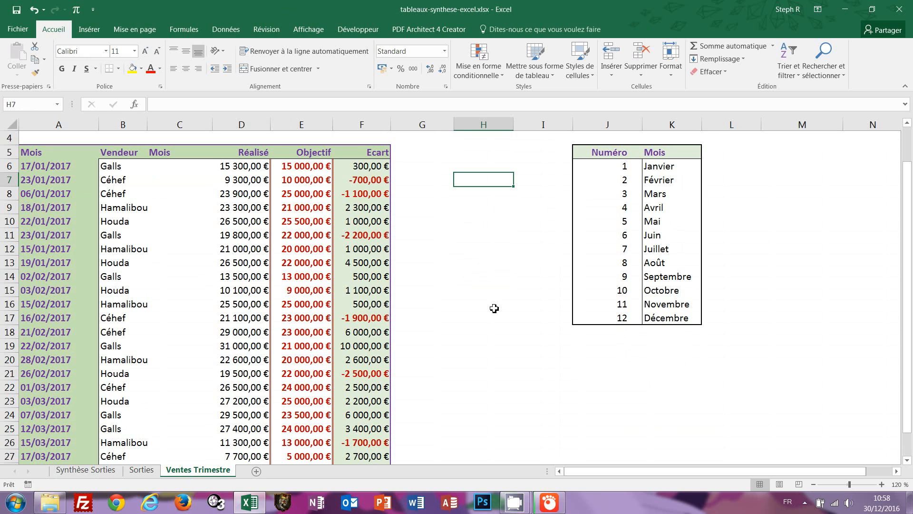
scroll(485, 309, "up", 1)
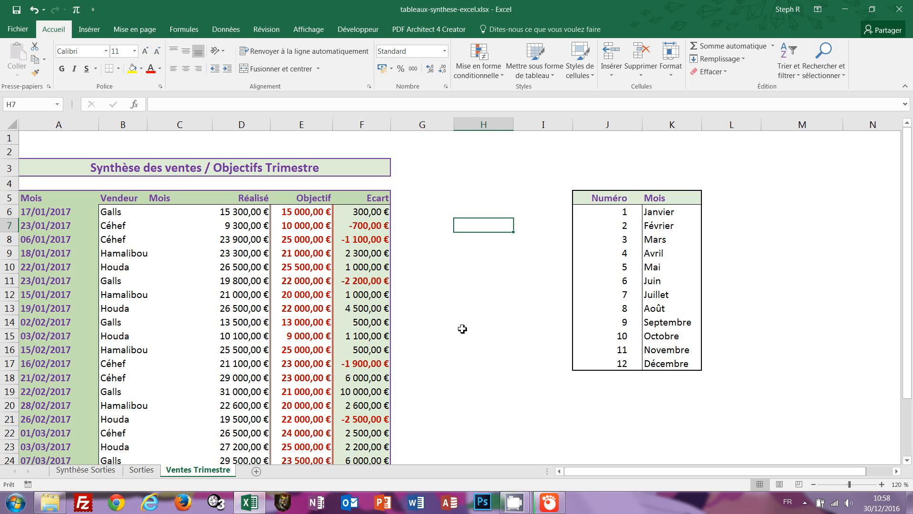
left_click_drag(177, 211, 172, 449)
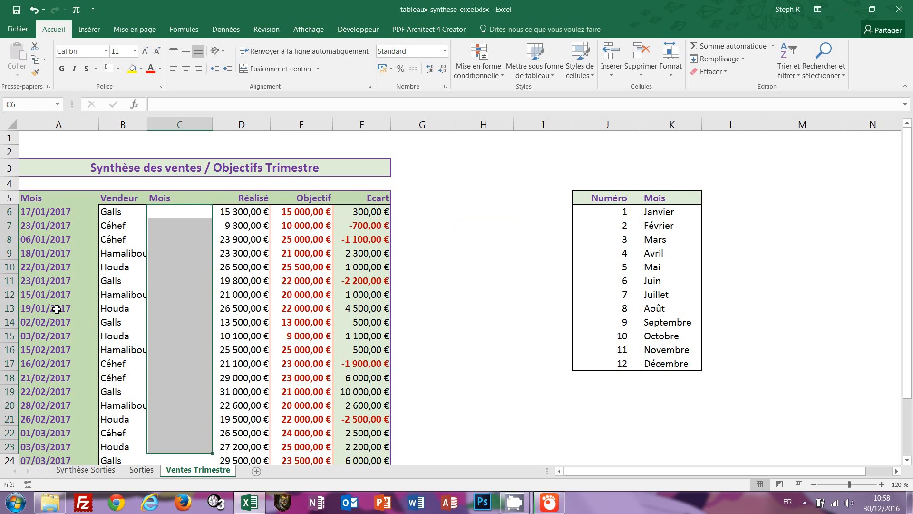
scroll(56, 309, "down", 1)
scroll(155, 302, "up", 1)
scroll(399, 277, "down", 2)
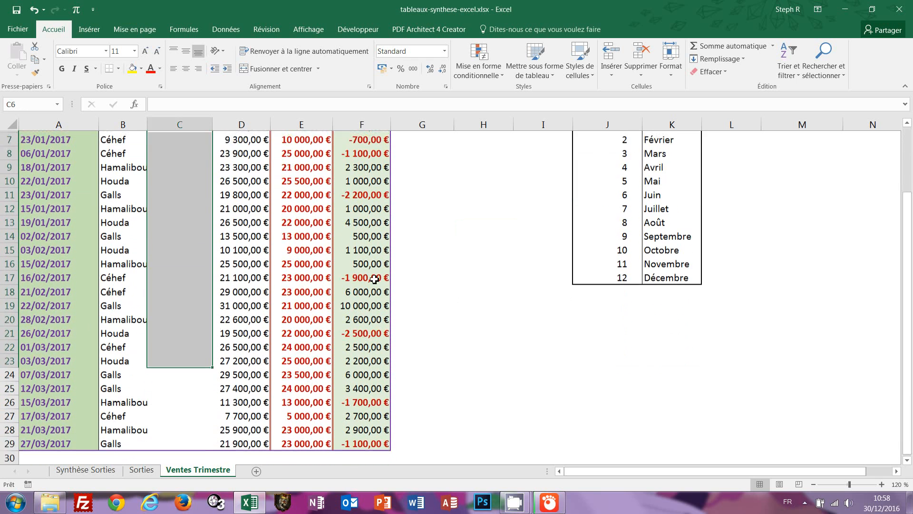
scroll(358, 335, "up", 1)
left_click_drag(179, 169, 162, 438)
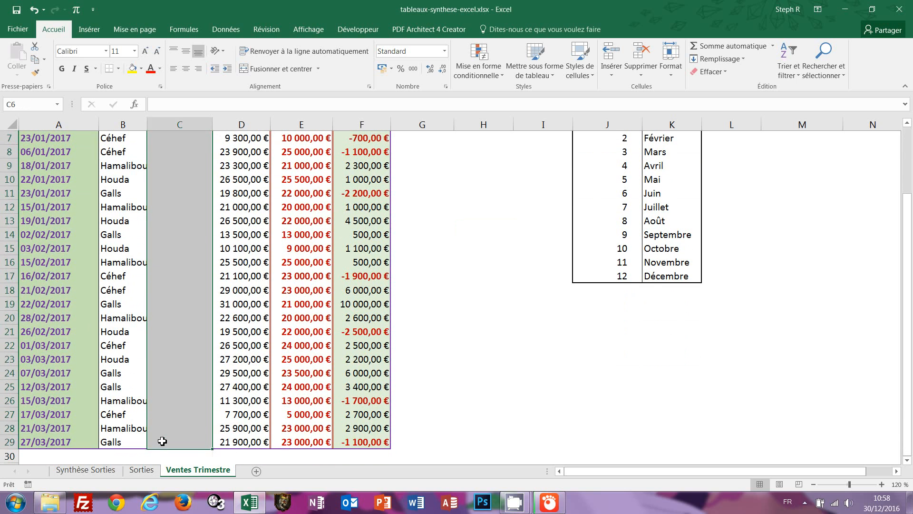
scroll(343, 408, "up", 2)
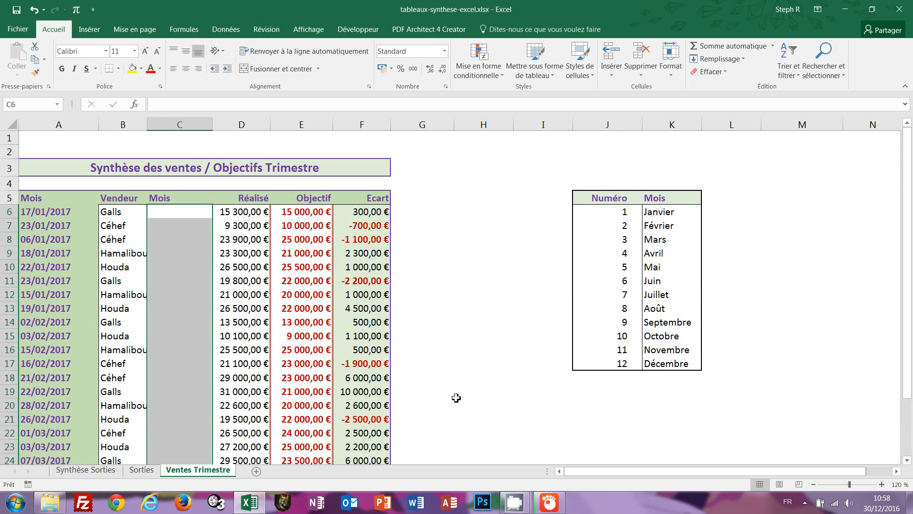
Enter =MOIS(A6) into all selected Mois cells at once with Ctrl+Enter.
type("=")
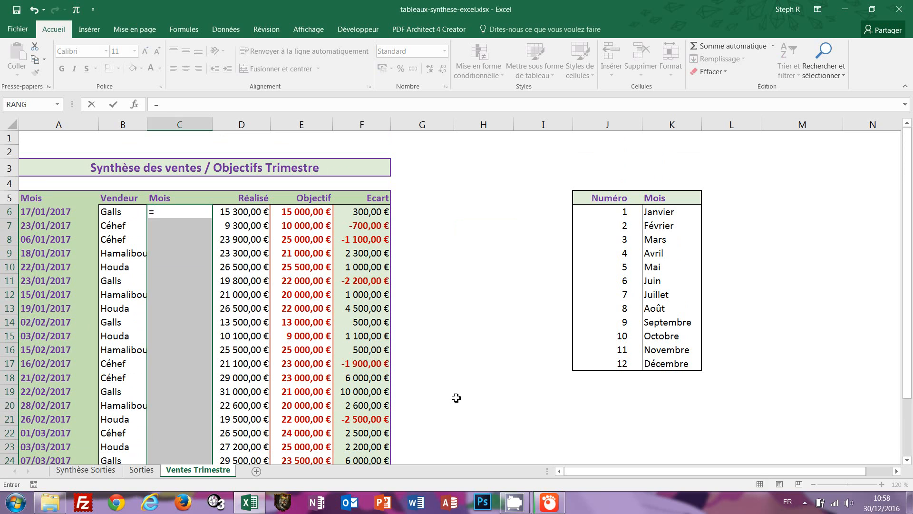
type("mois")
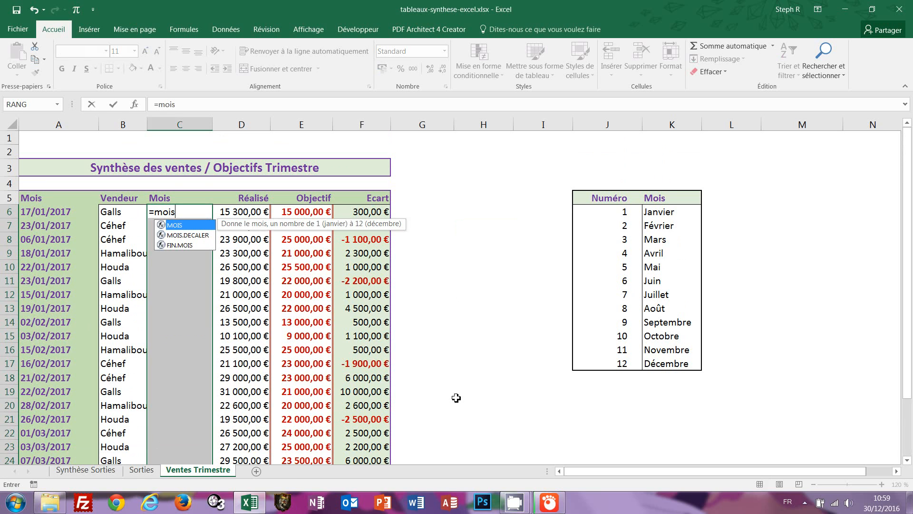
type("(")
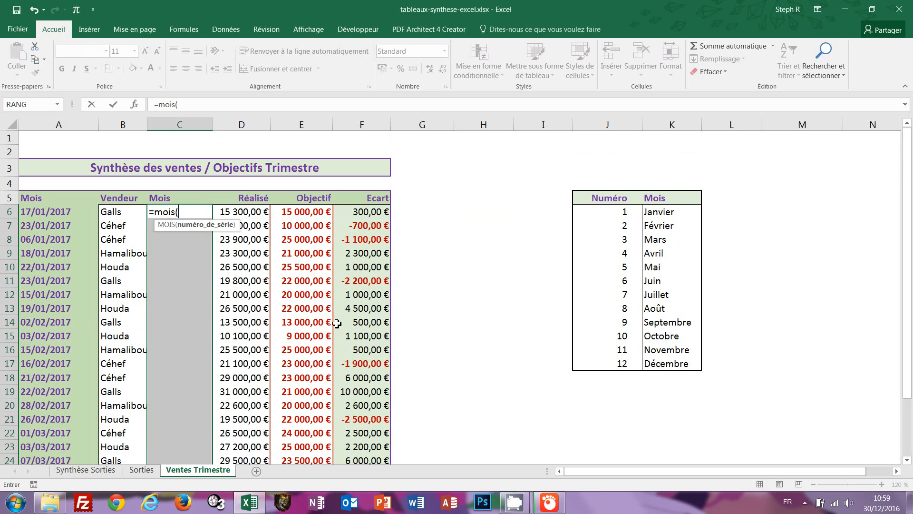
left_click(36, 214)
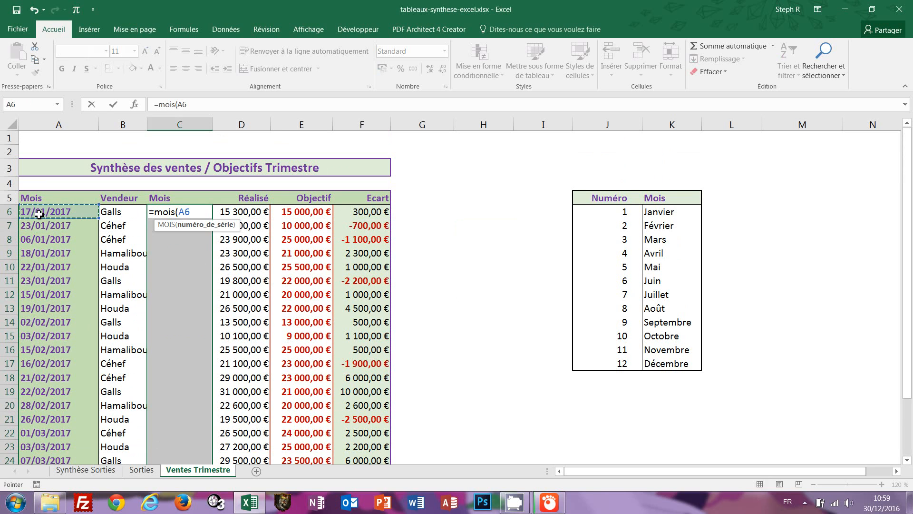
type(")")
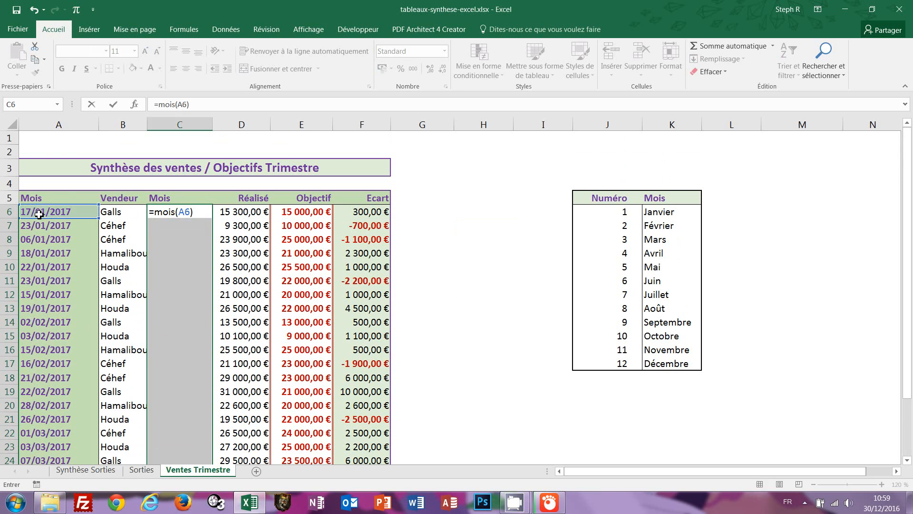
key("ctrl+Return")
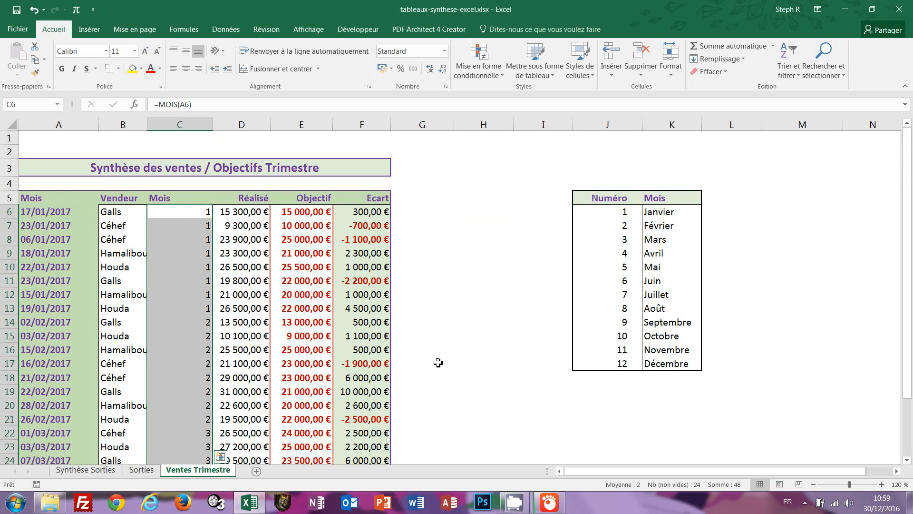
scroll(445, 359, "down", 2)
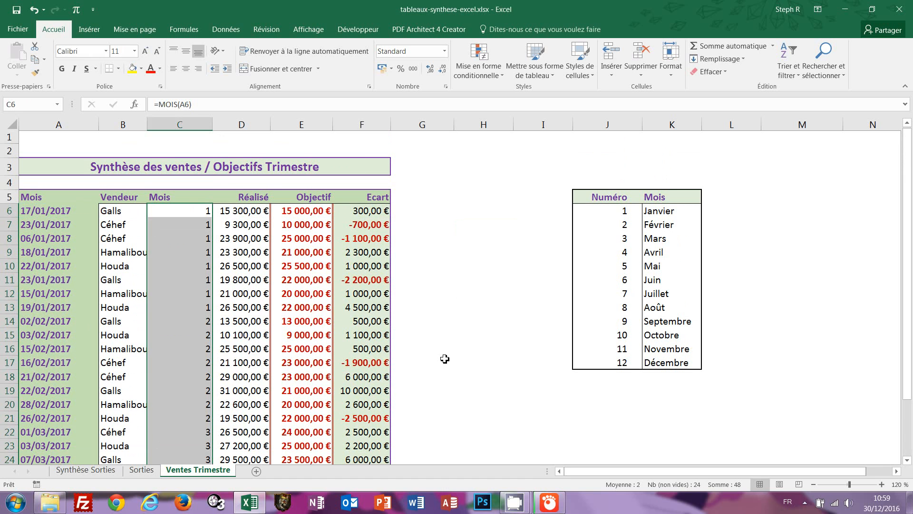
scroll(447, 359, "down", 1)
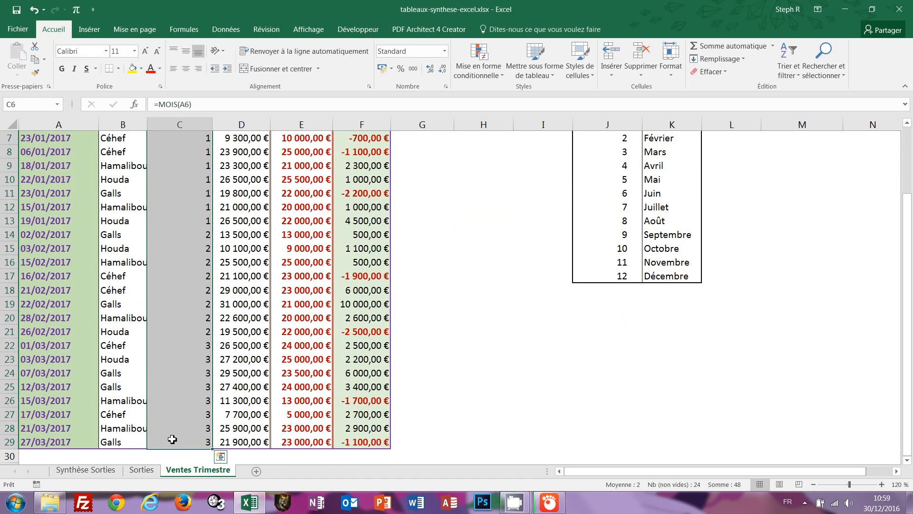
scroll(426, 375, "up", 2)
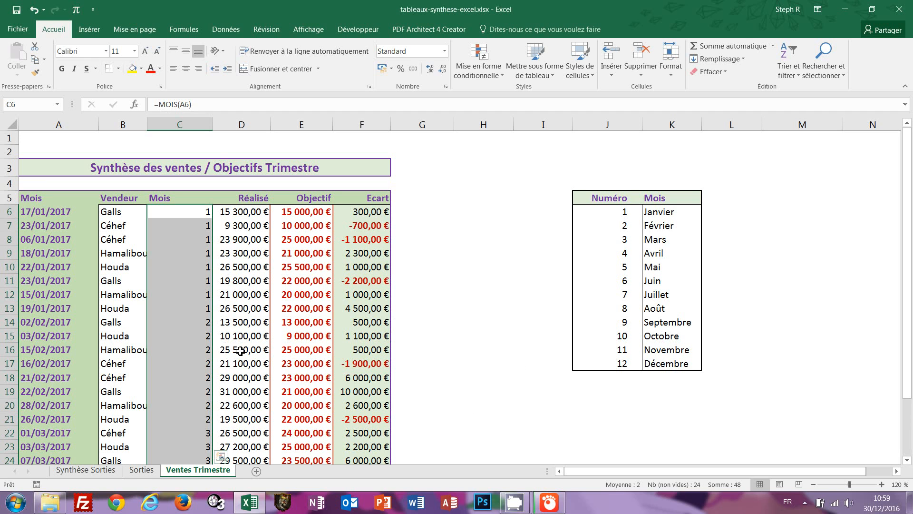
Change the C6 formula to =RECHERCHEV(MOIS(A6);$J$5:$K$17;2;FAUX) and fill it down the column.
key("F2")
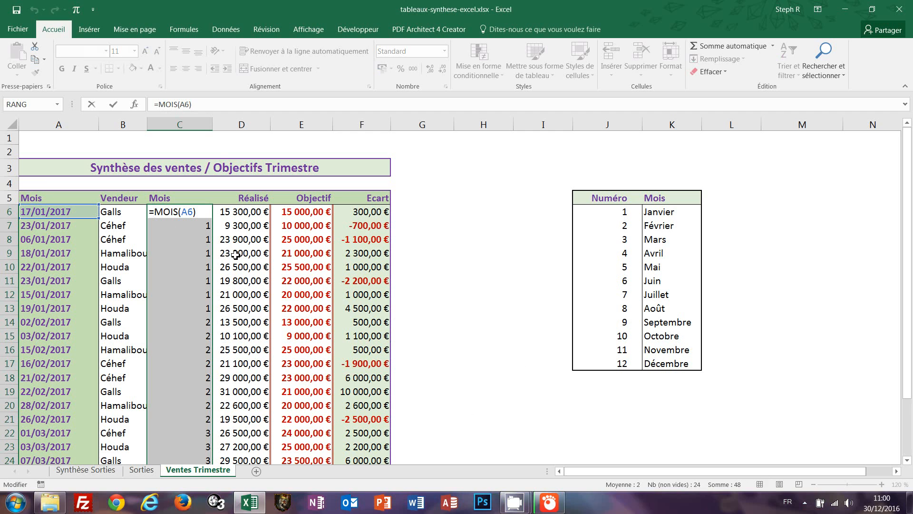
type("recherch")
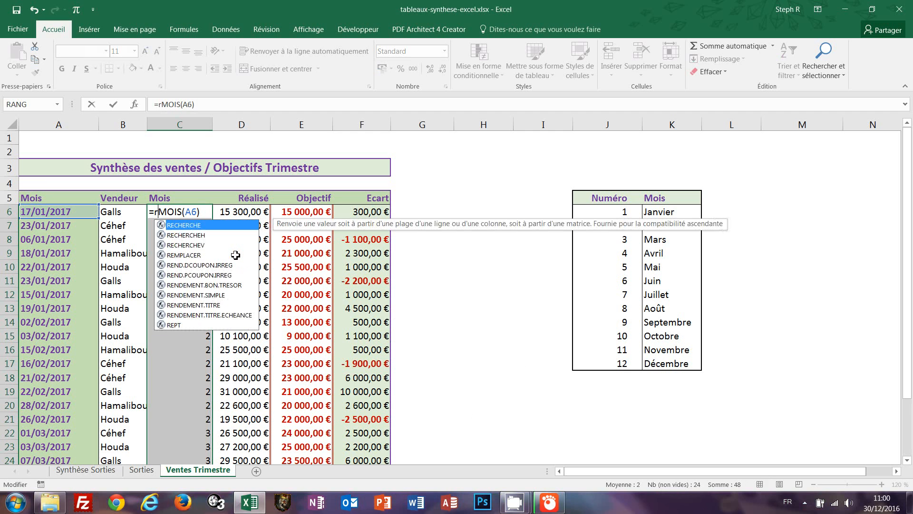
type("e")
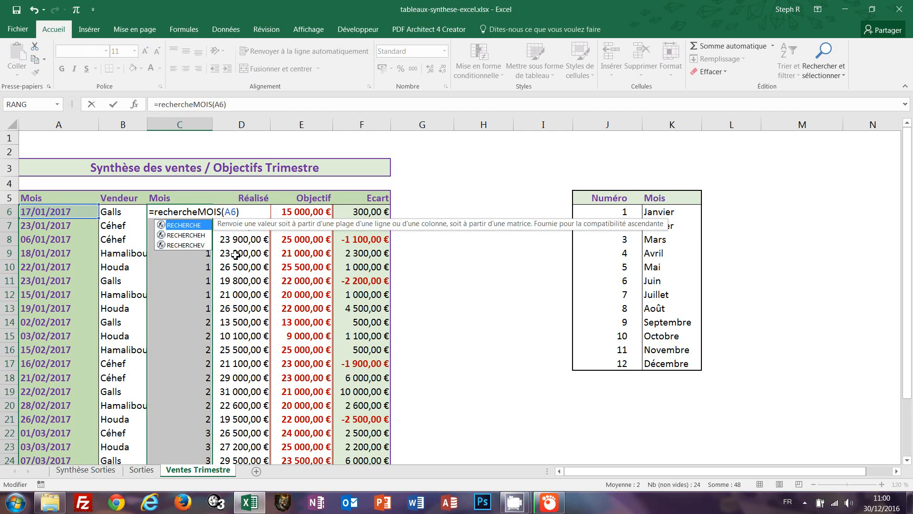
type("v(")
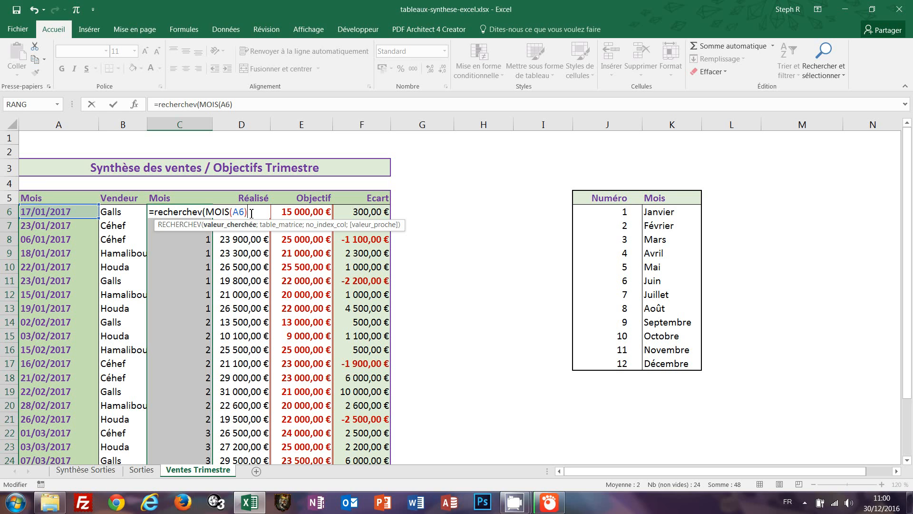
type(";")
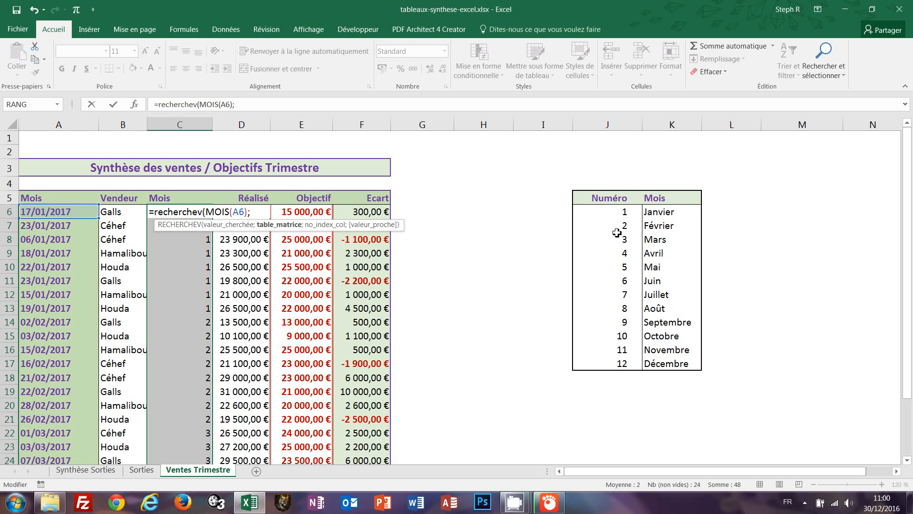
left_click_drag(593, 198, 661, 364)
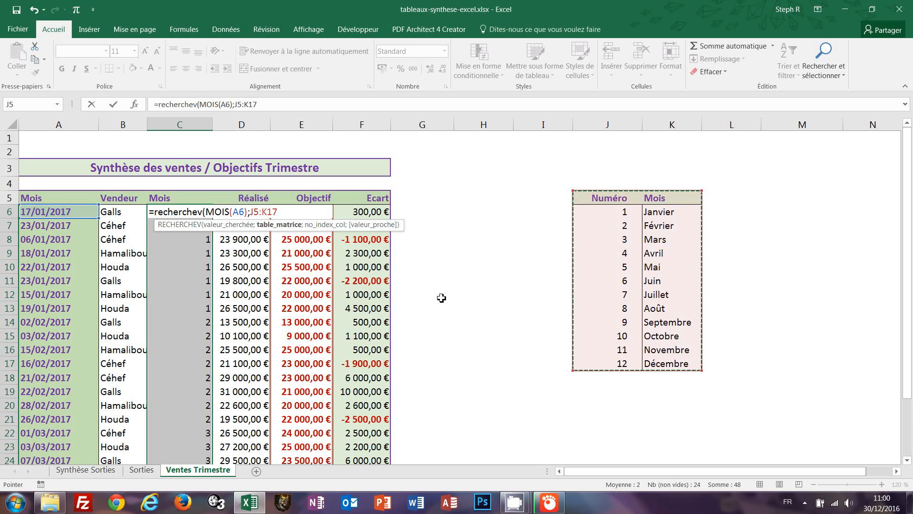
key("F4")
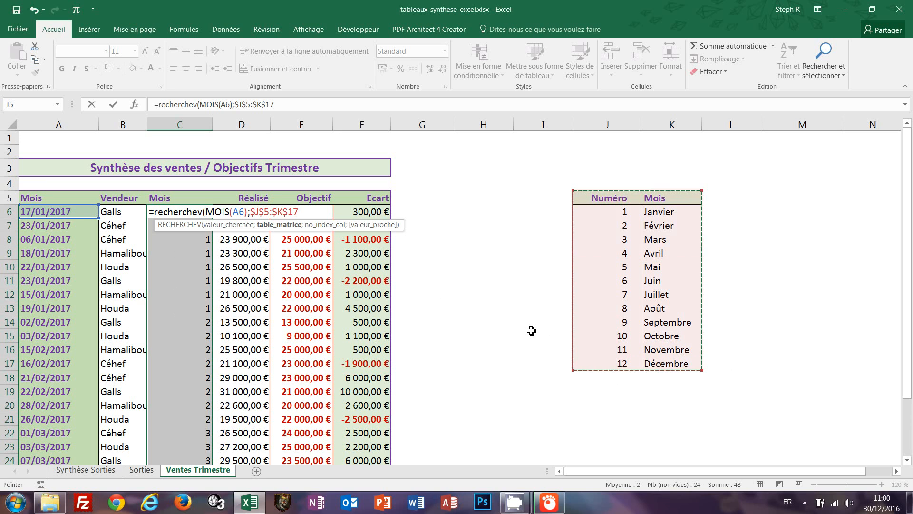
type(";2")
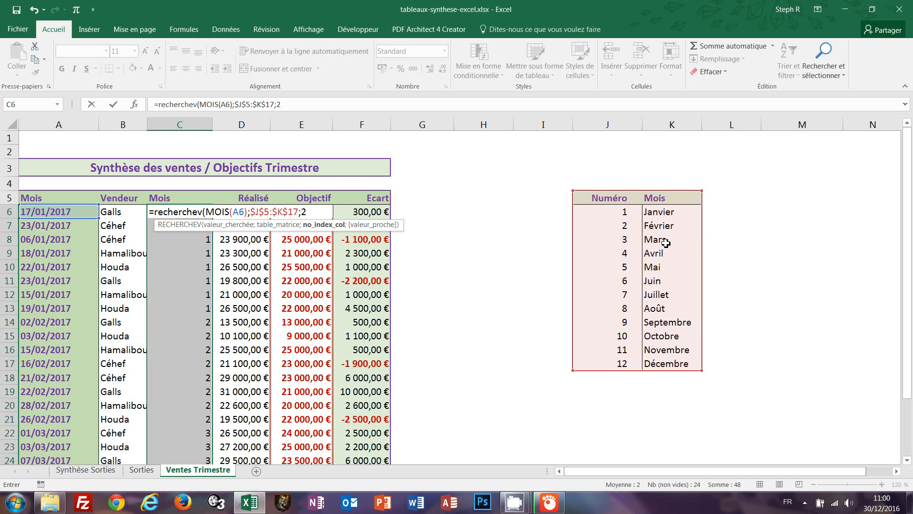
type(";faux")
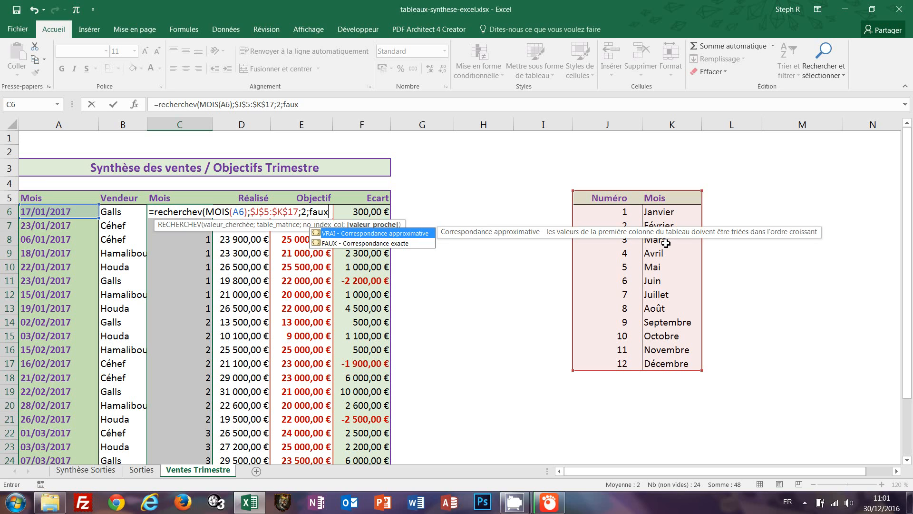
type(")")
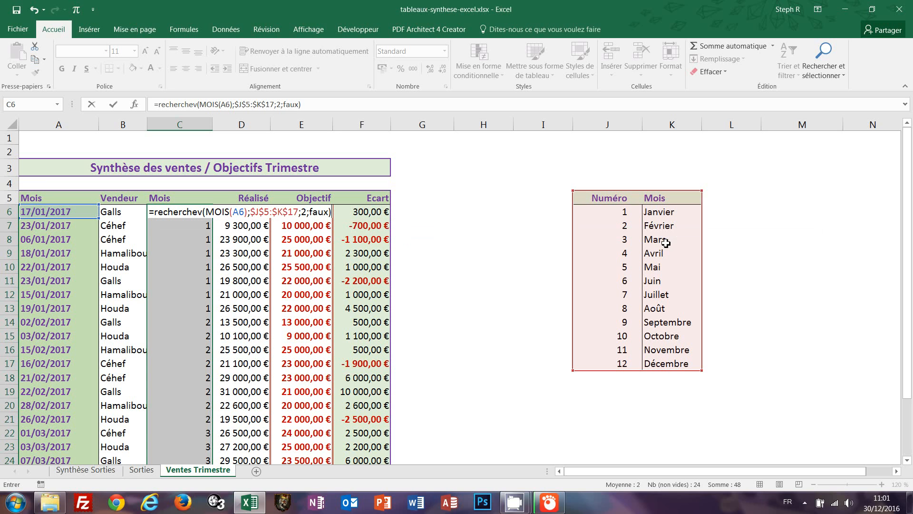
key("ctrl+Return")
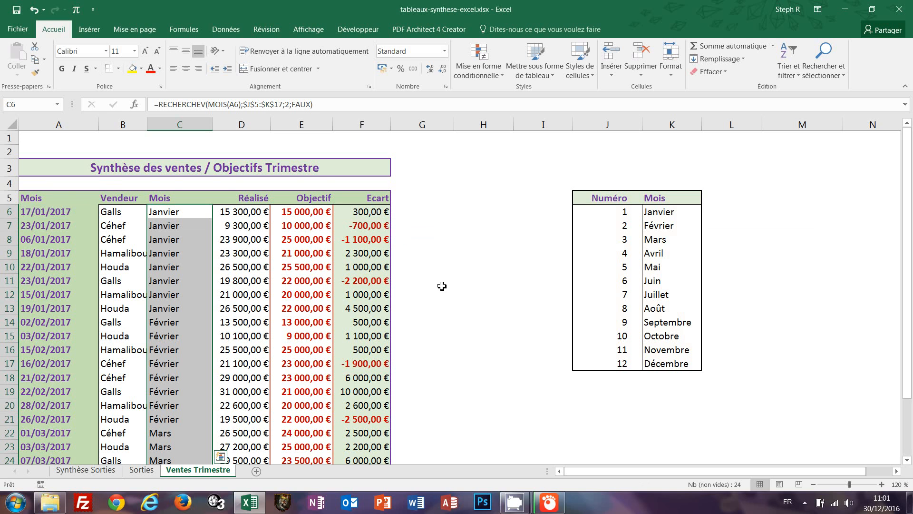
scroll(443, 289, "down", 1)
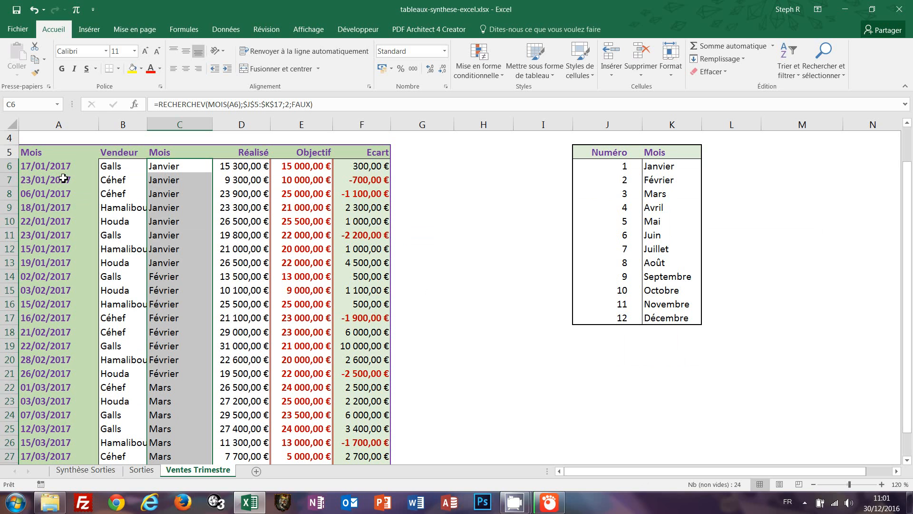
scroll(488, 352, "up", 1)
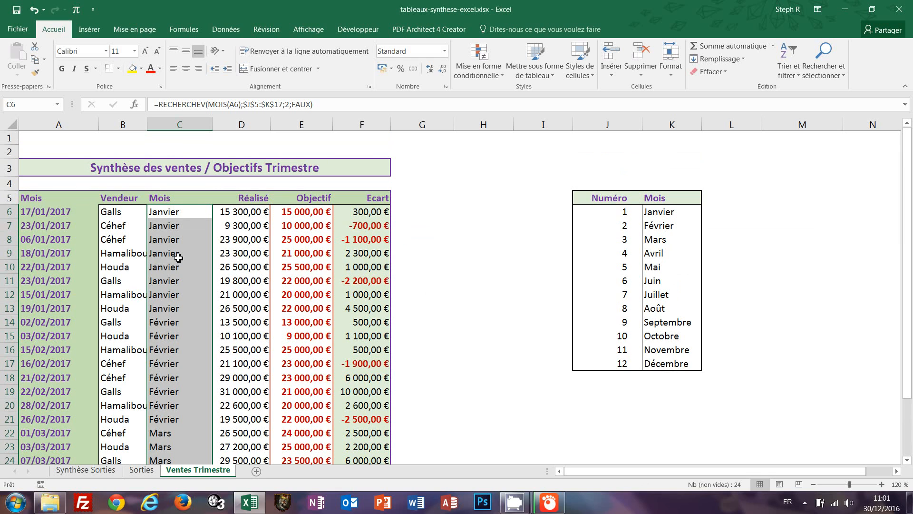
left_click(113, 228)
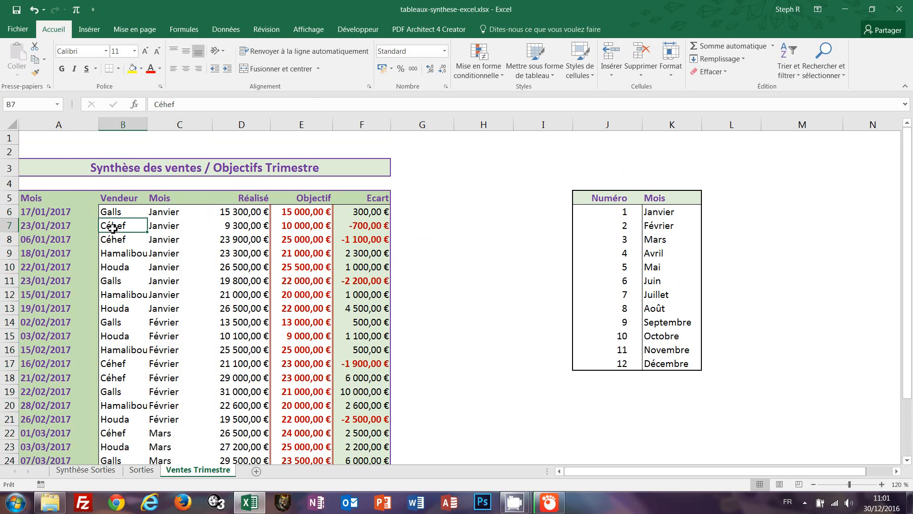
left_click(94, 31)
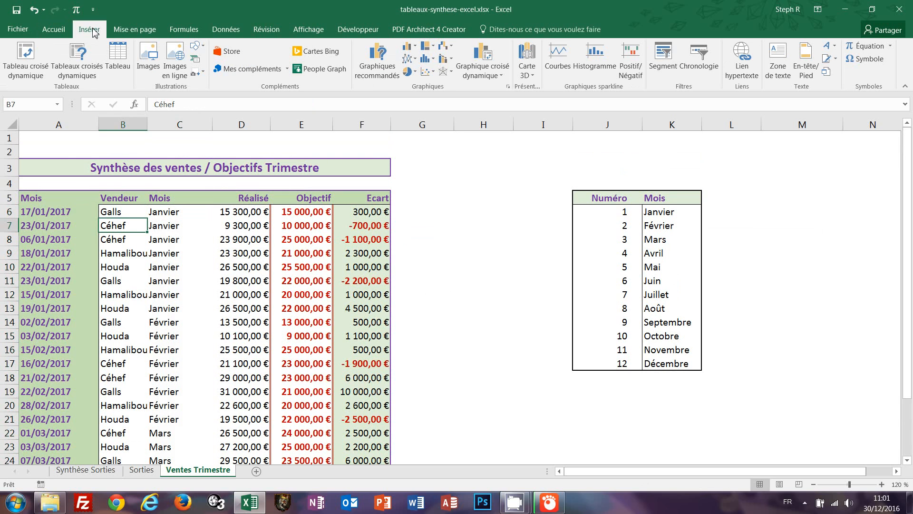
left_click(80, 67)
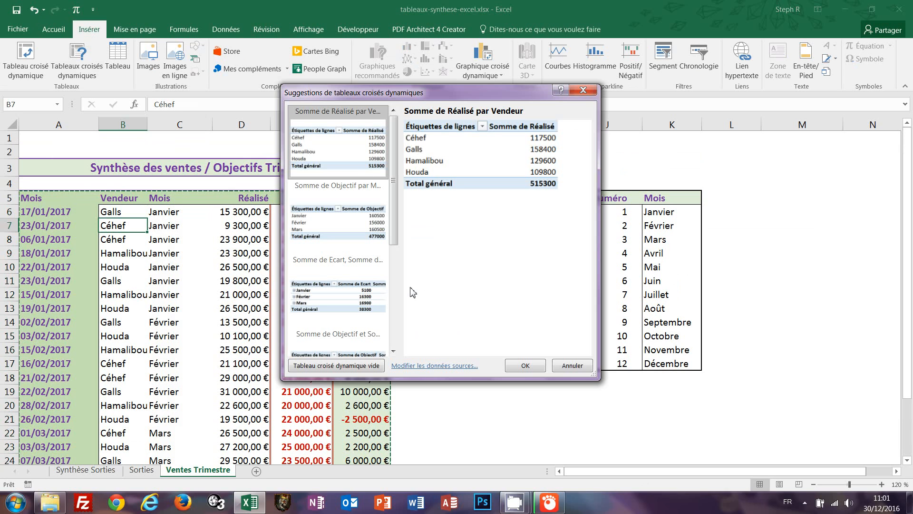
scroll(395, 285, "down", 5)
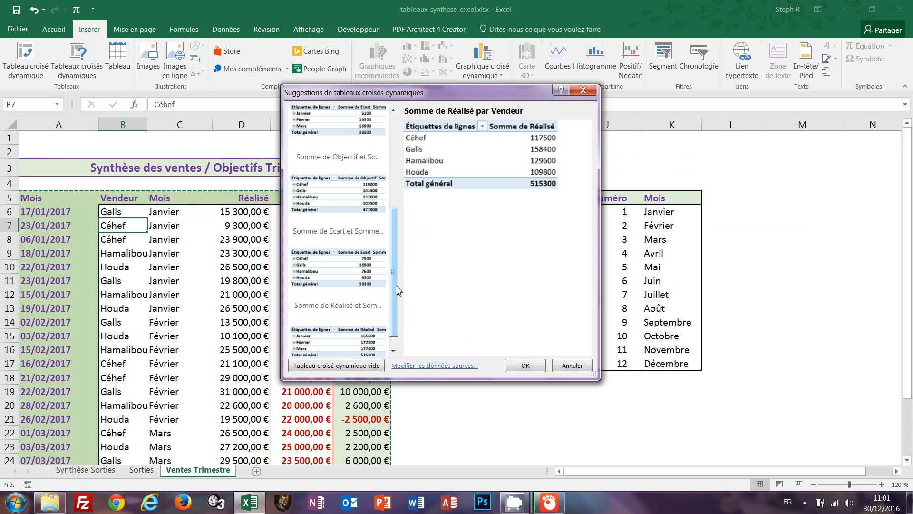
left_click(394, 133)
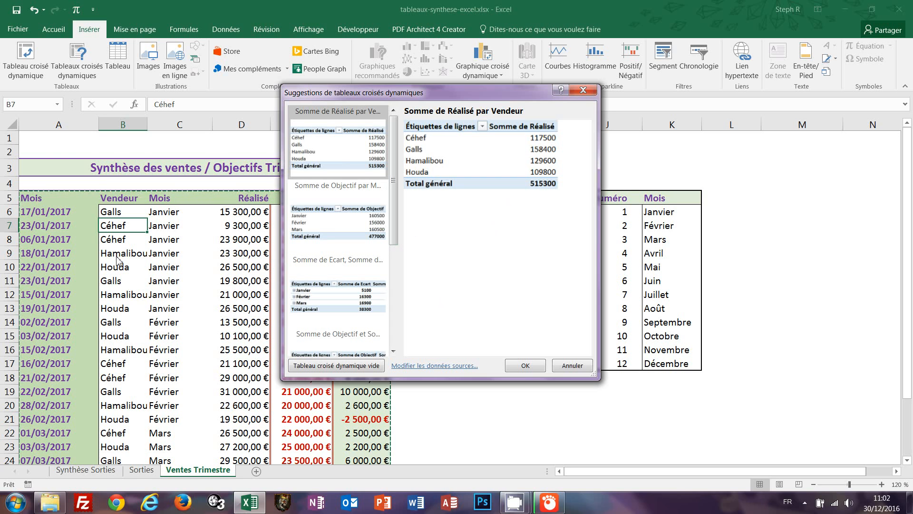
left_click(343, 229)
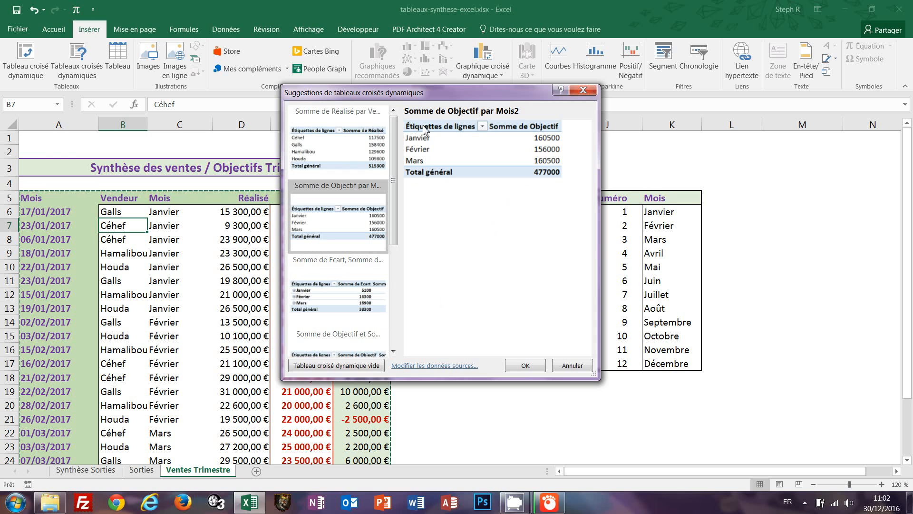
left_click(395, 272)
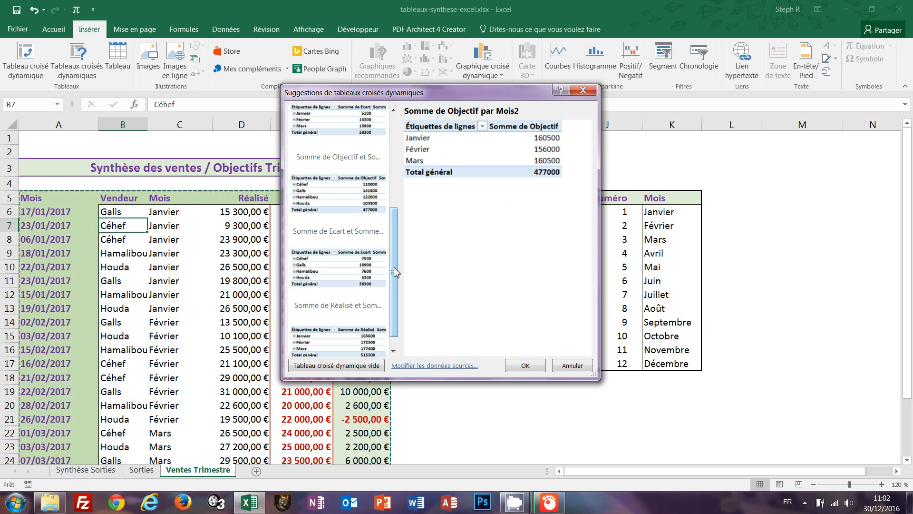
left_click(354, 269)
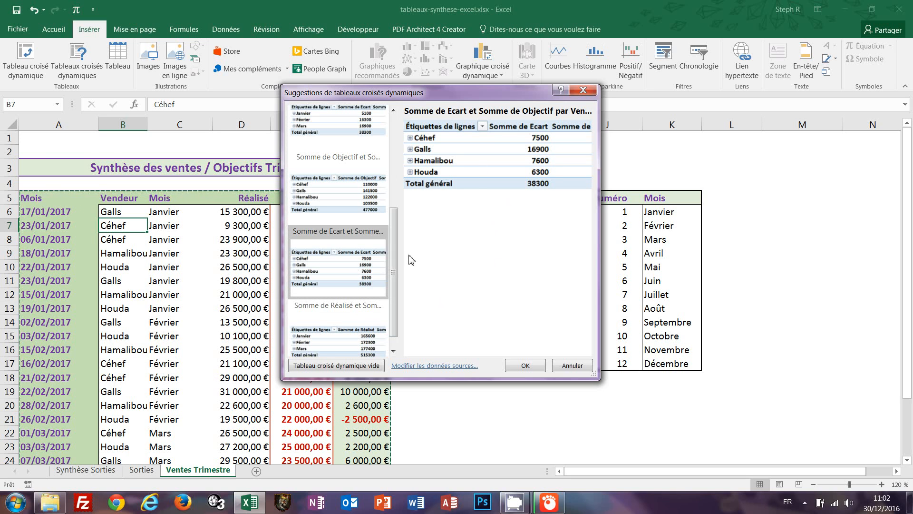
left_click_drag(392, 265, 396, 342)
left_click(355, 339)
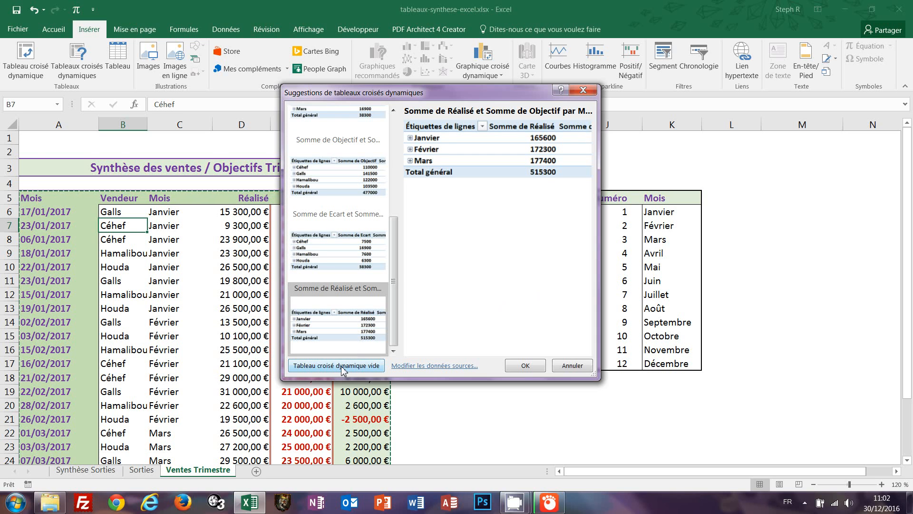
left_click(573, 366)
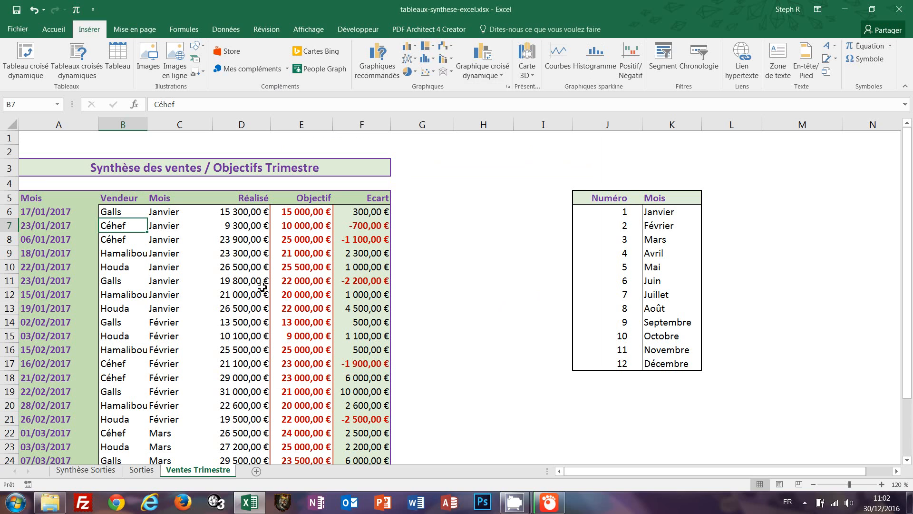
Insert a pivot table from 'Ventes Trimestre'!$A$5:$F$29 on a new worksheet.
left_click(28, 67)
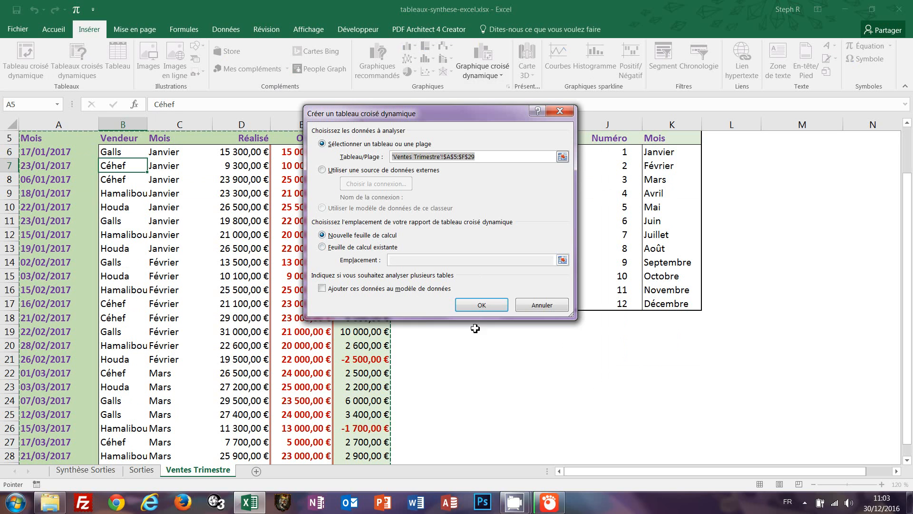
left_click(482, 305)
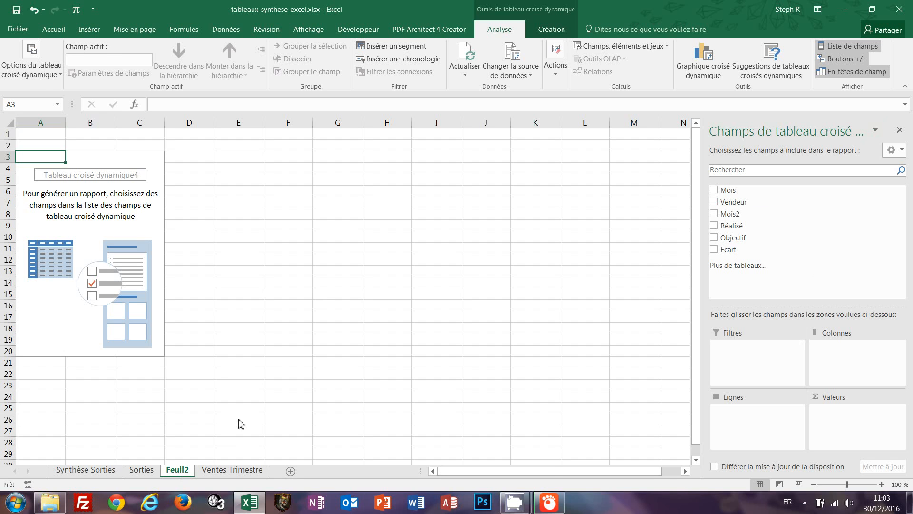
Rename the Feuil2 sheet to 'Synthèse Ventes' and reselect the pivot to show its fields.
left_click(244, 375)
left_click_drag(180, 475, 210, 459)
type("Sy")
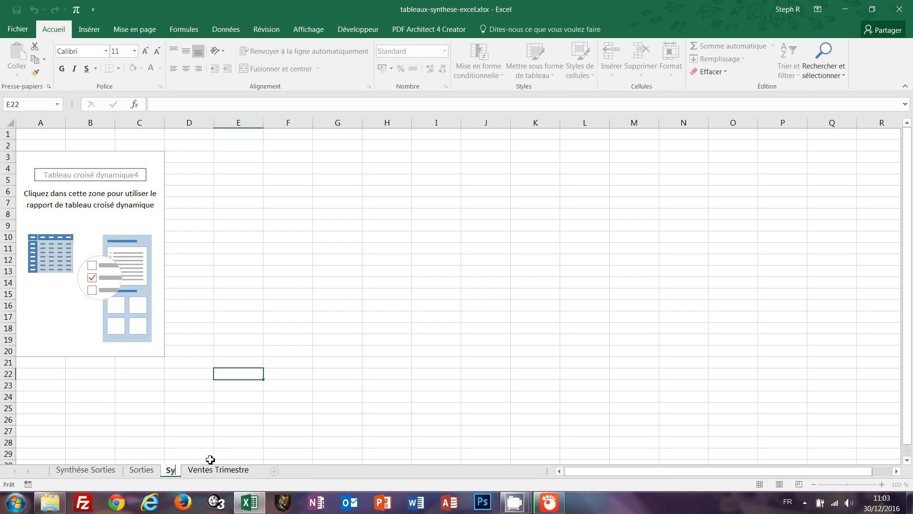
type("nthèse Ventes")
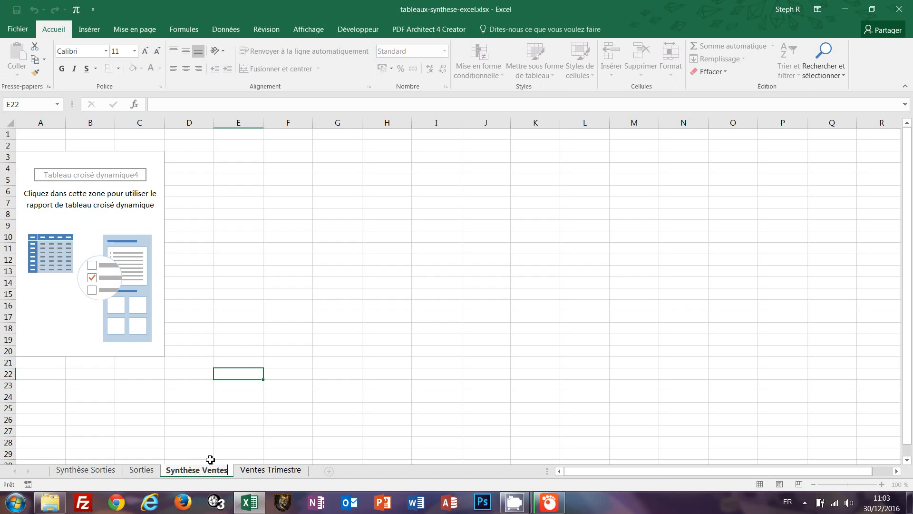
key("Return")
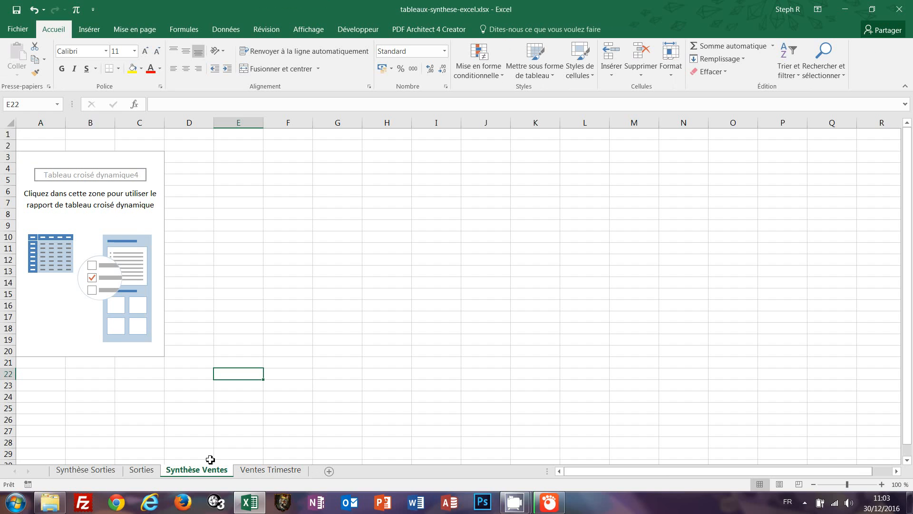
left_click(148, 222)
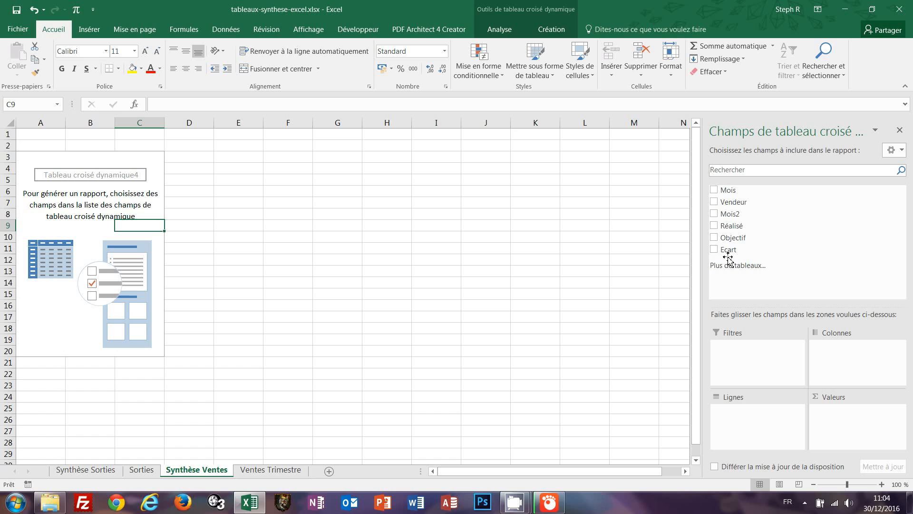
Put Vendeur in the pivot rows and Mois2 in the columns.
left_click(714, 202)
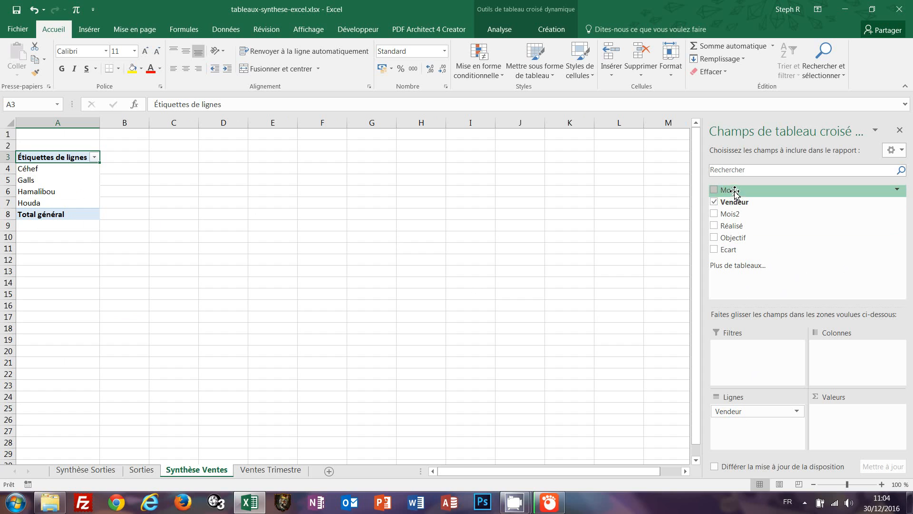
left_click(714, 214)
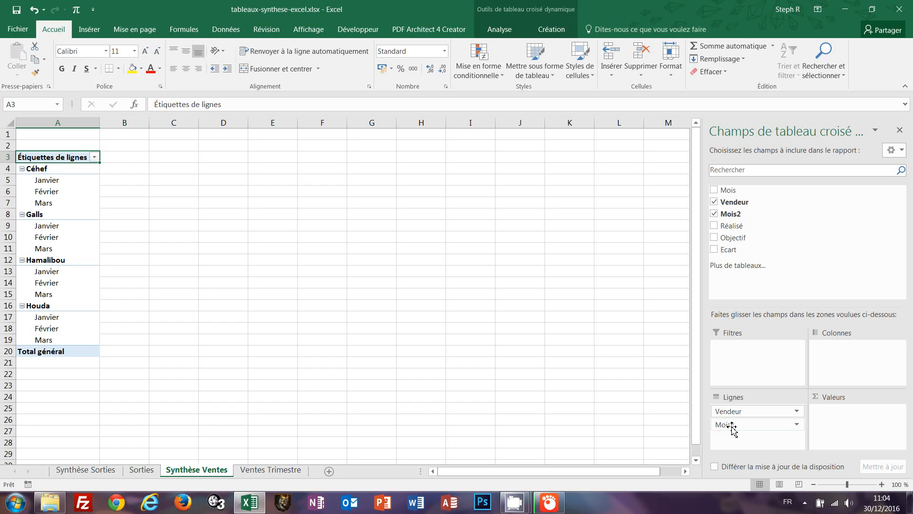
left_click_drag(732, 425, 833, 363)
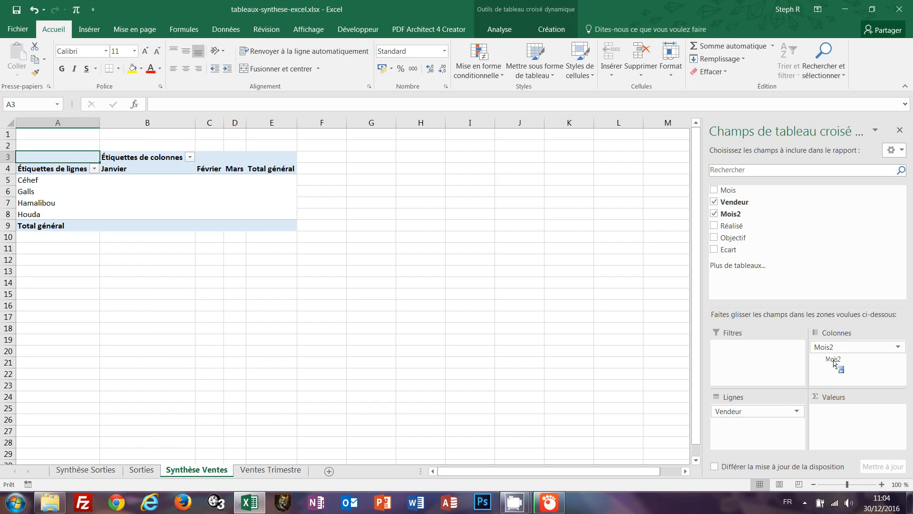
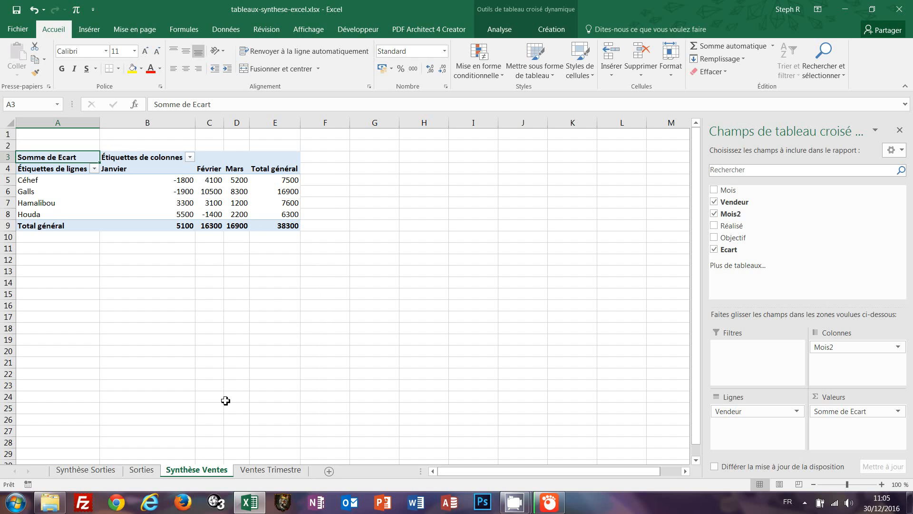
Compare the Ventes Trimestre source data with Galls' 16900 total in the pivot.
left_click(281, 472)
scroll(424, 300, "down", 2)
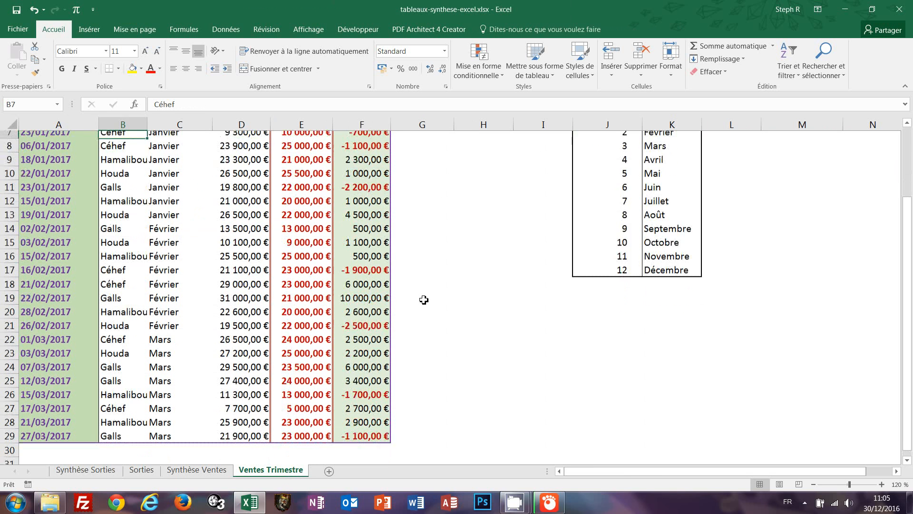
scroll(423, 300, "up", 2, "ctrl")
scroll(423, 299, "up", 3)
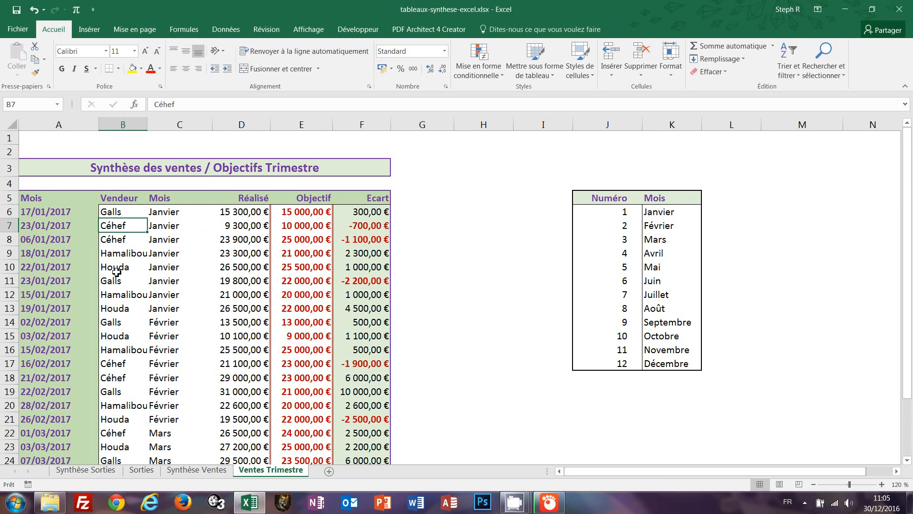
scroll(129, 360, "down", 2)
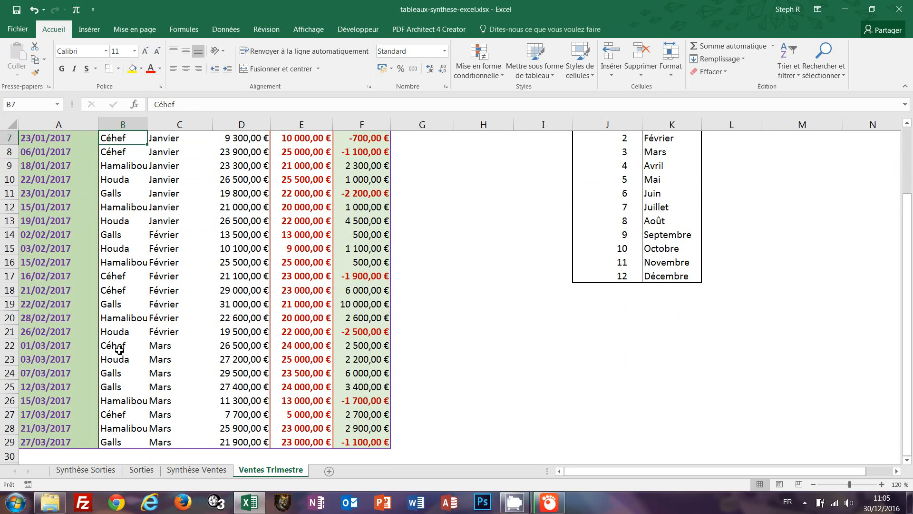
scroll(157, 358, "up", 2)
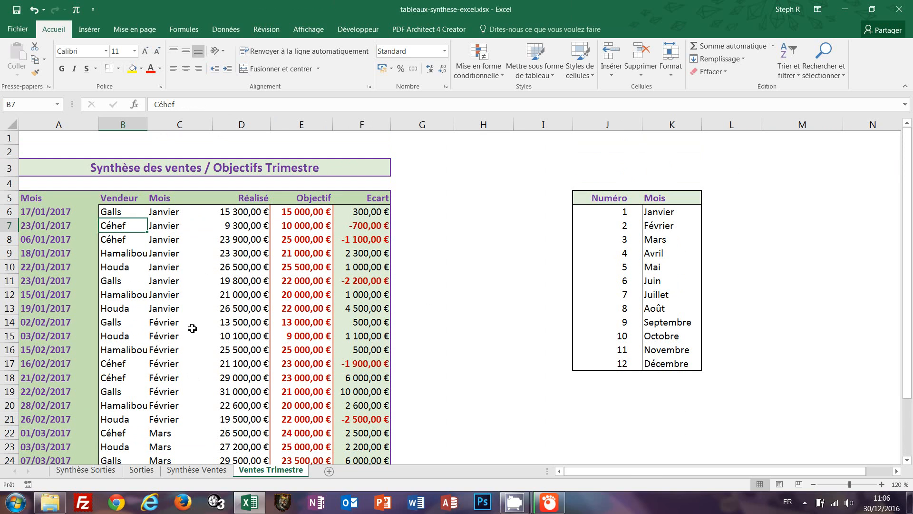
left_click(205, 470)
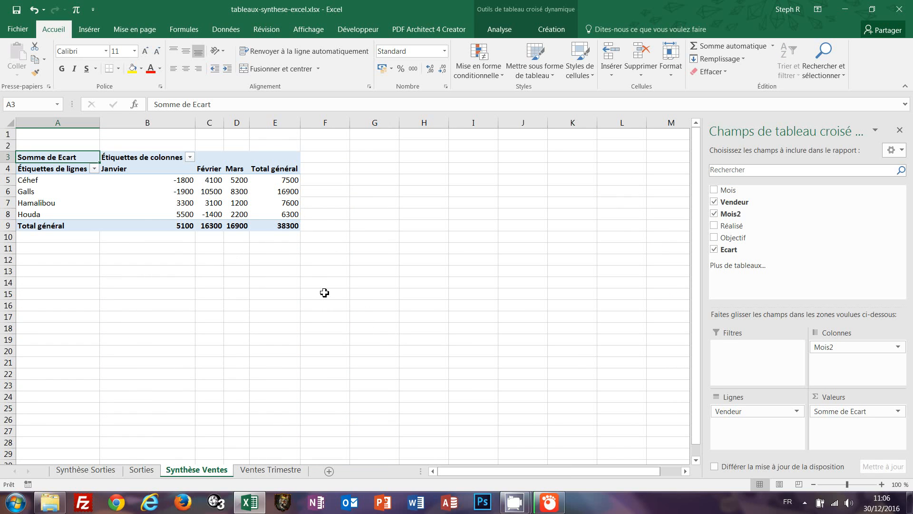
left_click(290, 192)
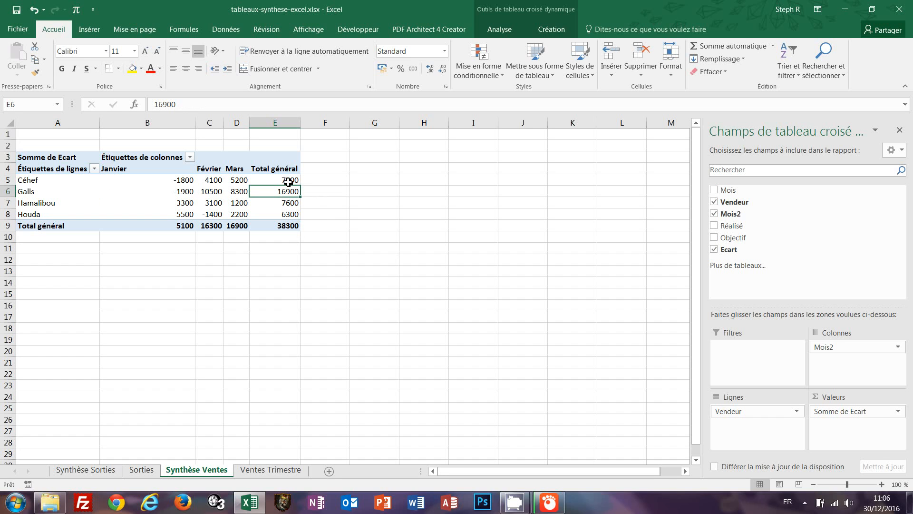
mouse_move(290, 179)
Change the 22/01/2017 Réalisé amount in D10 of Ventes Trimestre to 32500.
left_click(271, 470)
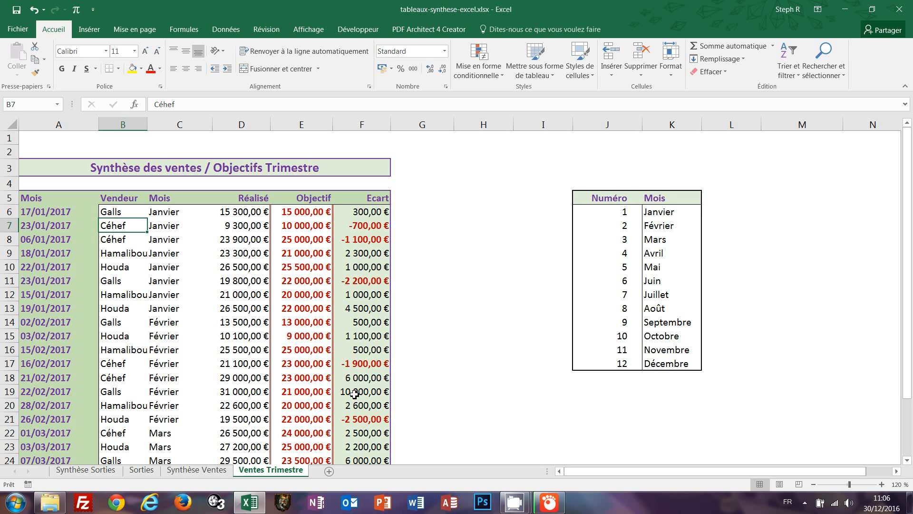
scroll(354, 394, "down", 1)
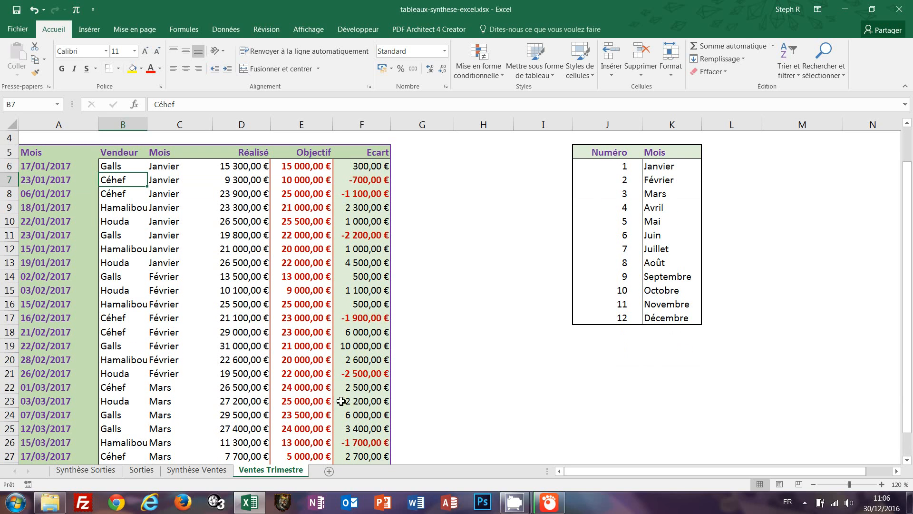
left_click(251, 292)
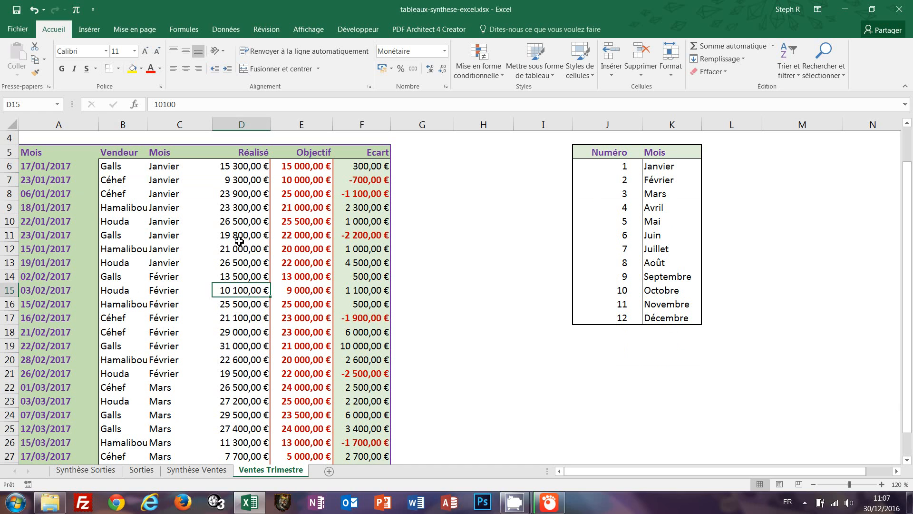
left_click(248, 221)
scroll(255, 295, "up", 1)
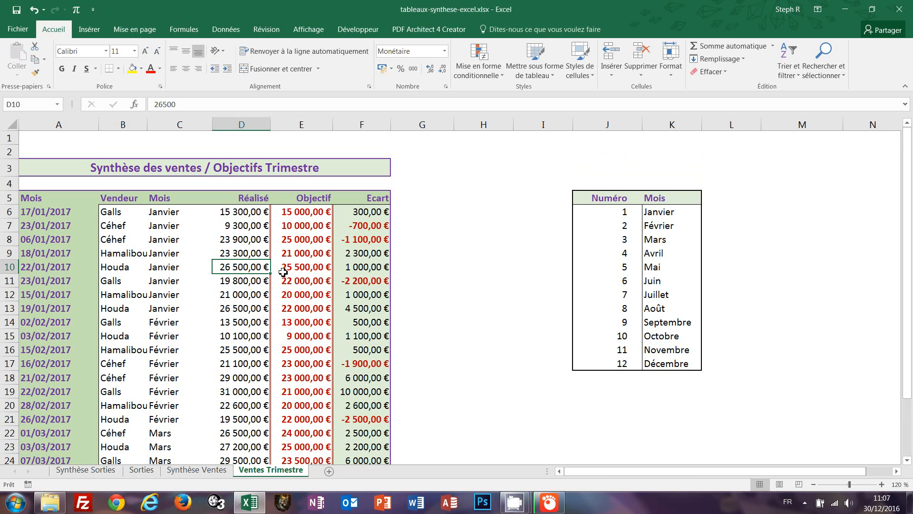
left_click(197, 470)
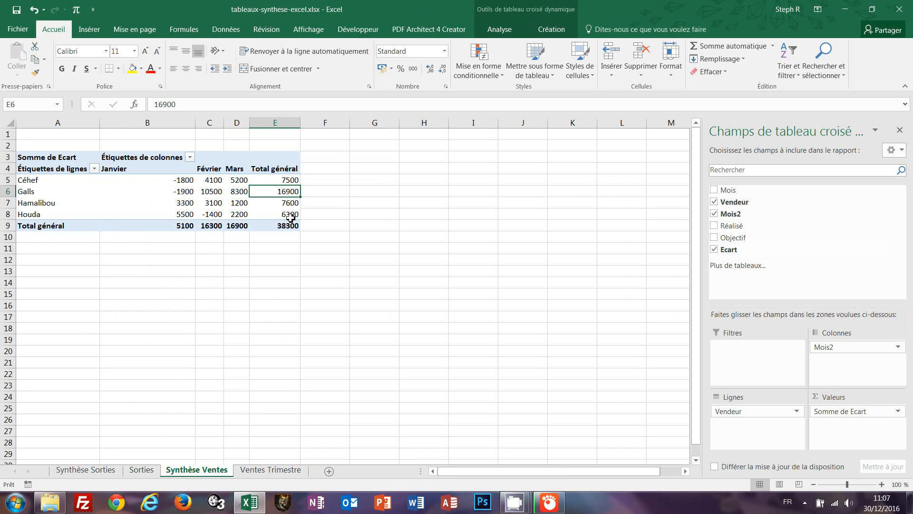
mouse_move(292, 217)
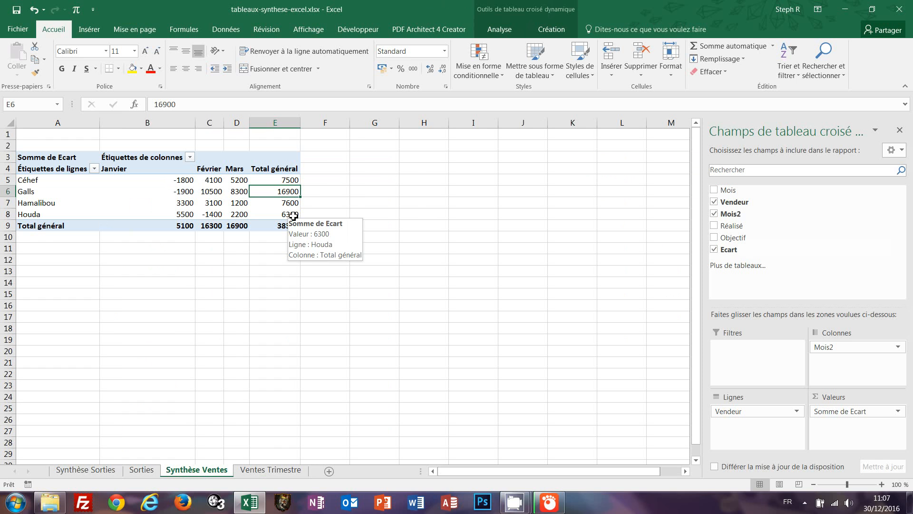
left_click(261, 473)
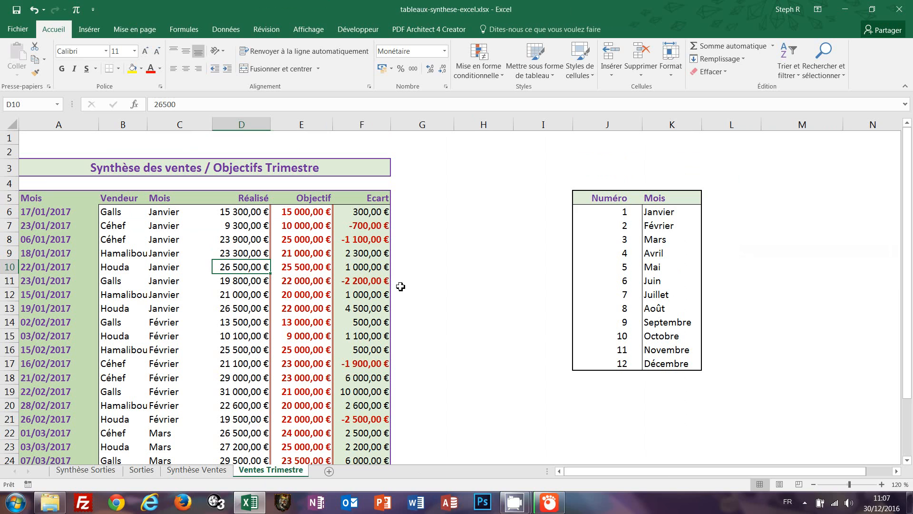
type("325")
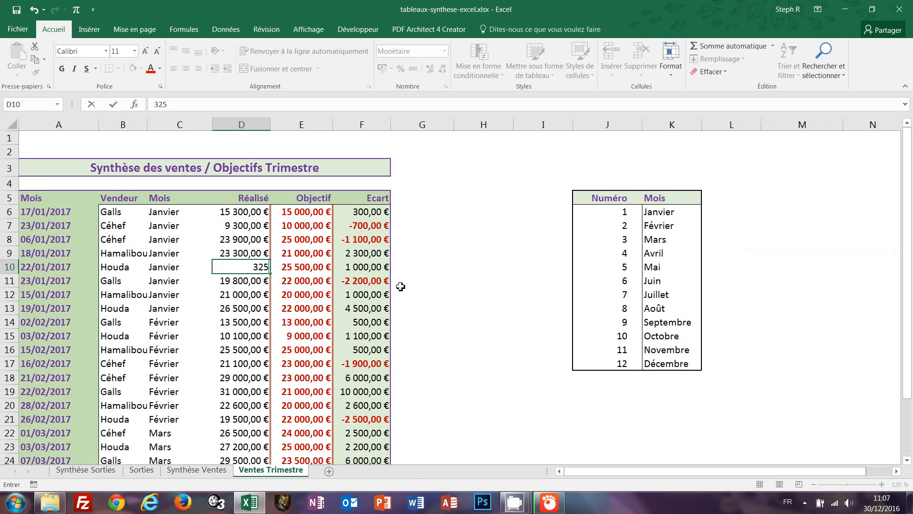
type("00")
key("Return")
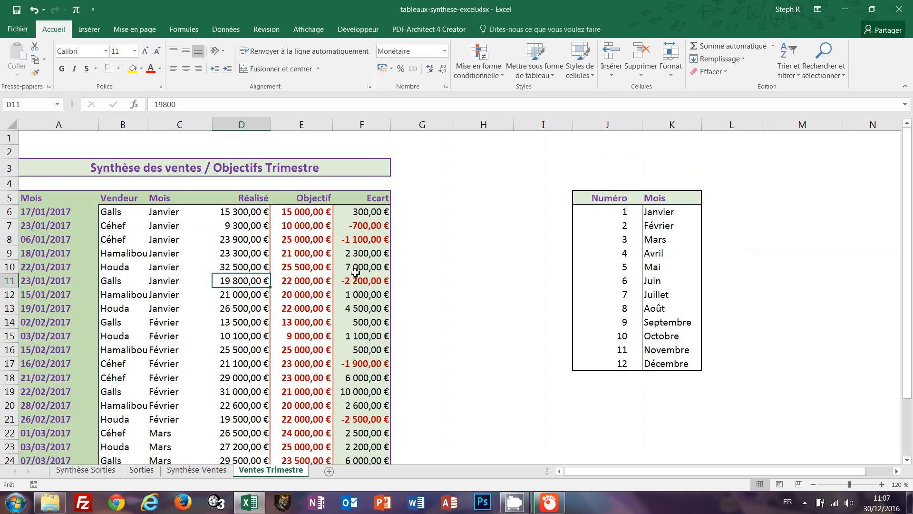
Refresh the Synthèse Ventes pivot so the grand total updates to 44300.
left_click(211, 470)
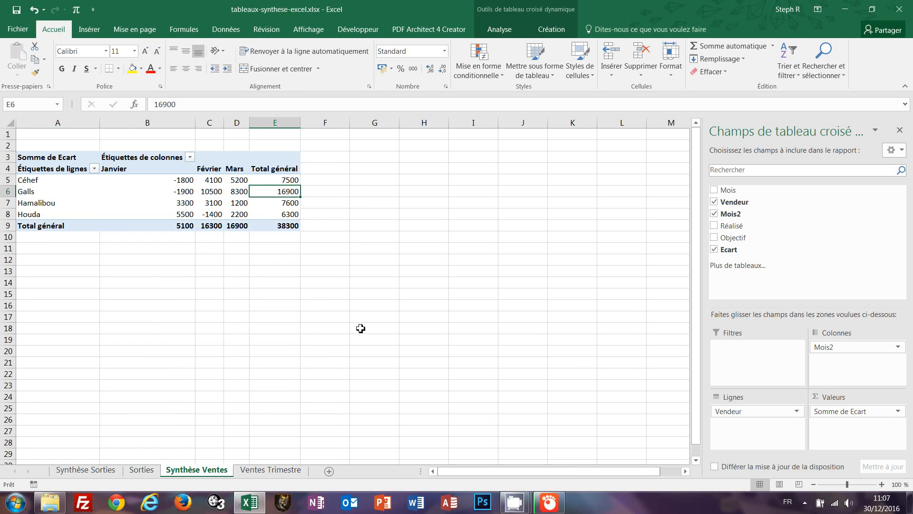
left_click(210, 200)
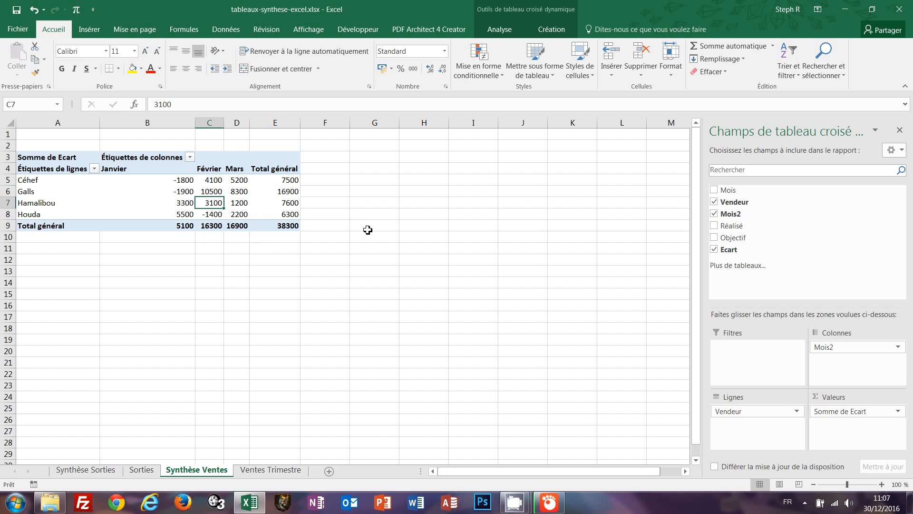
left_click(500, 29)
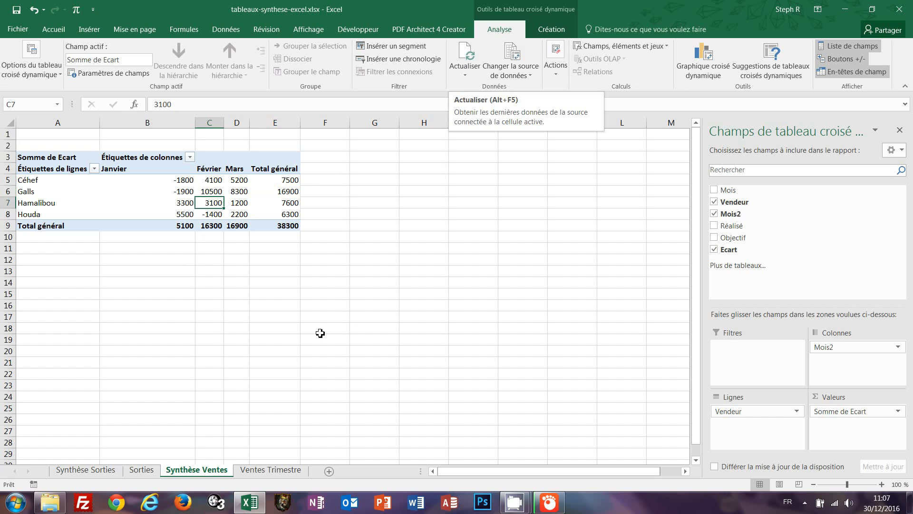
right_click(180, 194)
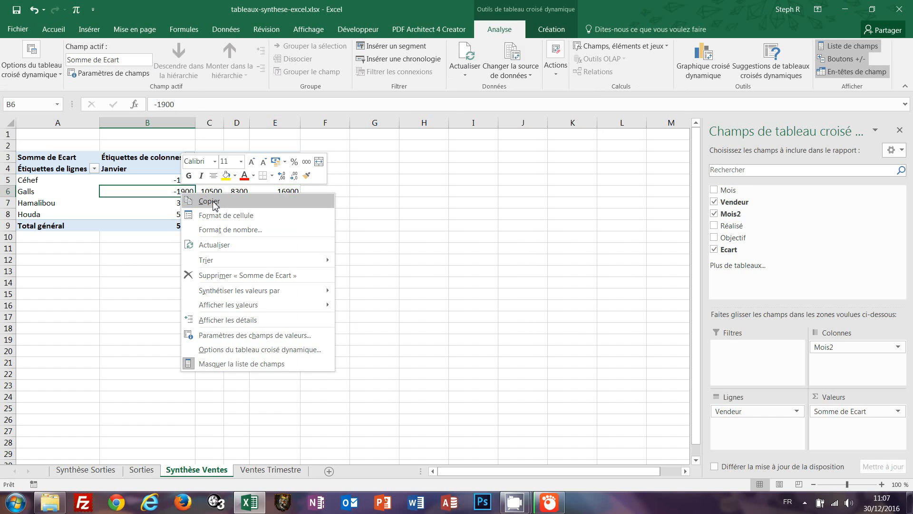
mouse_move(268, 261)
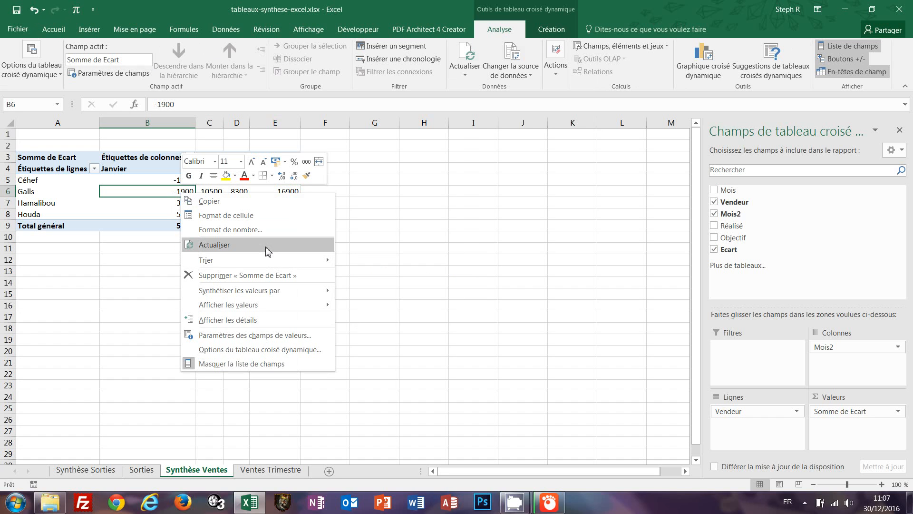
left_click(267, 250)
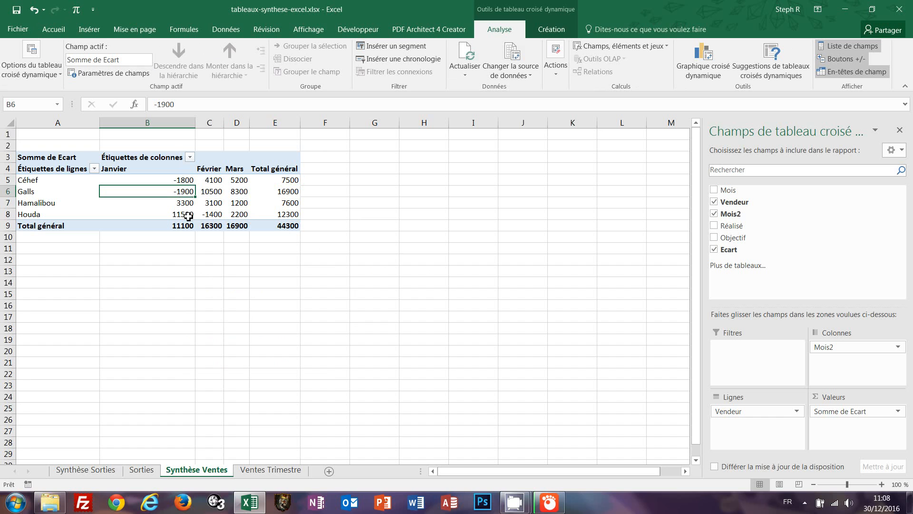
mouse_move(190, 177)
Label B3 'Filtre Mois' and A4 'Filtre Vendeurs', then select columns A and B.
left_click(137, 158)
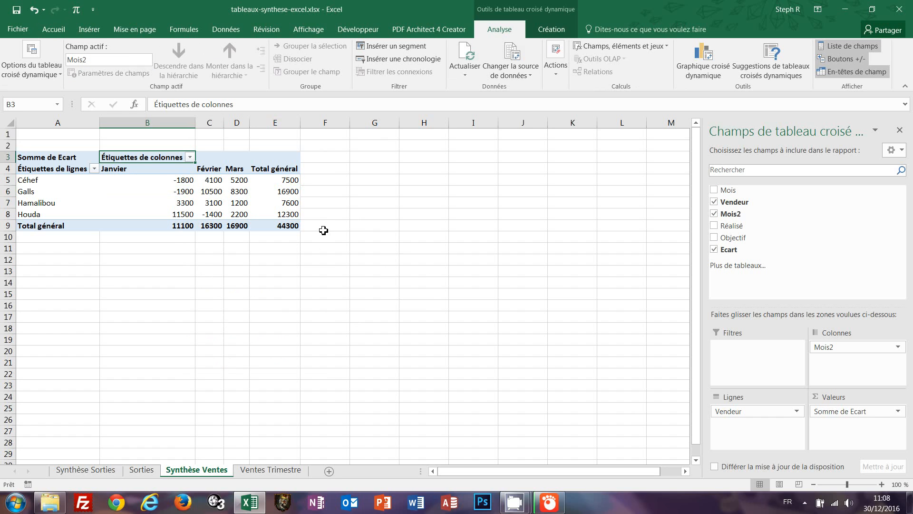
type("Fi")
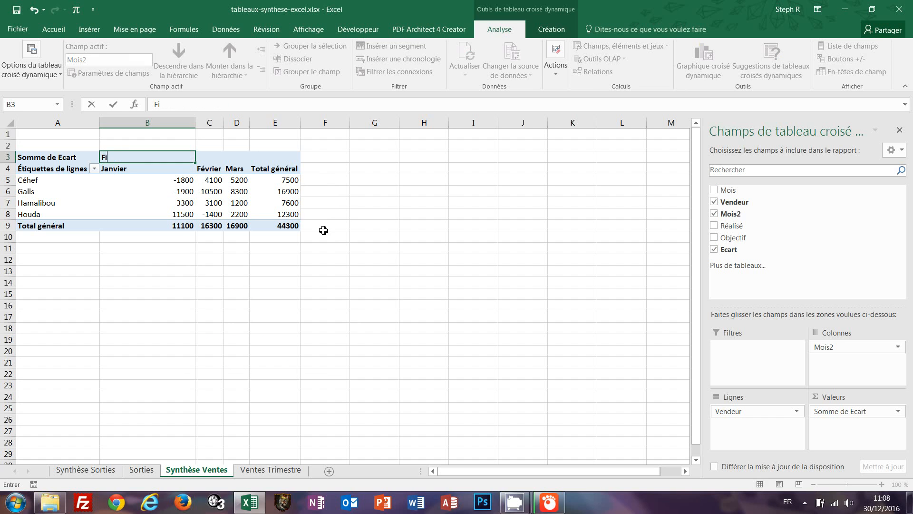
type("ltre Mois")
key("Return")
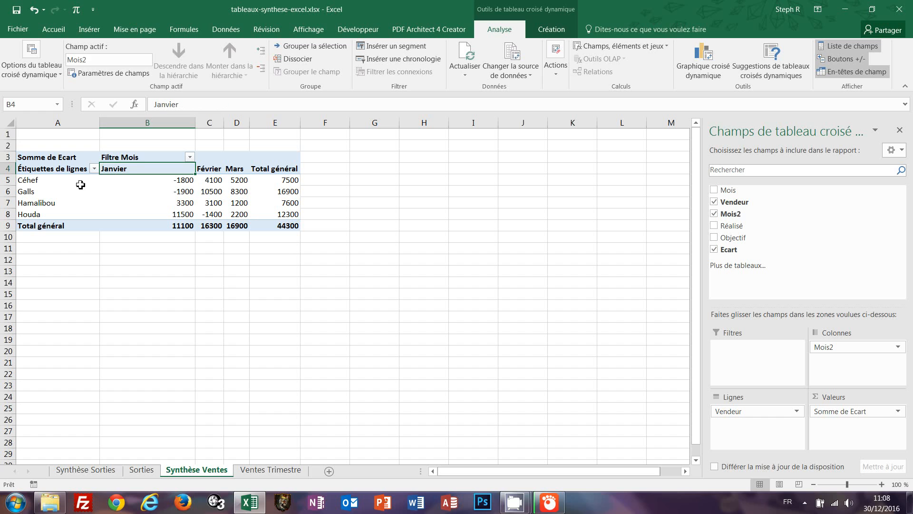
left_click(53, 169)
type("Filtre V")
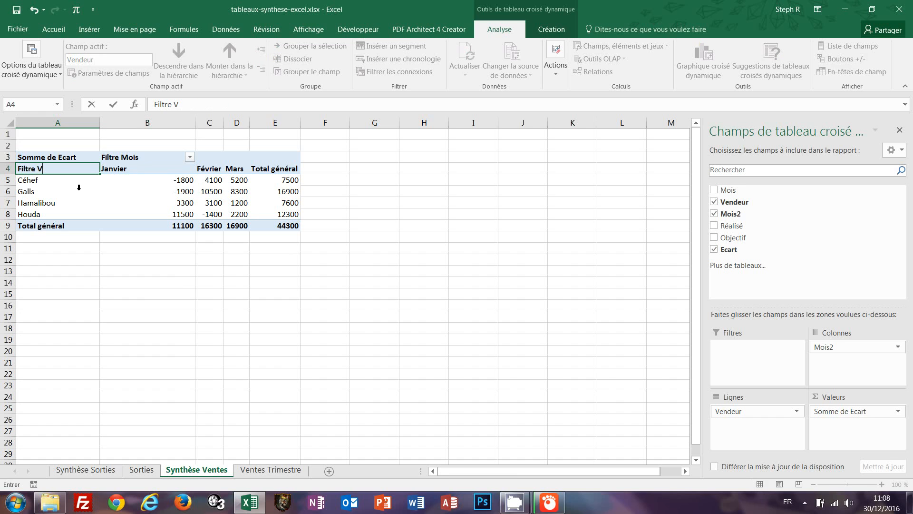
type("endeurs")
key("Return")
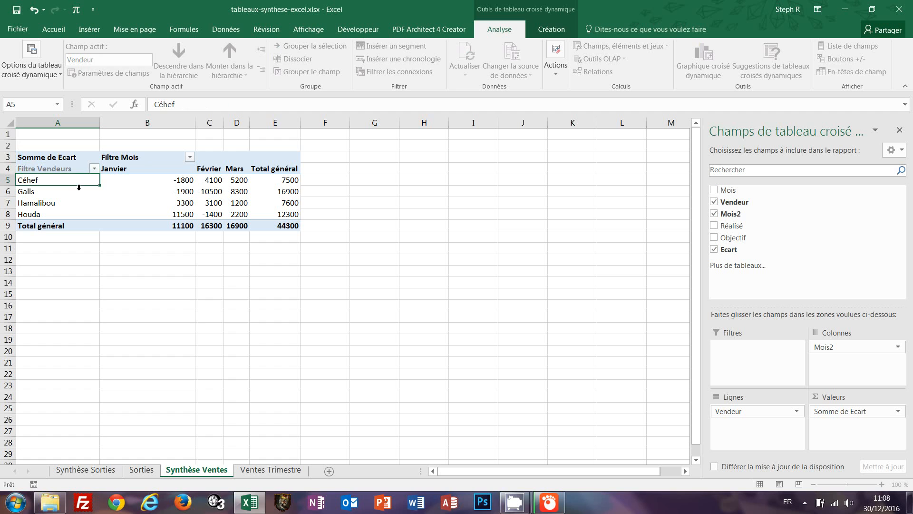
left_click_drag(92, 127, 189, 127)
Autofit columns A and B, then test filters: hide Janvier and keep only Galls and Houda.
double_click(197, 126)
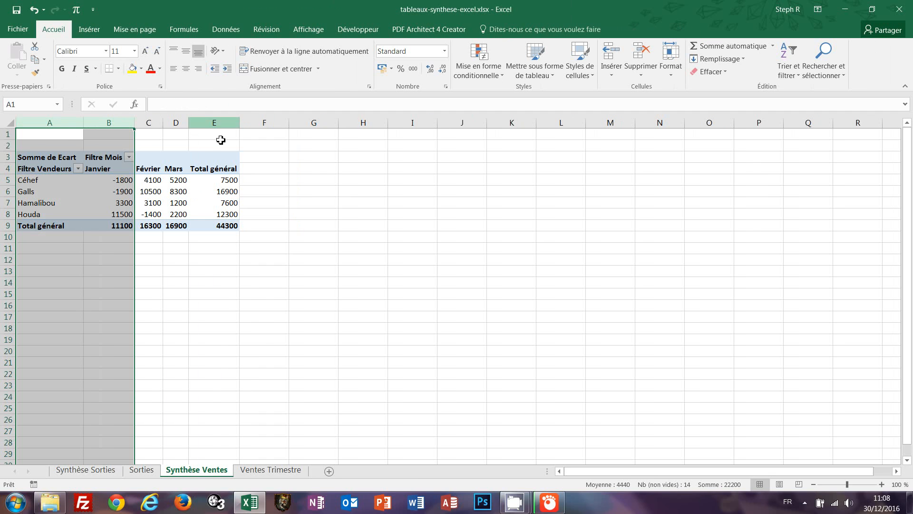
left_click(288, 327)
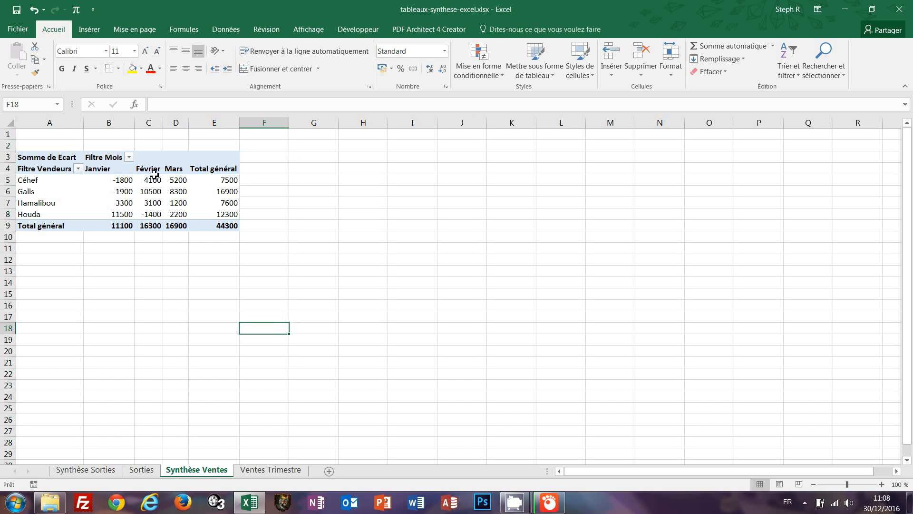
left_click(129, 158)
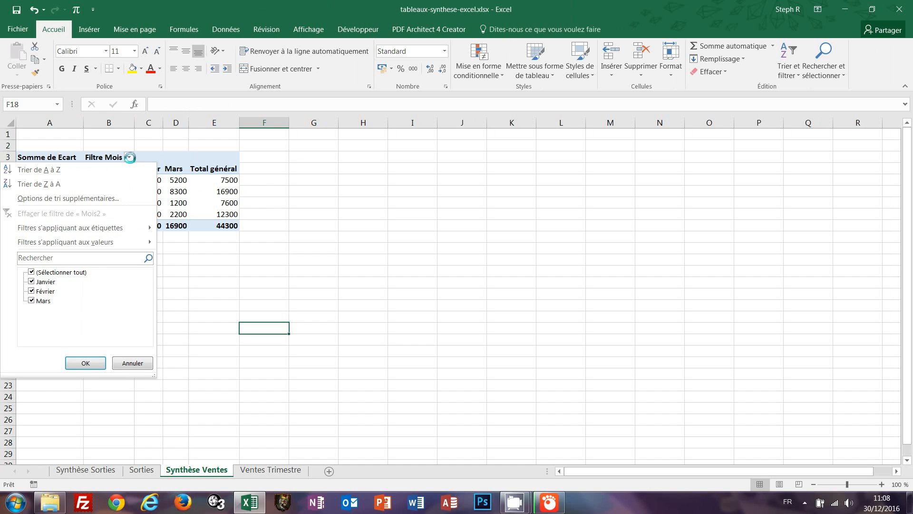
left_click(32, 281)
left_click(84, 363)
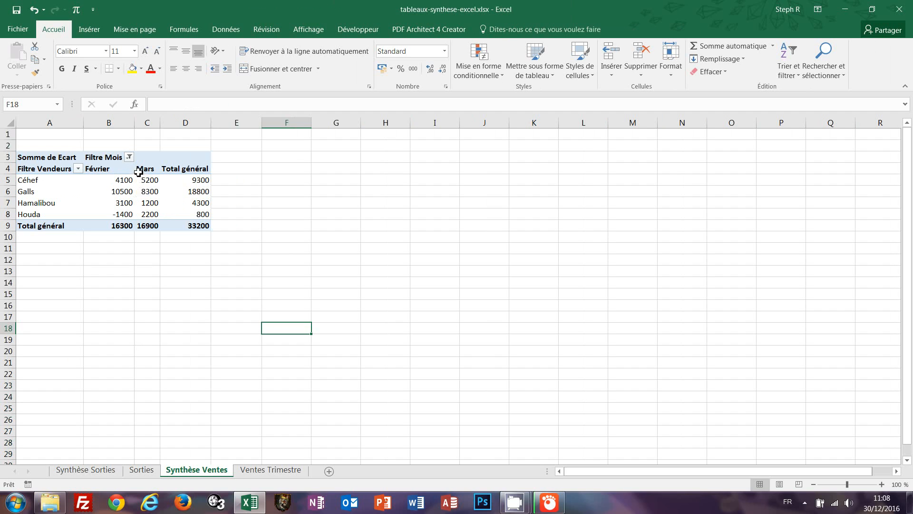
left_click(78, 168)
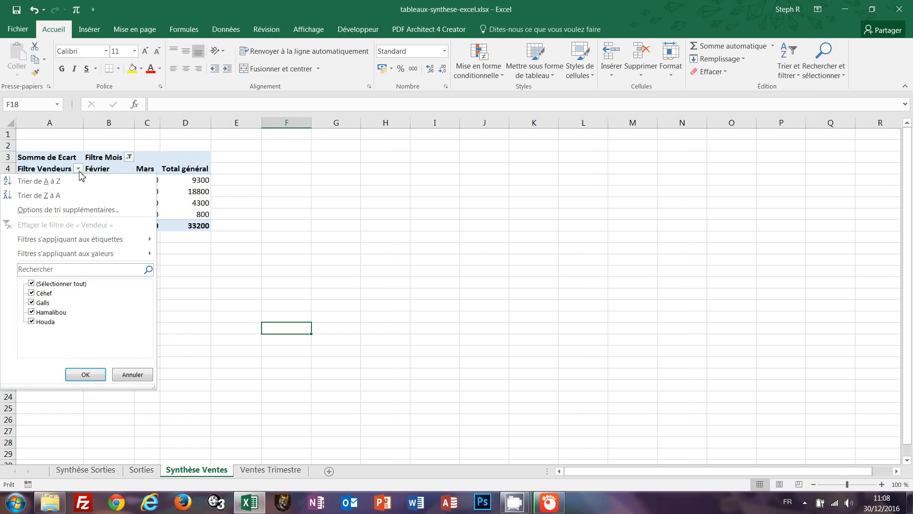
left_click(32, 312)
left_click(32, 293)
left_click(81, 374)
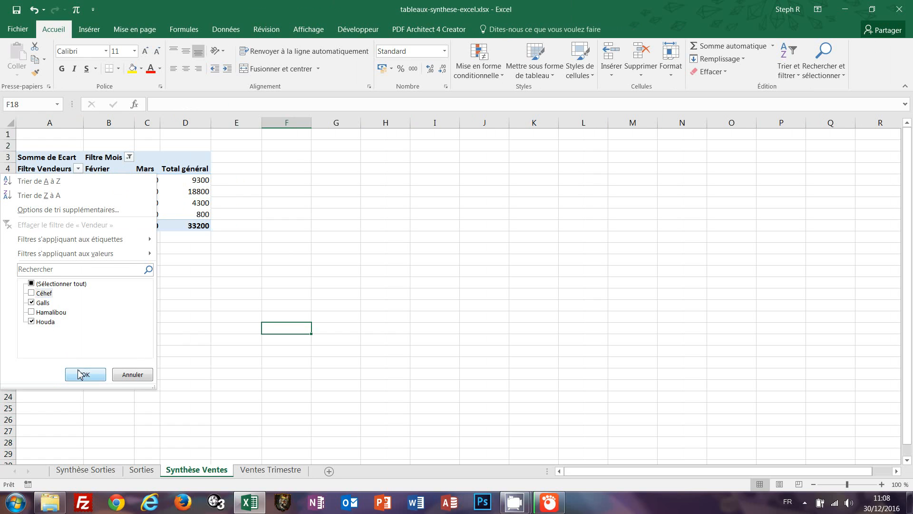
left_click(313, 230)
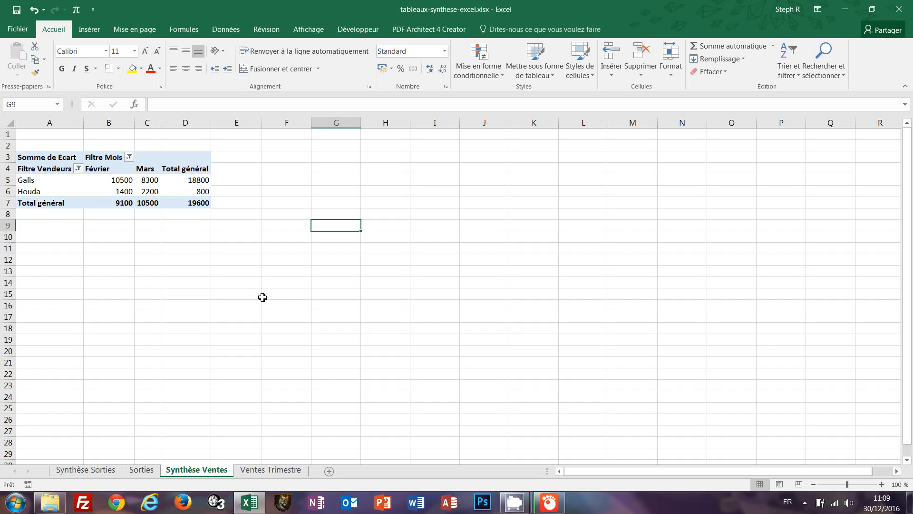
Clear the Mois2 and Vendeur filters so all months and sellers show again.
left_click(129, 157)
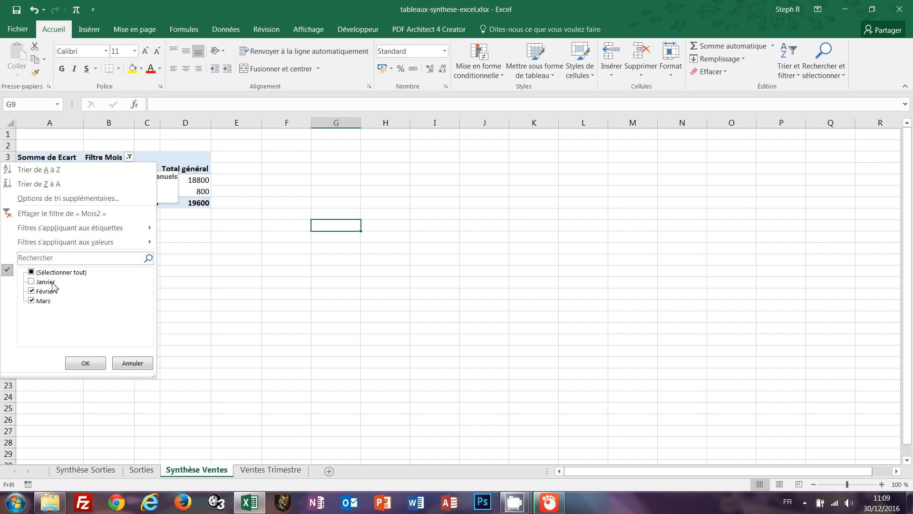
left_click(46, 215)
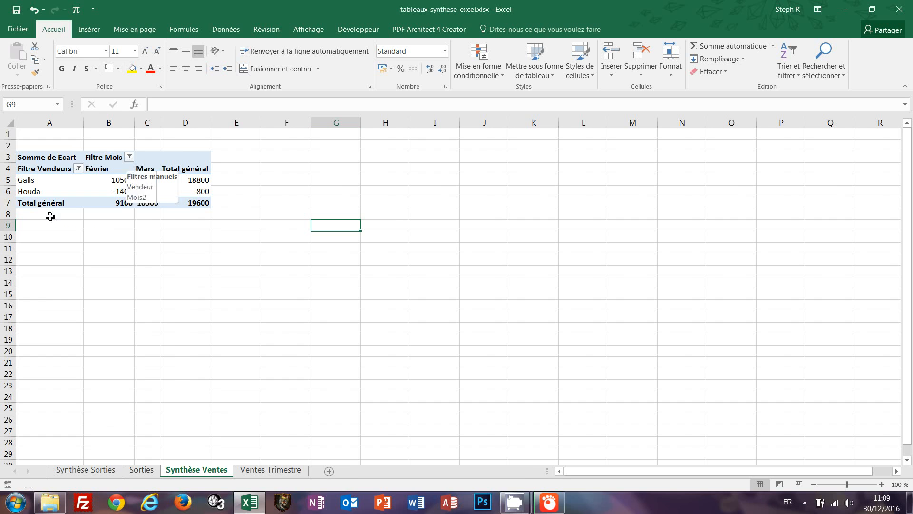
left_click(78, 168)
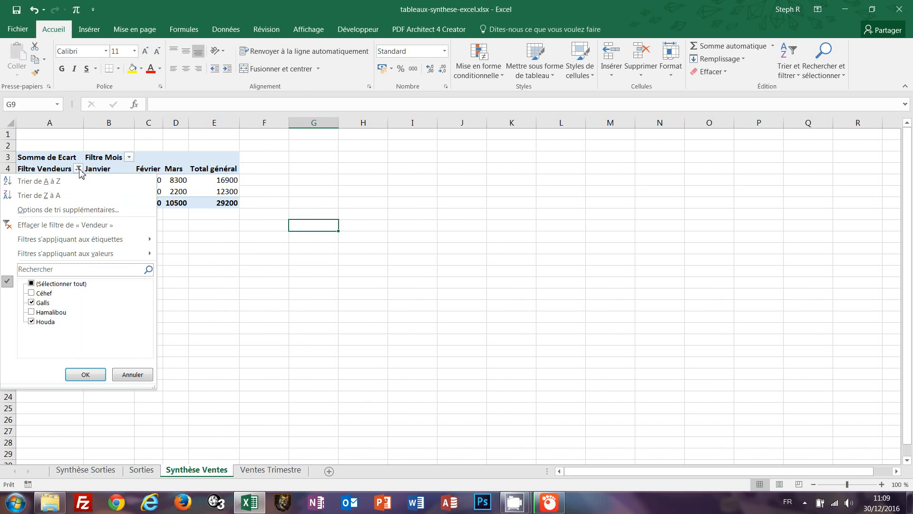
left_click(52, 224)
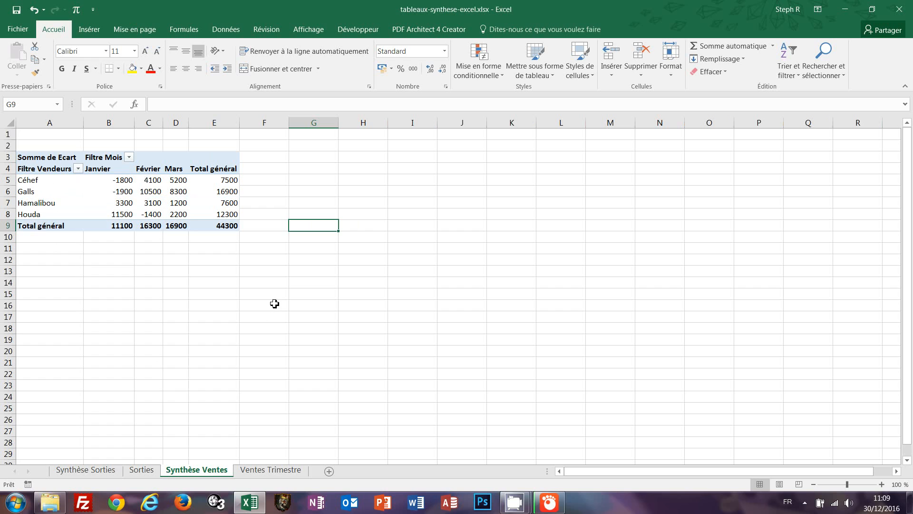
left_click(273, 303)
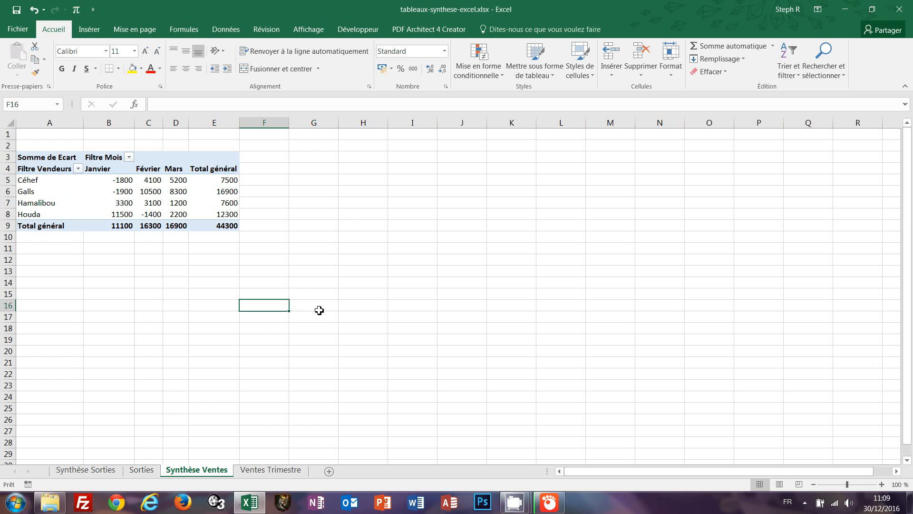
Apply the first green PivotTable style with a dark green header to the pivot.
left_click(123, 204)
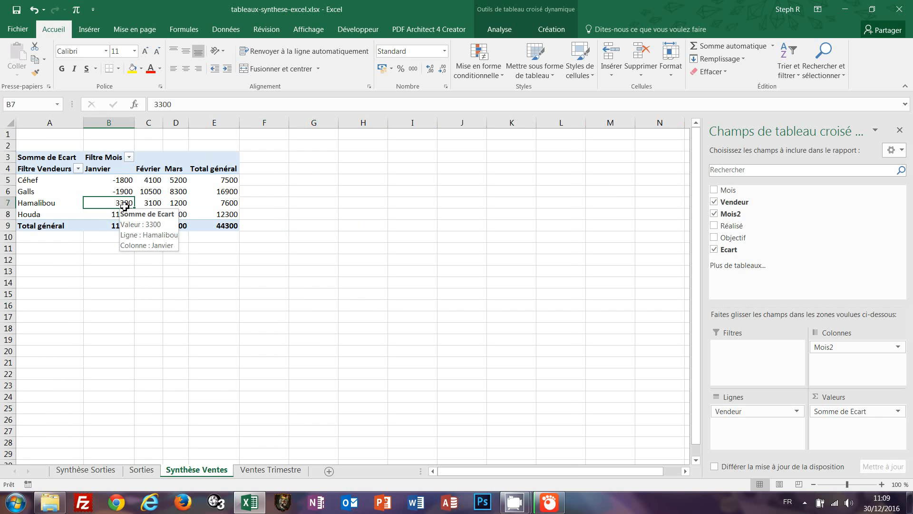
left_click(549, 30)
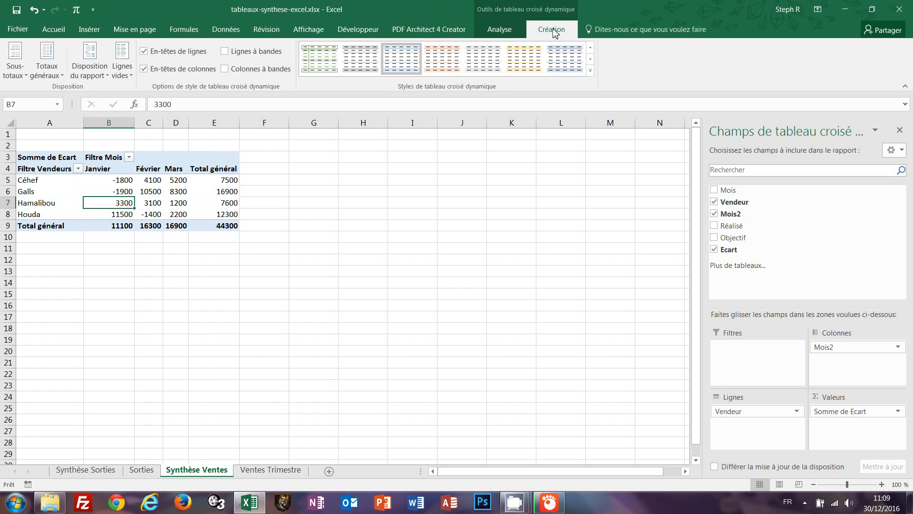
left_click(312, 211)
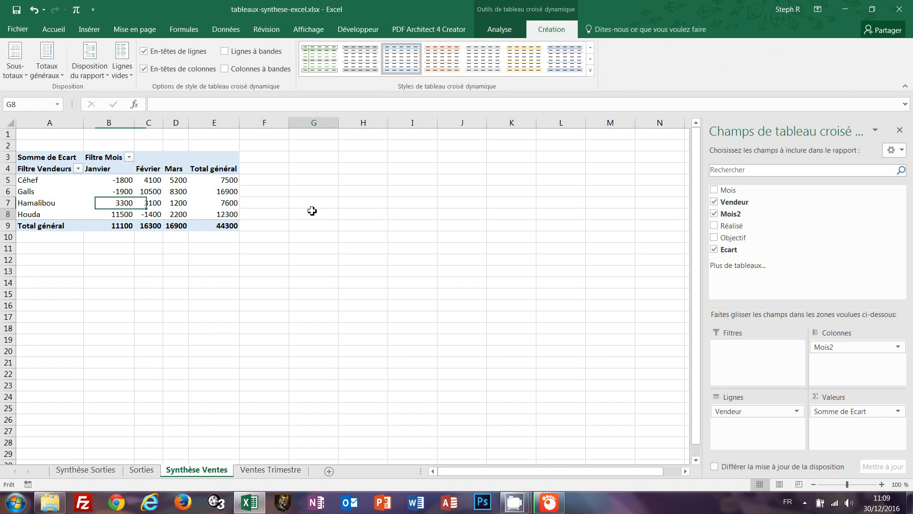
left_click(167, 199)
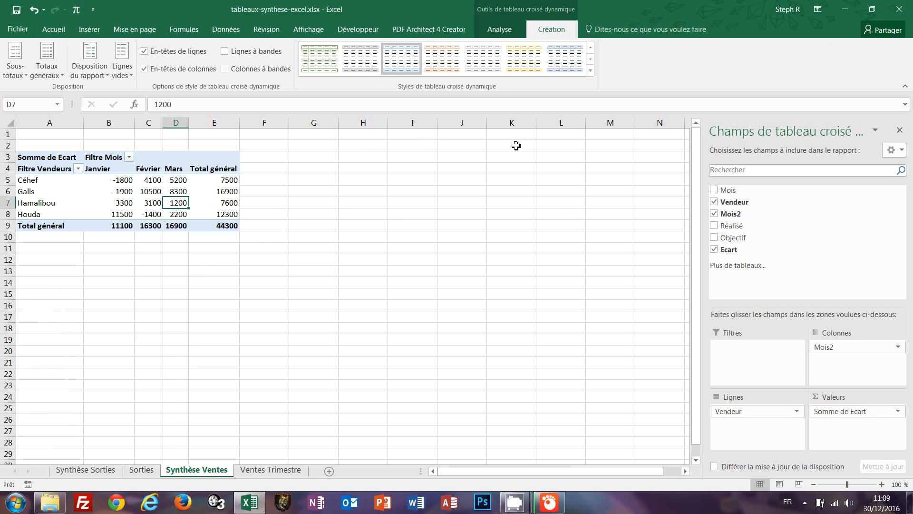
left_click(590, 60)
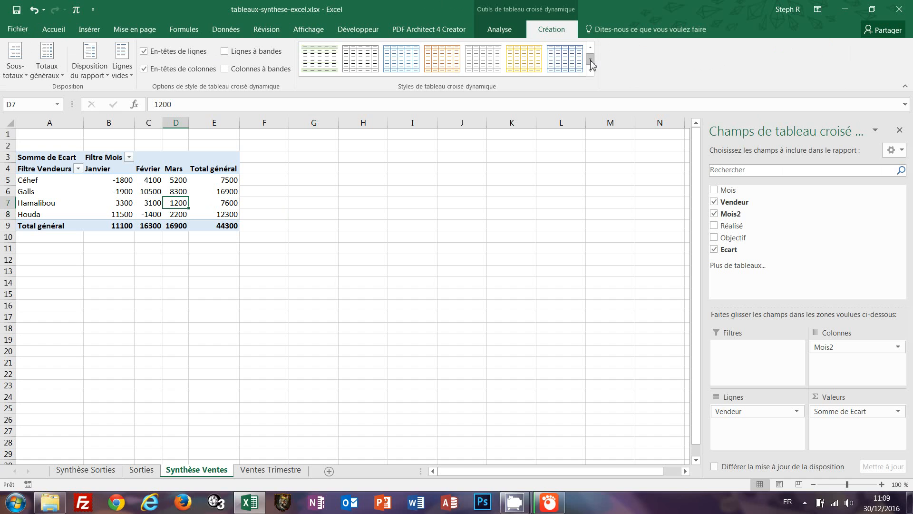
left_click(591, 60)
left_click(591, 61)
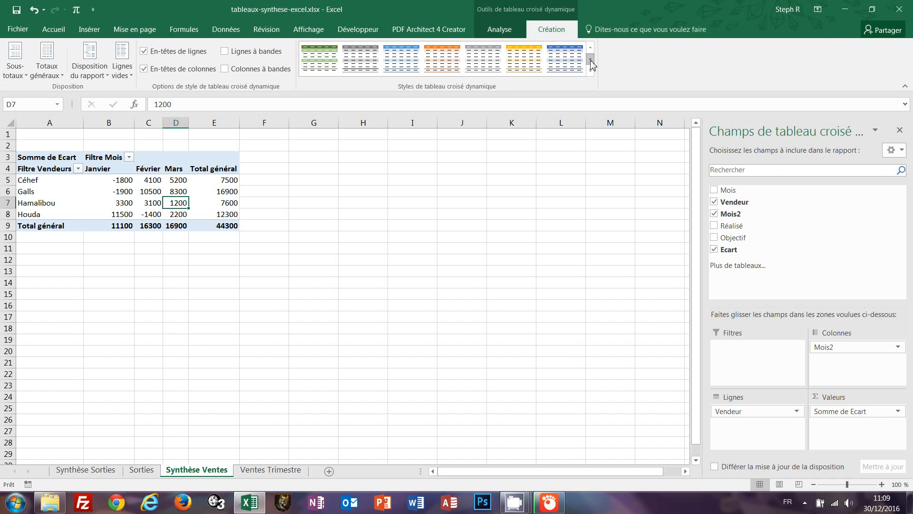
left_click(307, 58)
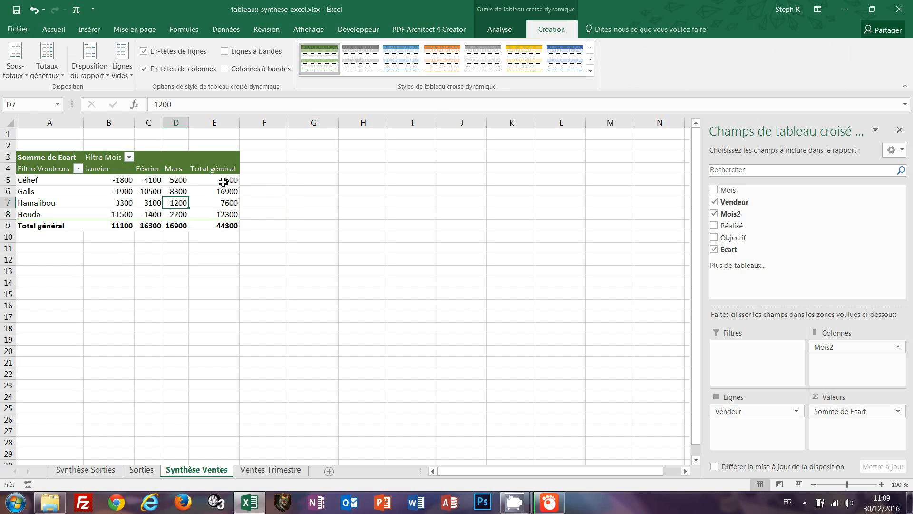
Bold the Total général values 7500, 16900, 7600 and 12300 in E5:E8.
left_click_drag(223, 180, 220, 214)
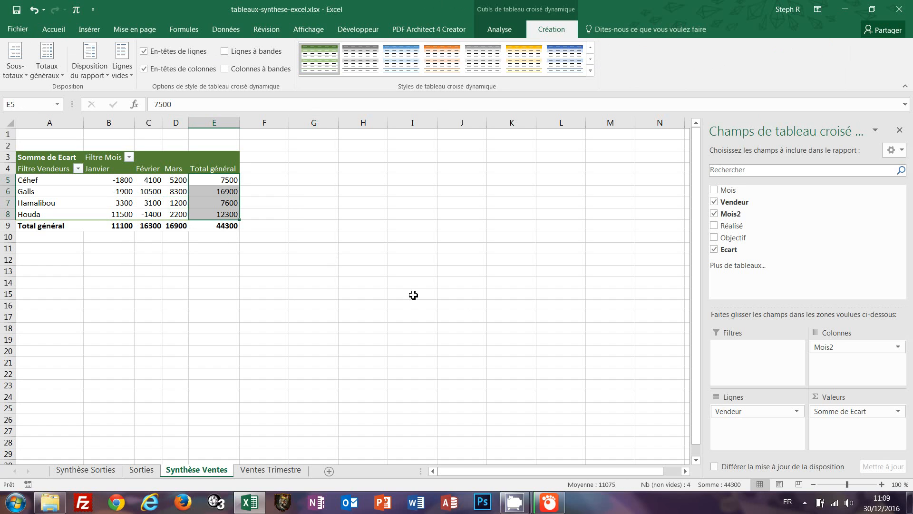
key("ctrl+g")
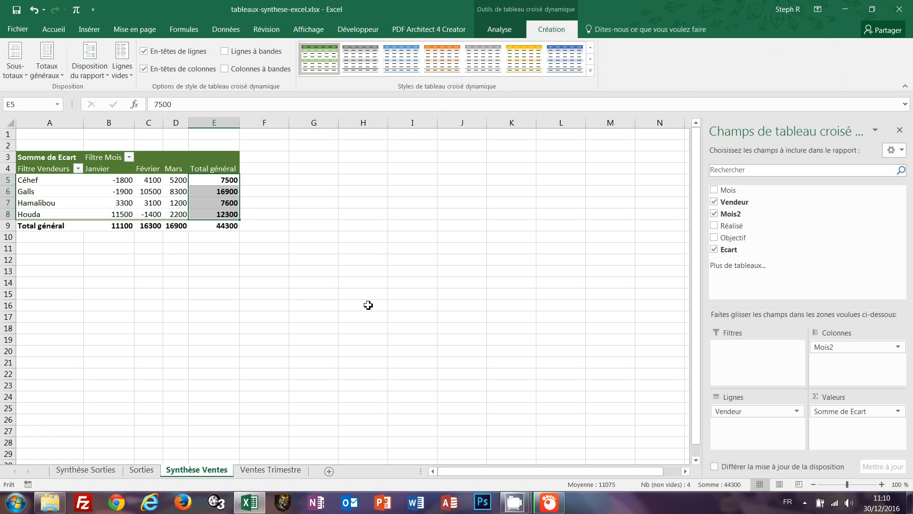
left_click(268, 300)
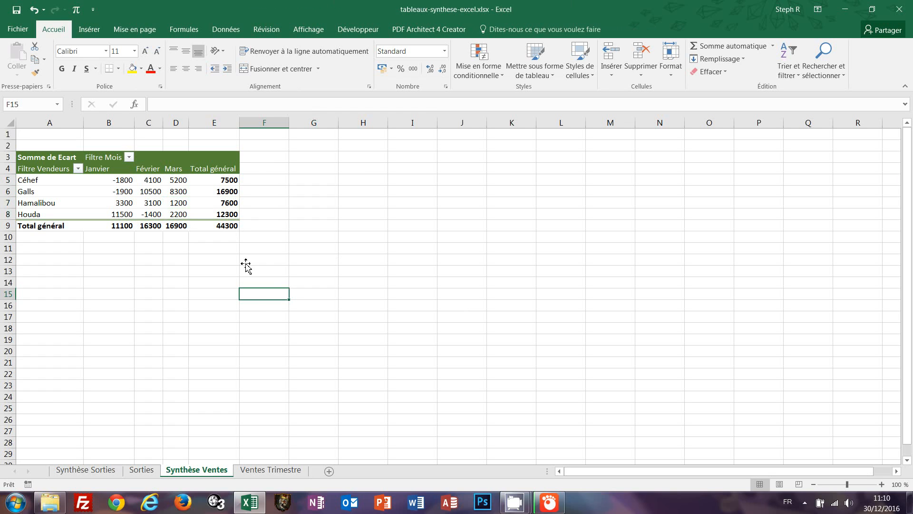
left_click(158, 192)
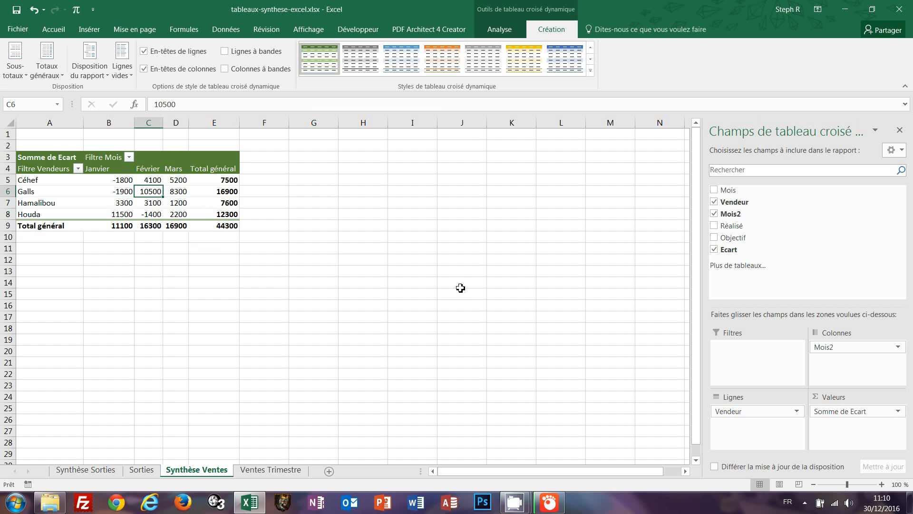
Start a Graphique croisé dynamique from the pivot to open Insérer un graphique.
left_click(500, 31)
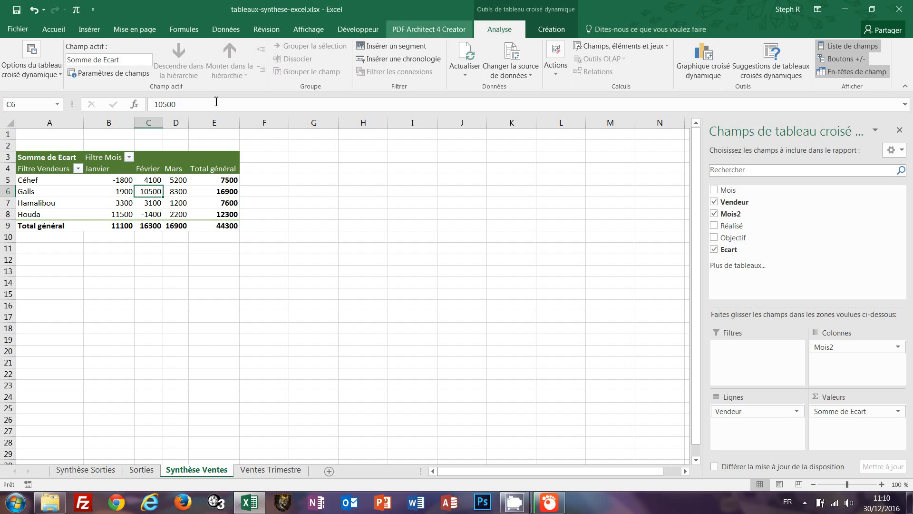
left_click(149, 183)
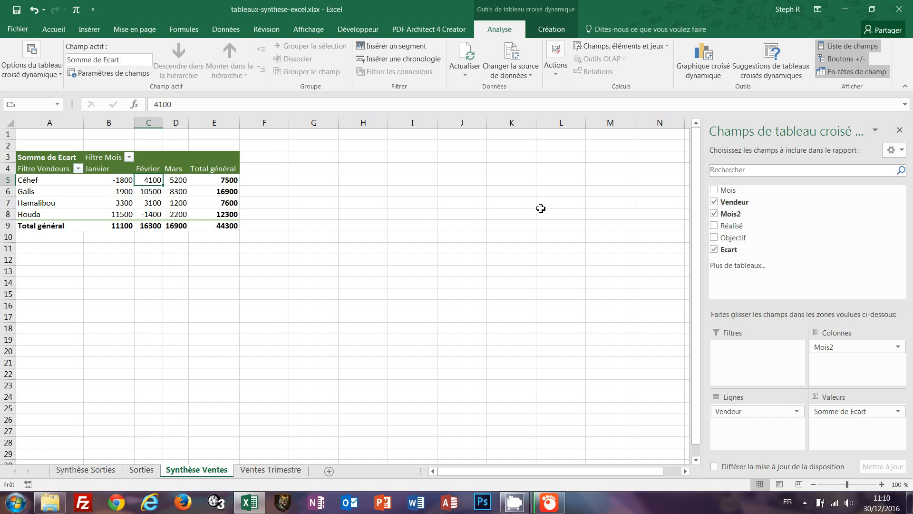
left_click(702, 65)
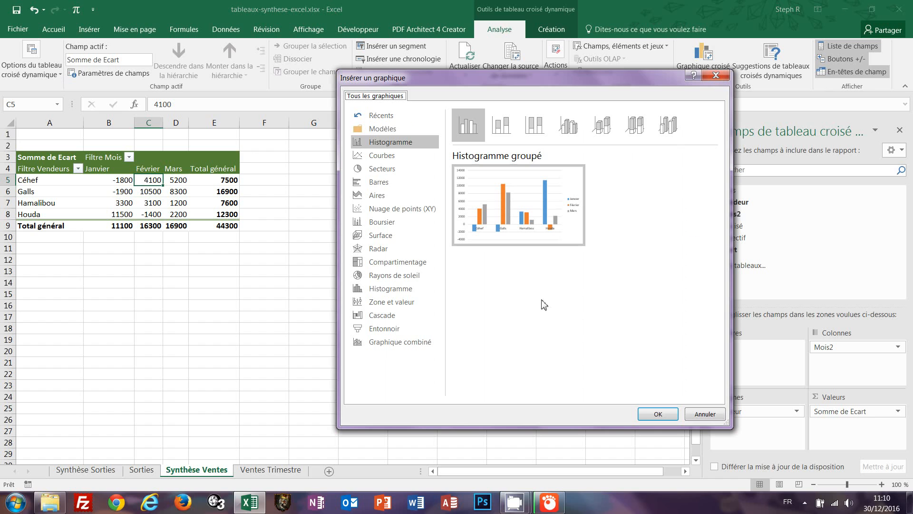
Insert a Histogramme groupé 3D pivot chart of Ecart by vendor and month.
left_click(381, 158)
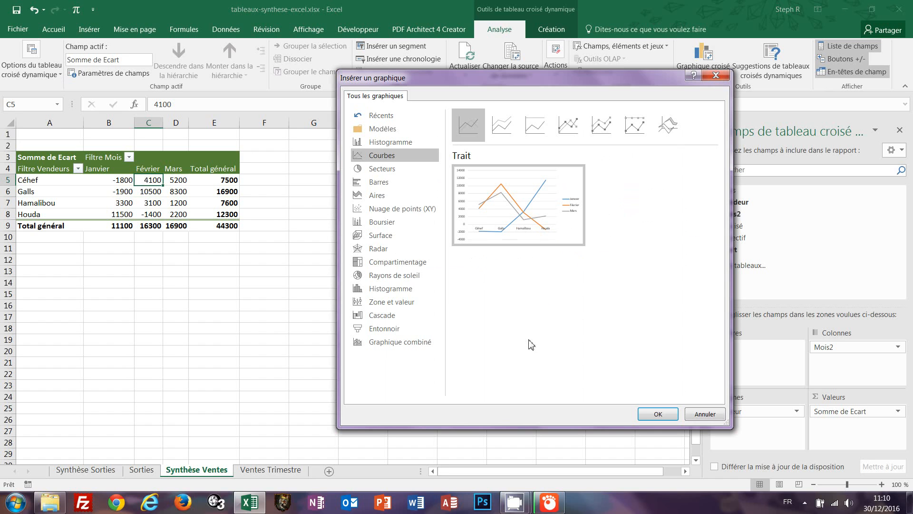
left_click(385, 169)
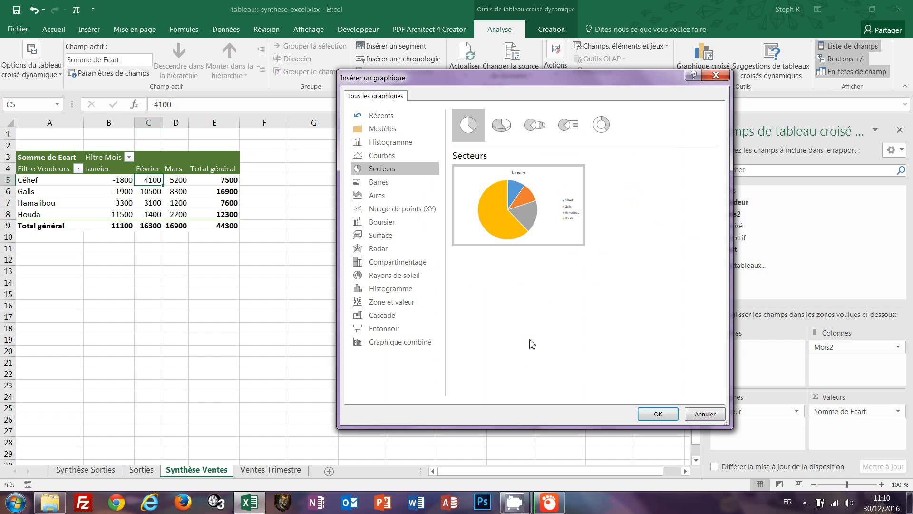
mouse_move(510, 235)
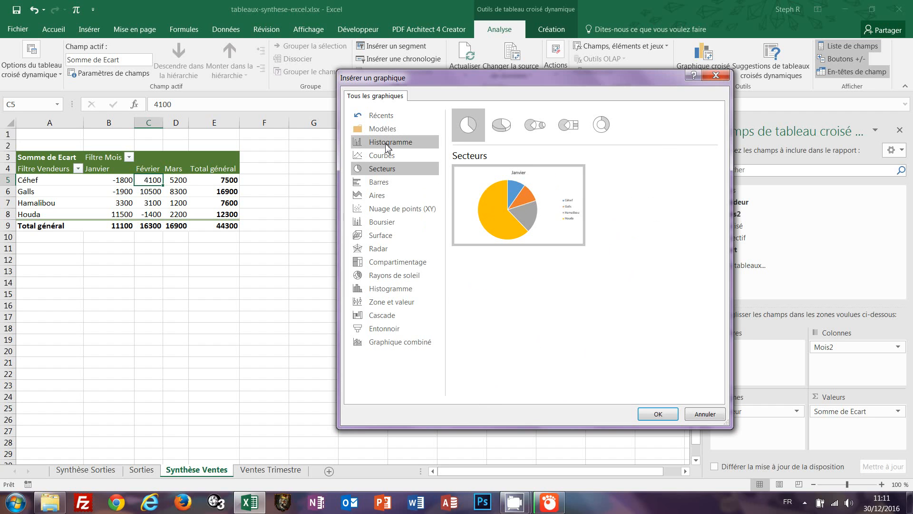
left_click(386, 144)
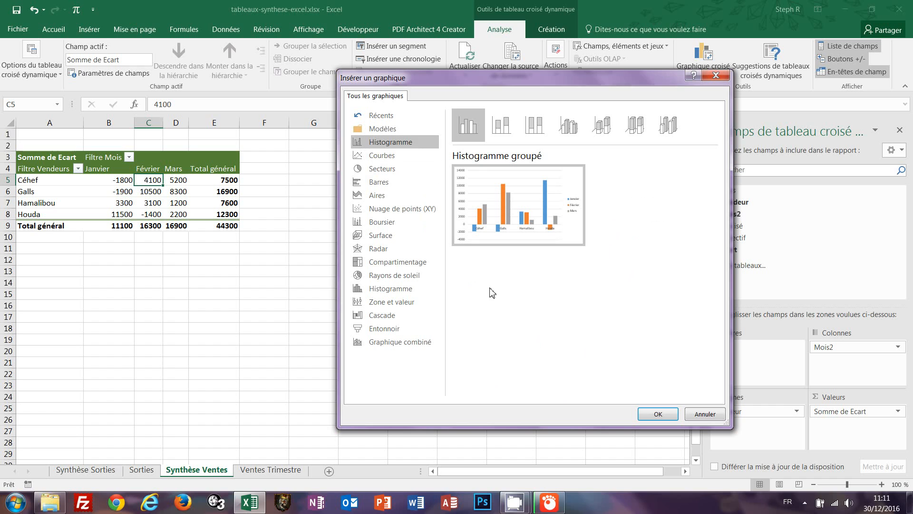
left_click(574, 134)
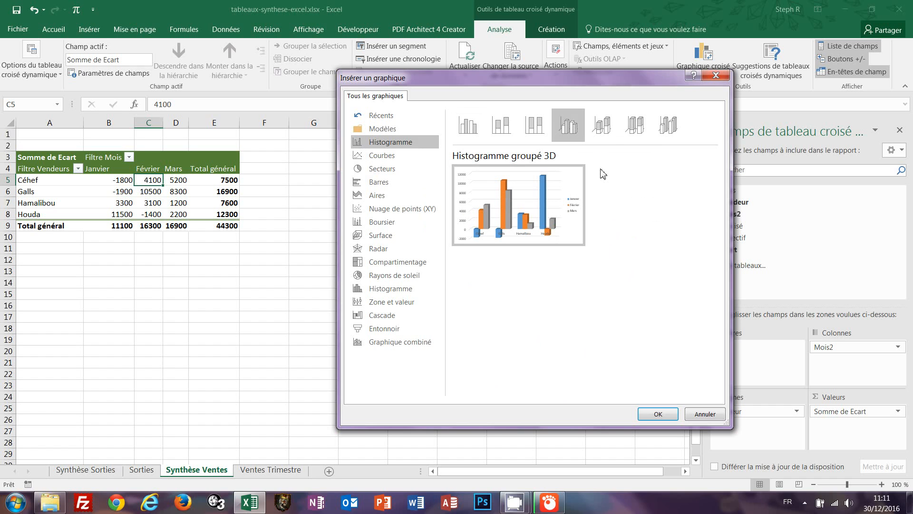
mouse_move(476, 234)
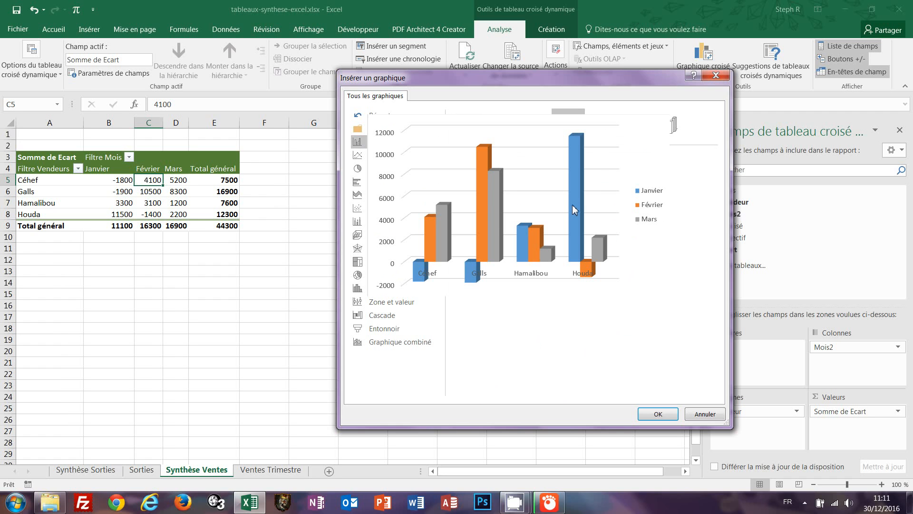
left_click(657, 414)
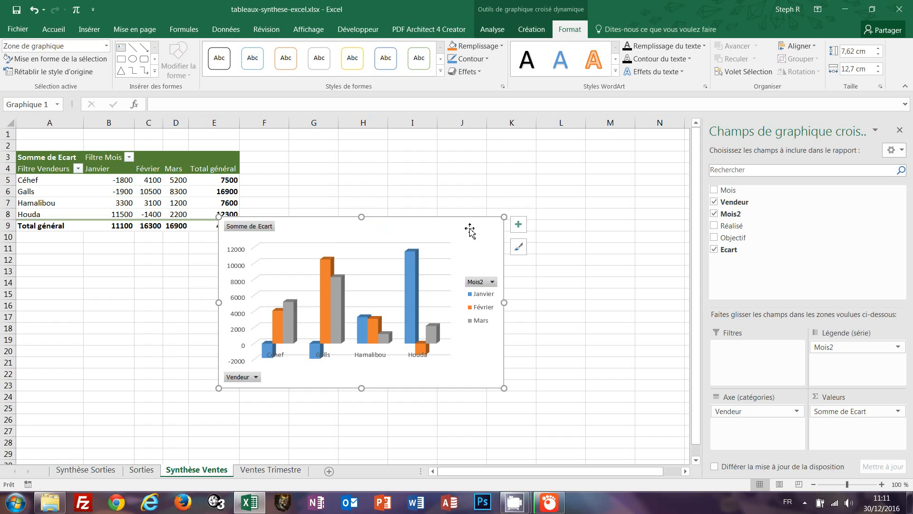
Move the chart below the pivot table and stretch it from 8,07 to 9,04 cm tall.
left_click_drag(469, 230, 385, 233)
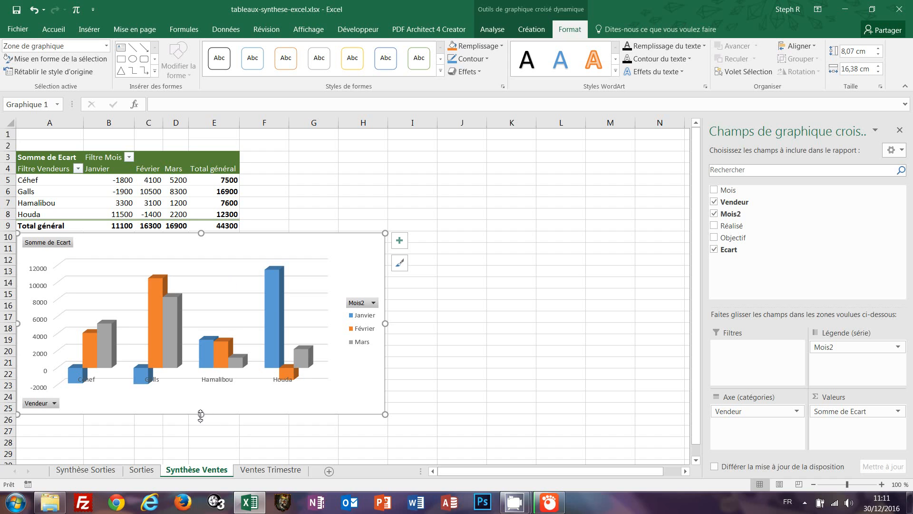
left_click_drag(201, 414, 202, 436)
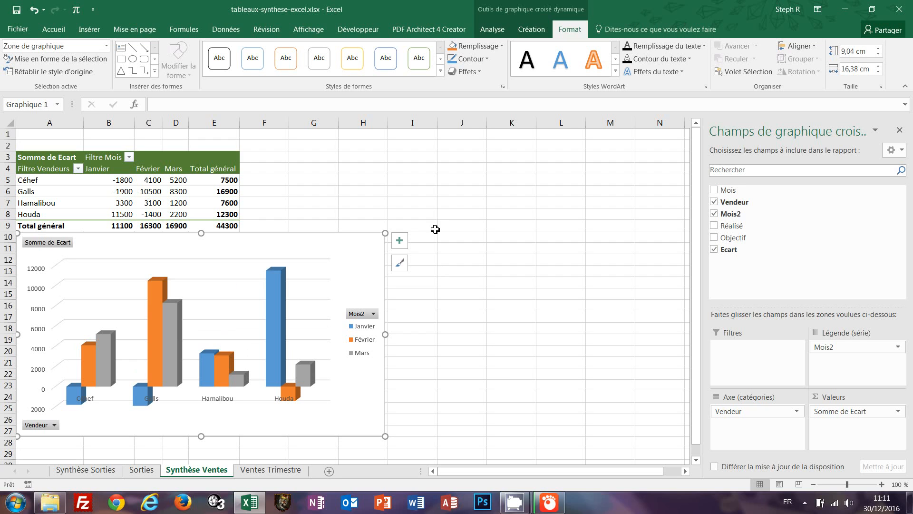
Apply the dark, black-background chart style from the Styles du graphique gallery.
left_click(532, 29)
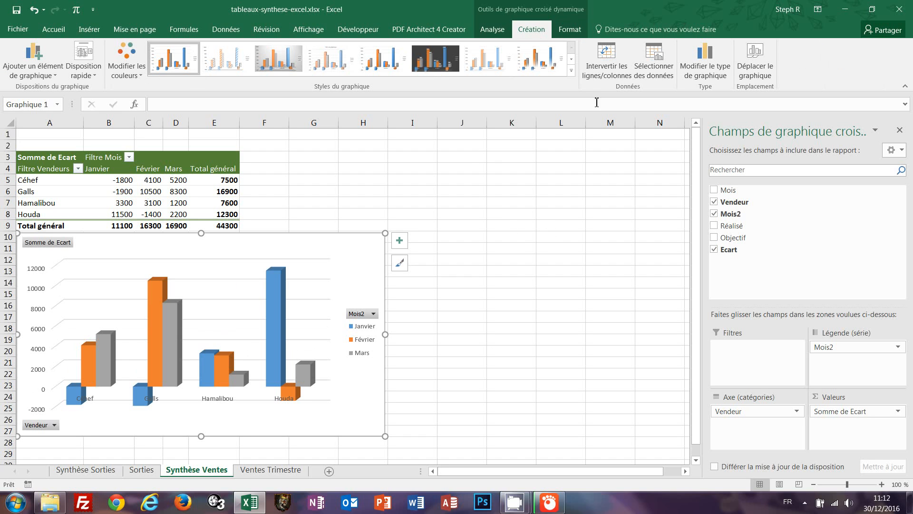
left_click(571, 59)
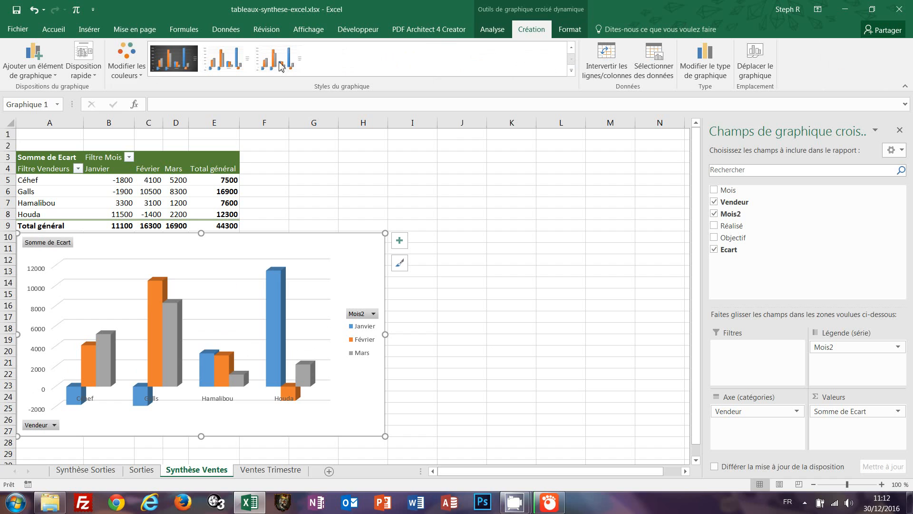
left_click(172, 66)
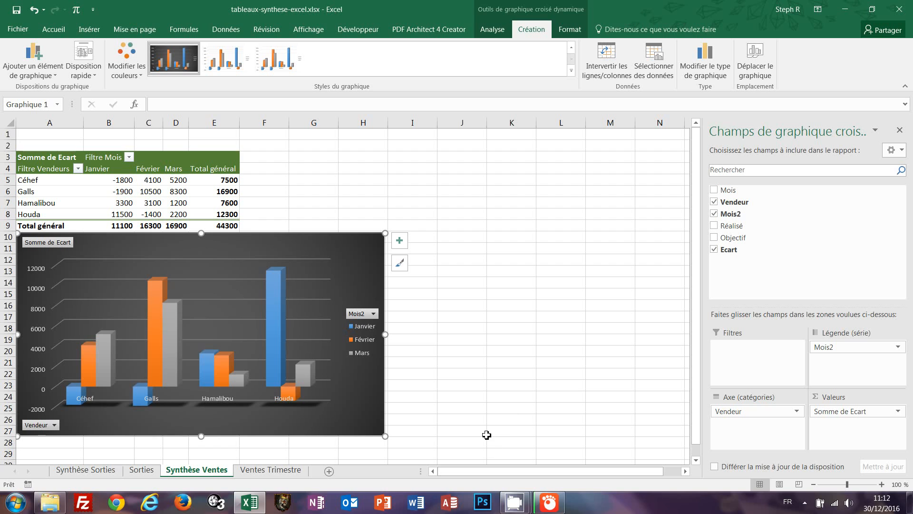
Filter out Janvier and the vendors Céhef and Hamalibou, leaving Galls and Houda.
left_click(374, 314)
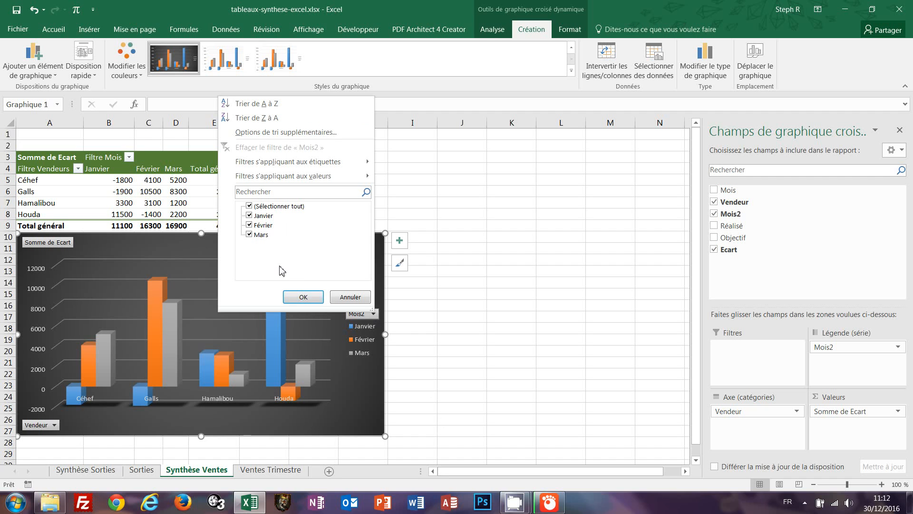
left_click(250, 216)
left_click(303, 297)
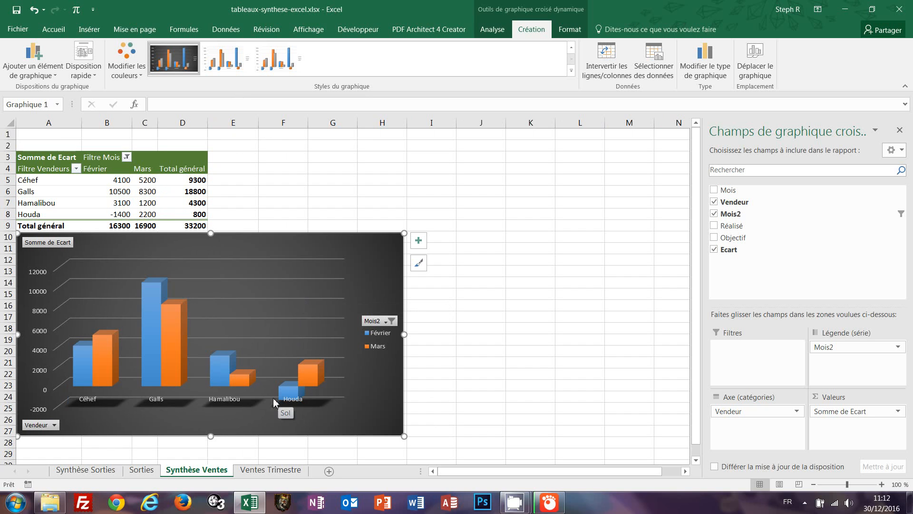
left_click(55, 427)
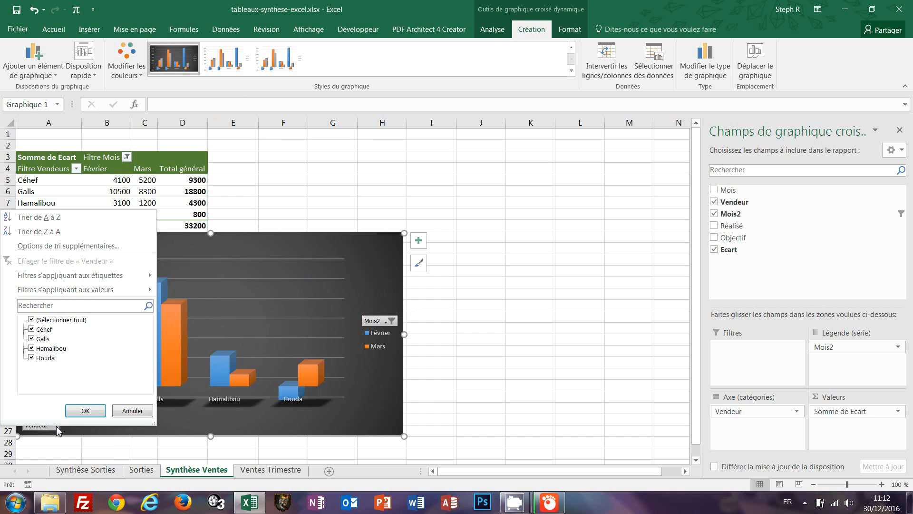
left_click(31, 329)
left_click(32, 348)
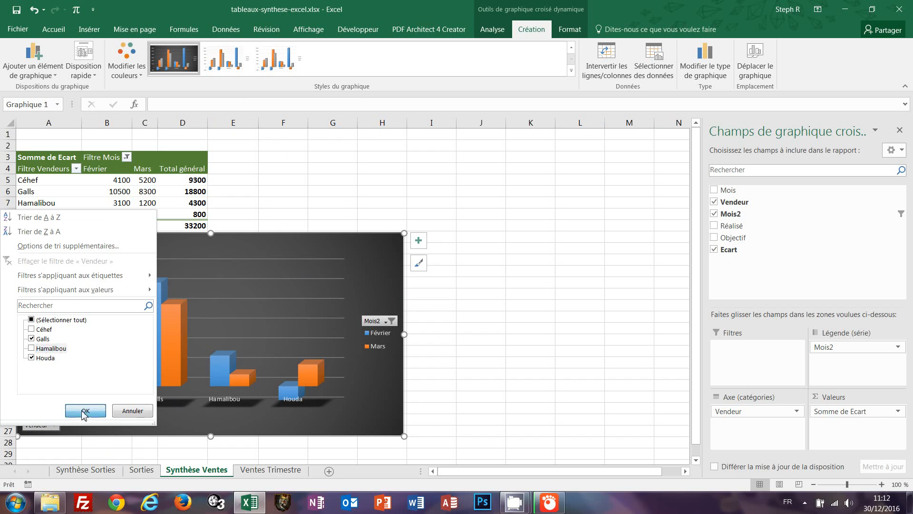
left_click(85, 411)
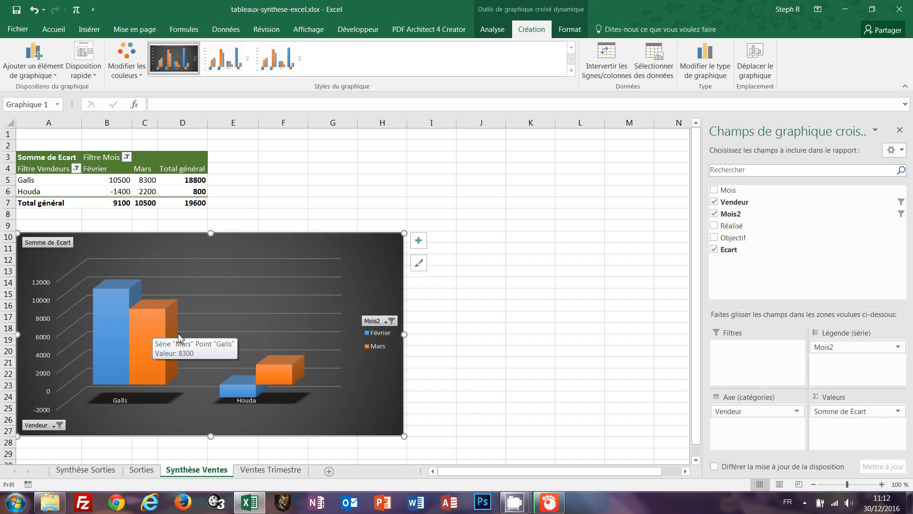
Re-include Janvier in Filtre Mois so three months show, totalling 29200.
left_click(126, 158)
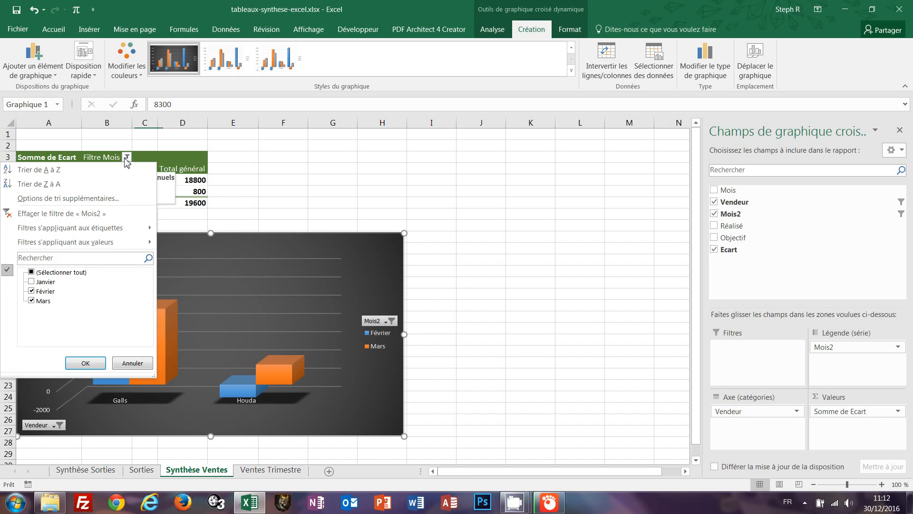
left_click(32, 282)
left_click(85, 363)
left_click(146, 180)
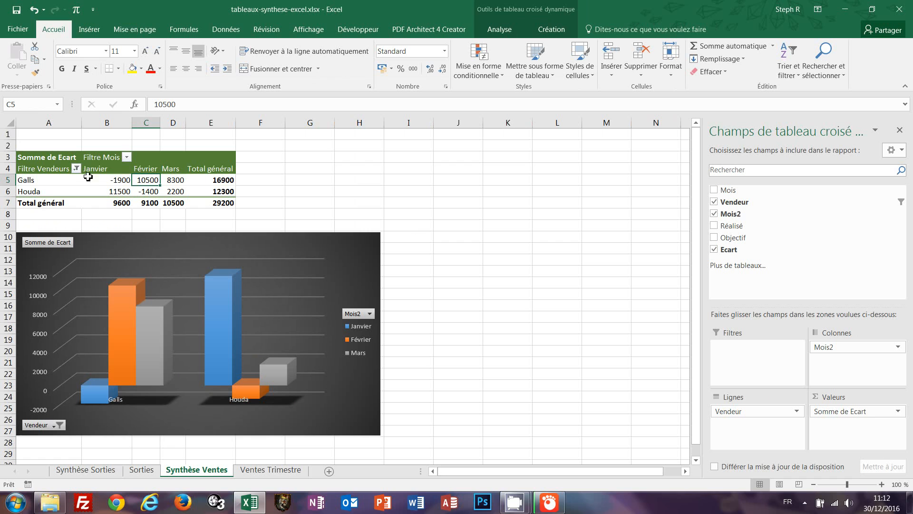
Re-include Céhef and Hamalibou in the Vendeurs filter so all four vendors show, total 44300.
left_click(76, 169)
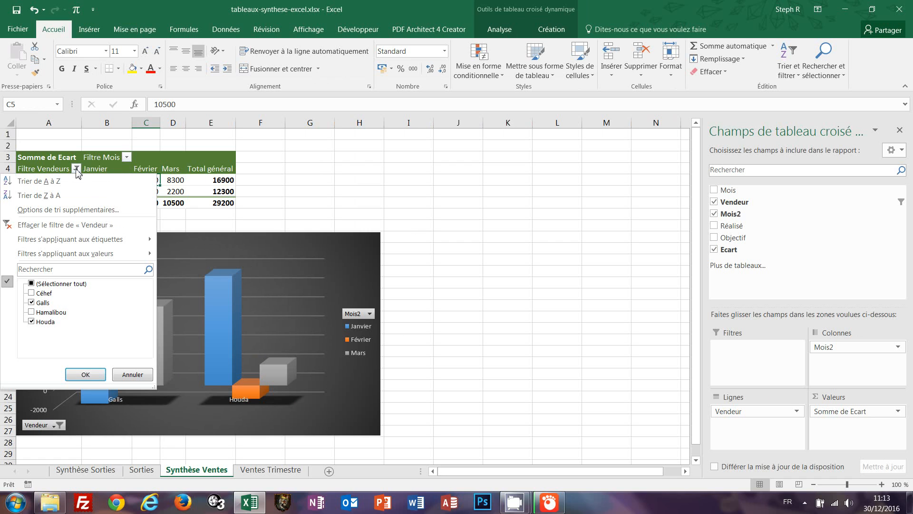
left_click(32, 293)
left_click(32, 312)
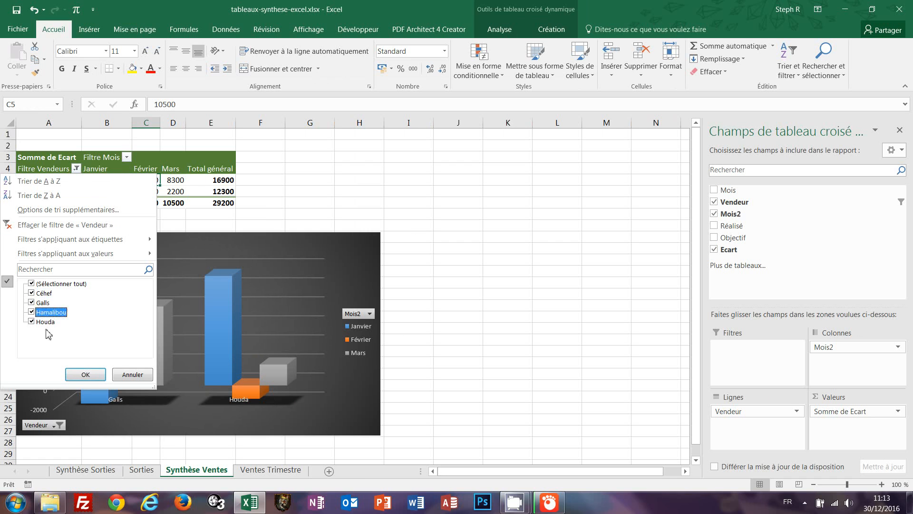
left_click(81, 374)
left_click(506, 205)
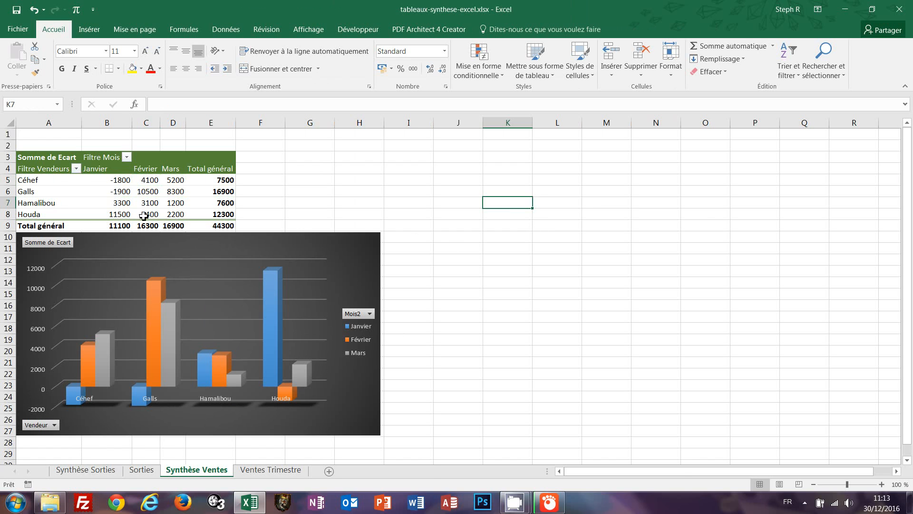
left_click(157, 190)
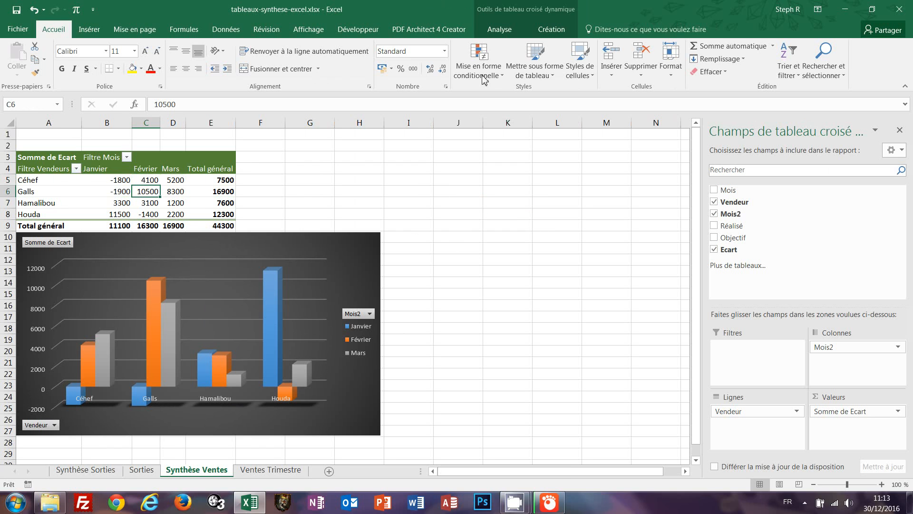
Insert Mois and Vendeur slicers for the pivot table, placing the Vendeur slicer over columns J–L.
left_click(500, 29)
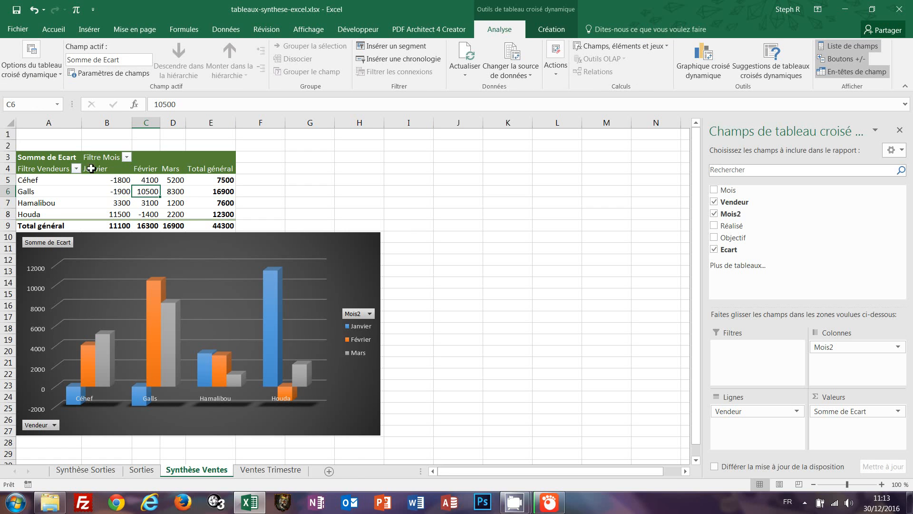
left_click(408, 46)
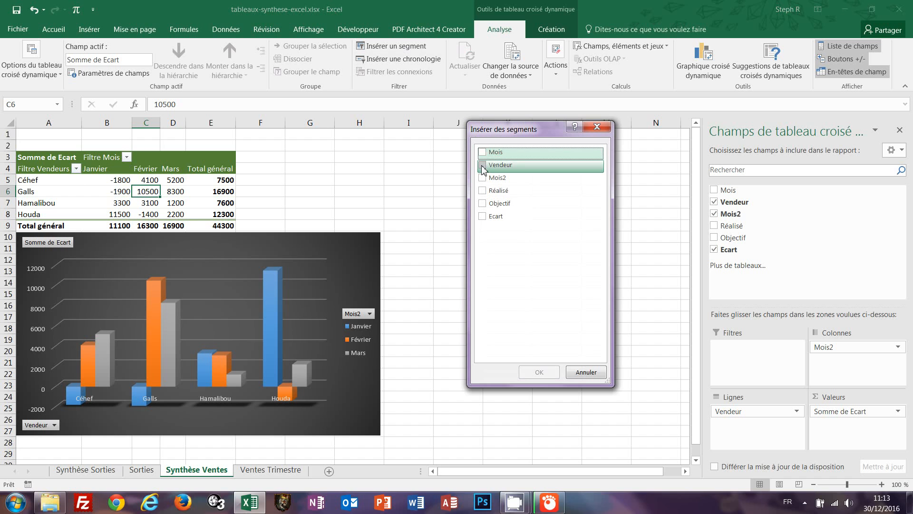
left_click(482, 165)
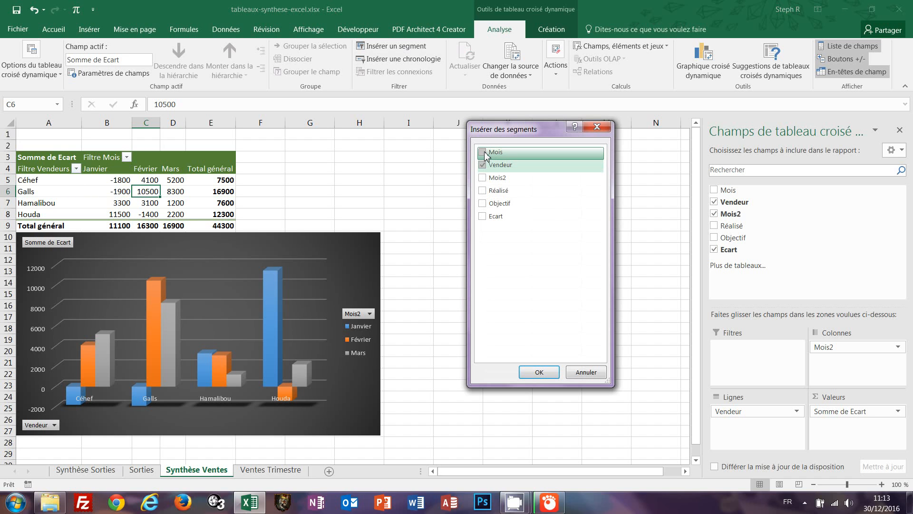
left_click(482, 152)
left_click(538, 372)
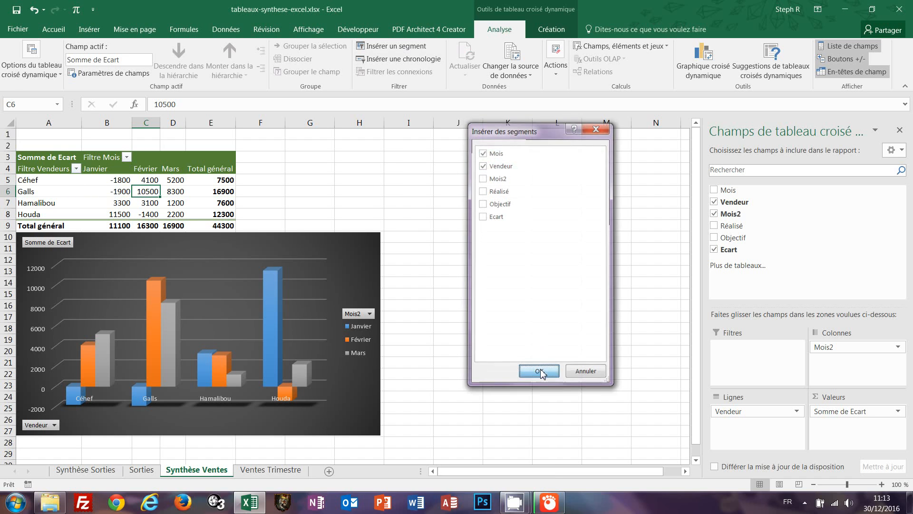
left_click_drag(381, 238, 527, 191)
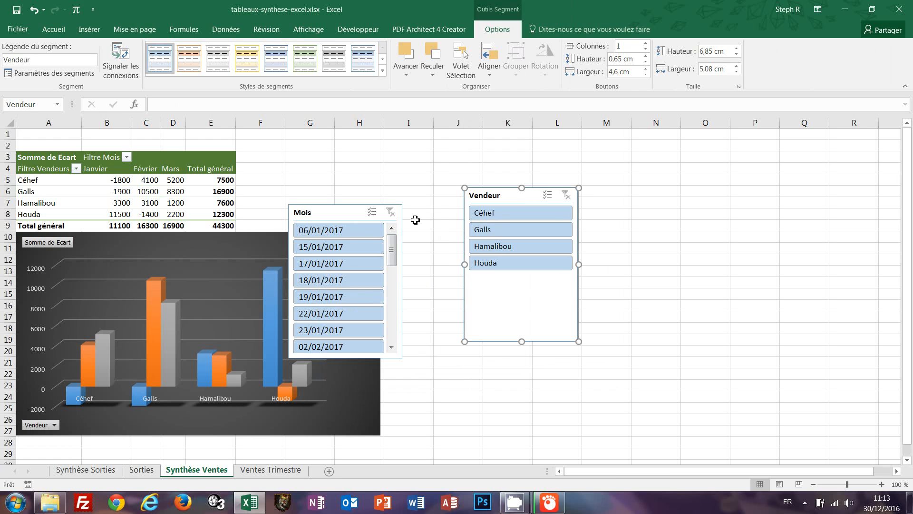
Delete the Mois slicer and then the Vendeur slicer from the sheet.
right_click(337, 212)
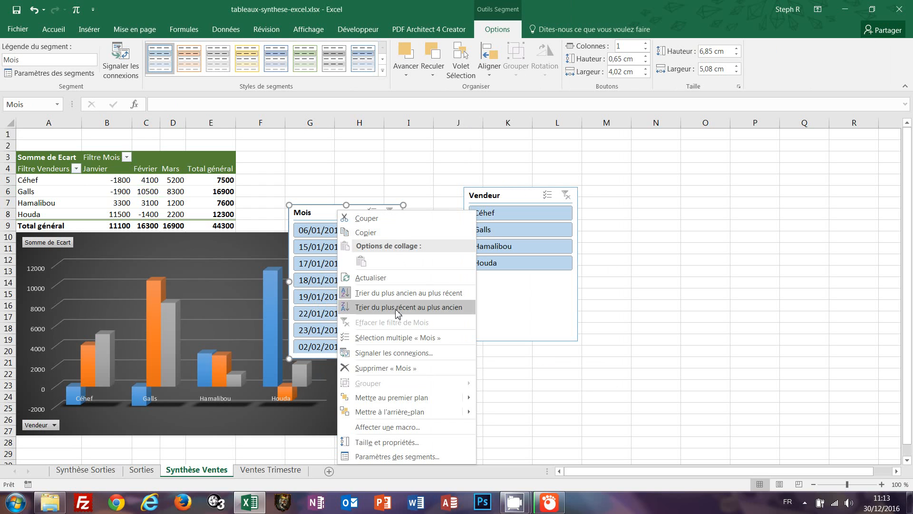
left_click(386, 368)
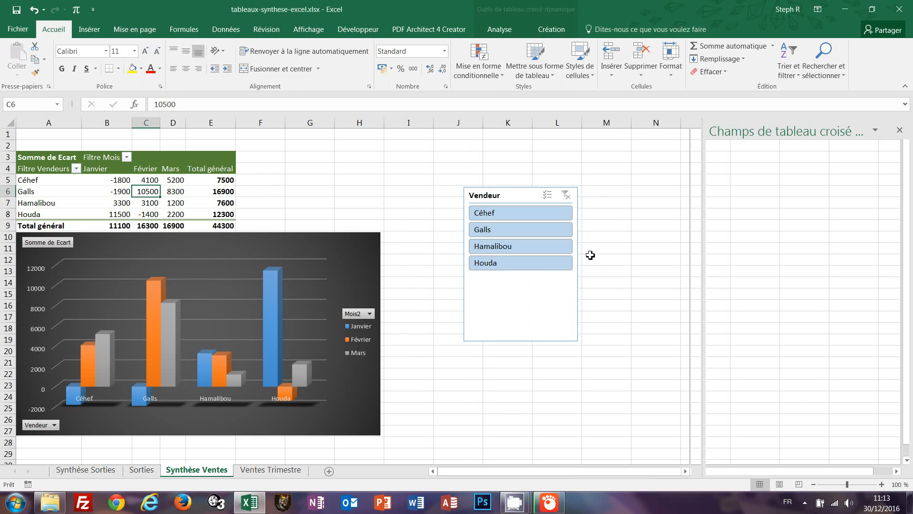
right_click(513, 193)
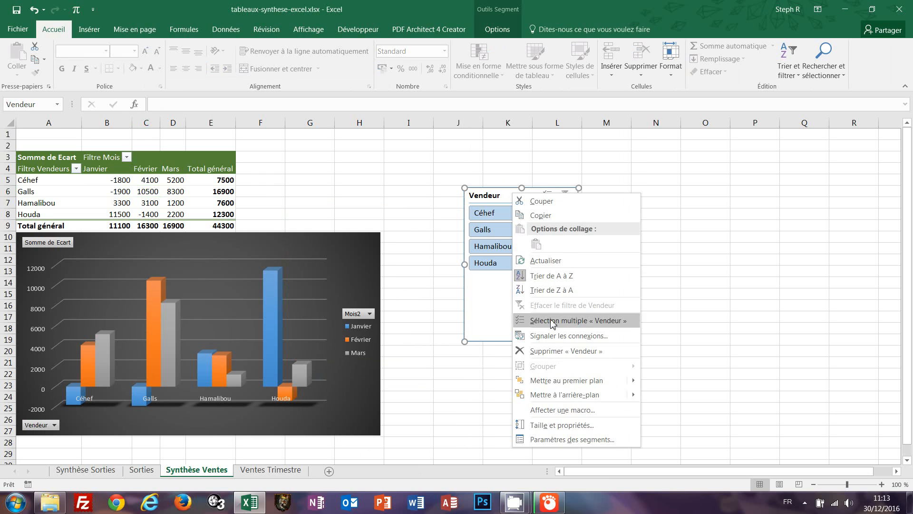
left_click(549, 352)
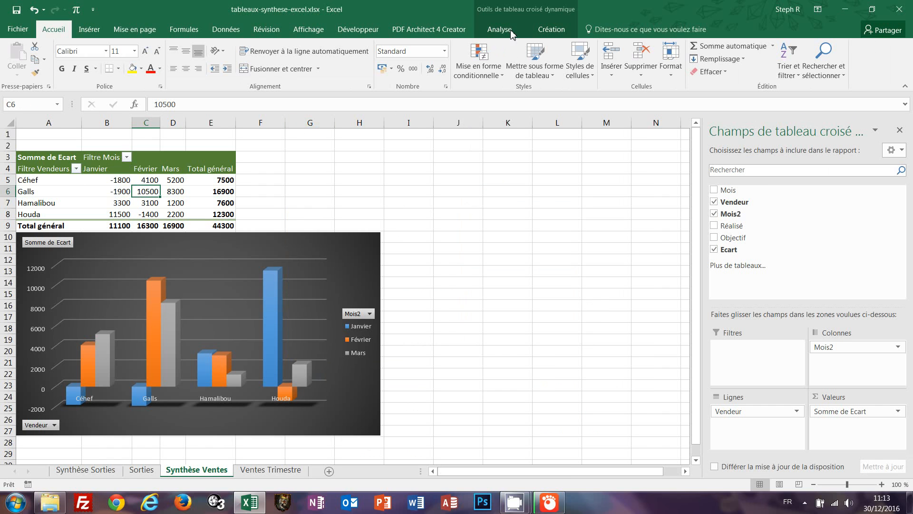
left_click(499, 30)
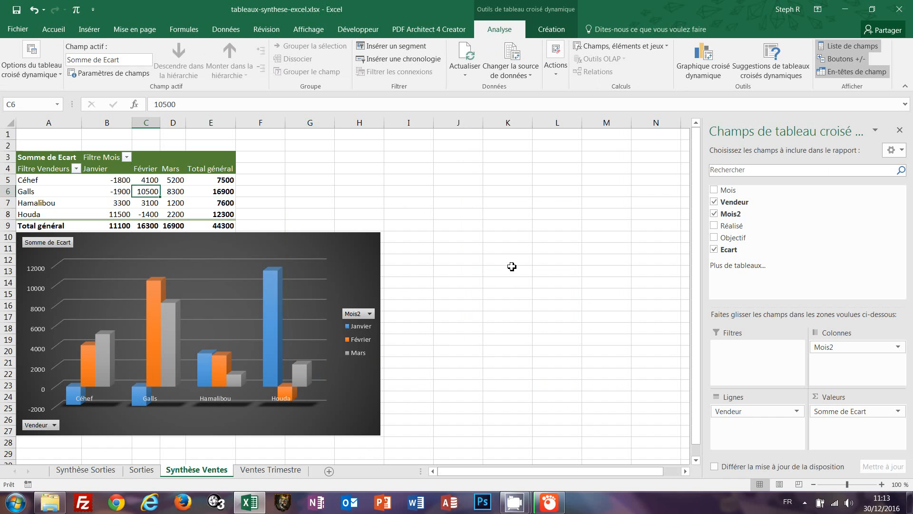
Insert a Mois timeline for the pivot and position it near G2:J9.
left_click(407, 60)
left_click_drag(450, 248, 444, 164)
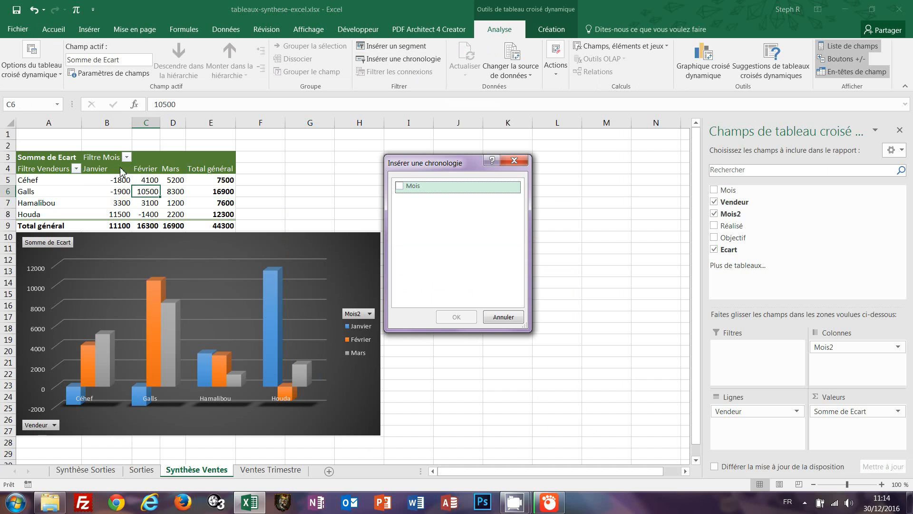
left_click(399, 186)
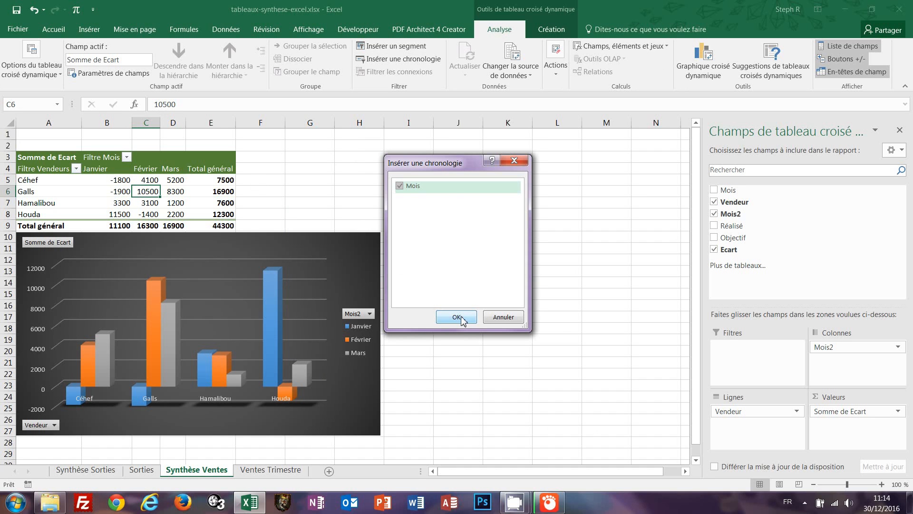
left_click(456, 318)
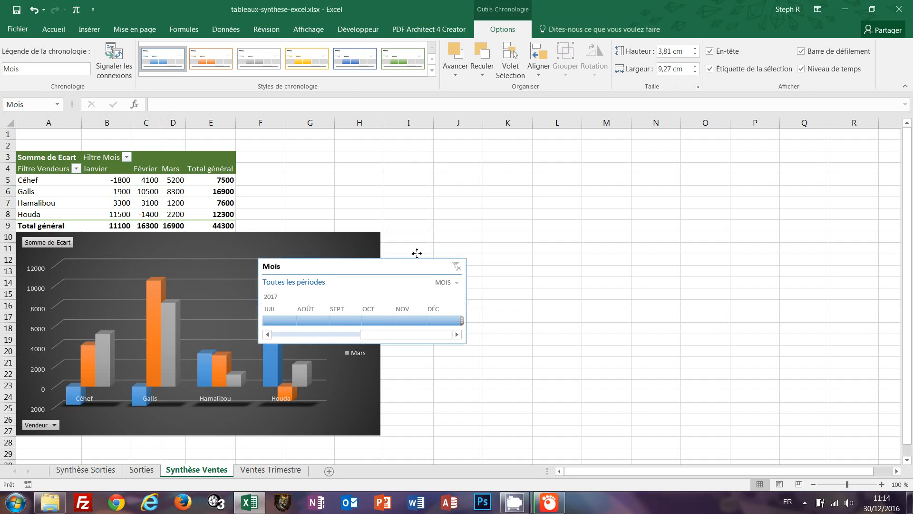
left_click_drag(416, 253, 446, 150)
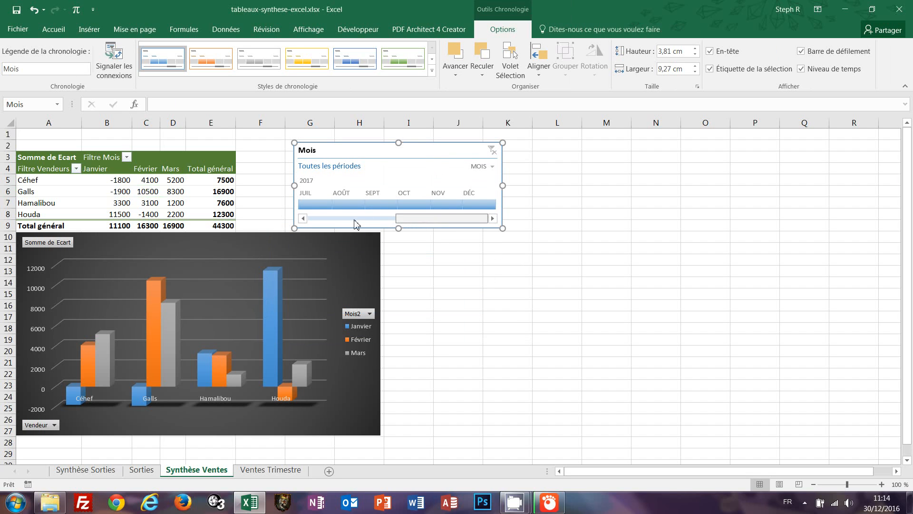
Set the timeline to January–February 2017, bringing the grand total to 27400.
left_click(318, 219)
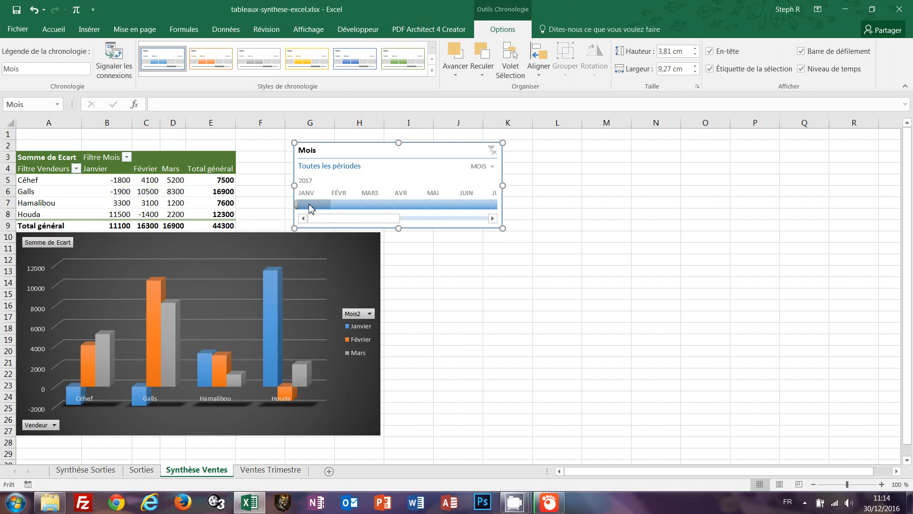
left_click(309, 205)
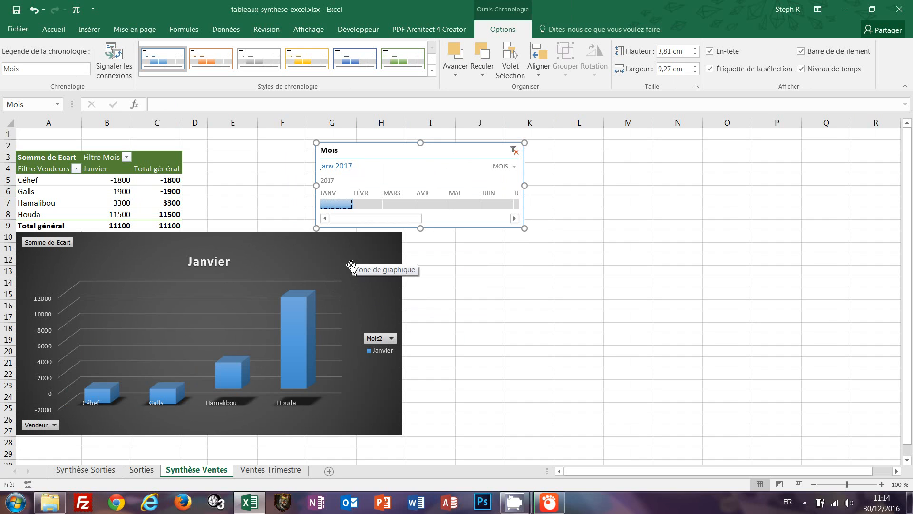
left_click(366, 208, "shift")
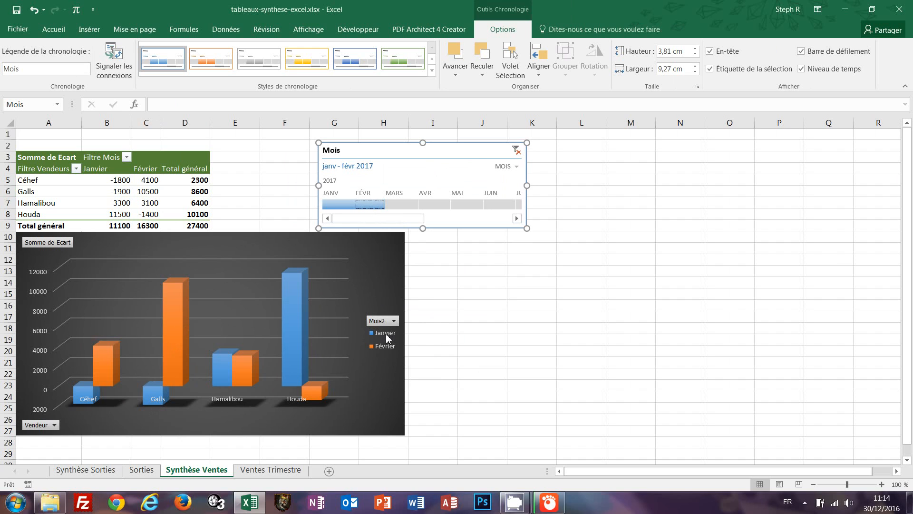
Select the pivot chart, then bring up the Mois timeline's context menu.
mouse_move(293, 301)
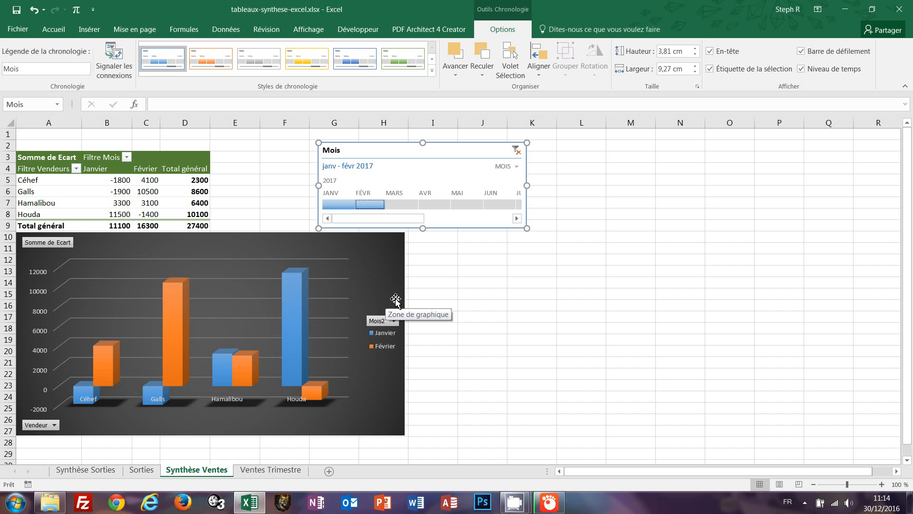
left_click(383, 276)
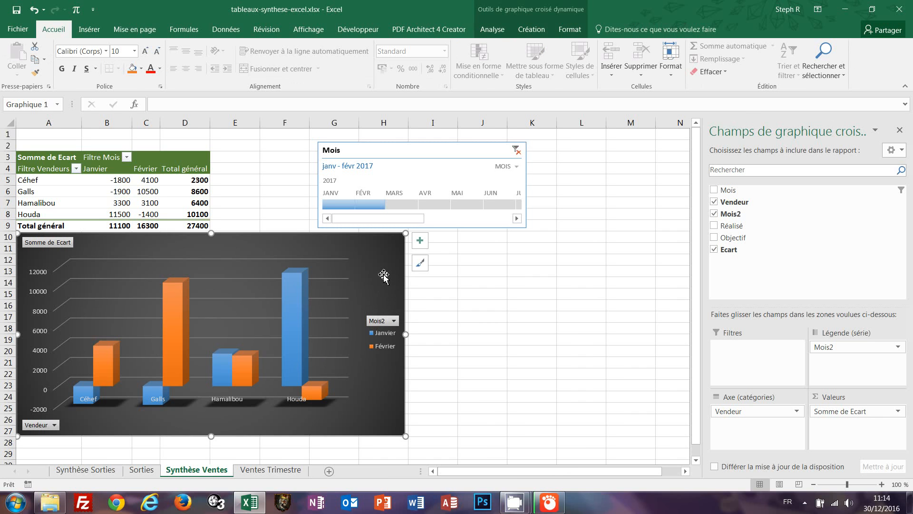
right_click(451, 152)
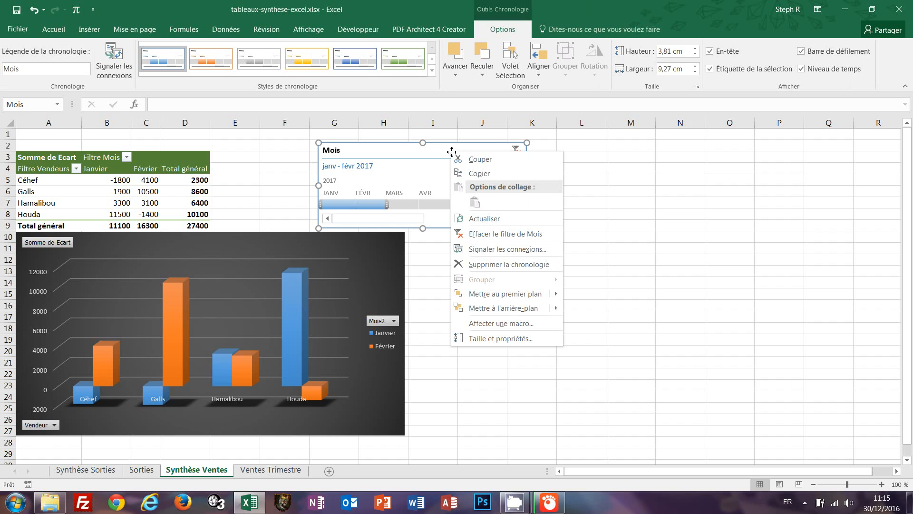
left_click(483, 264)
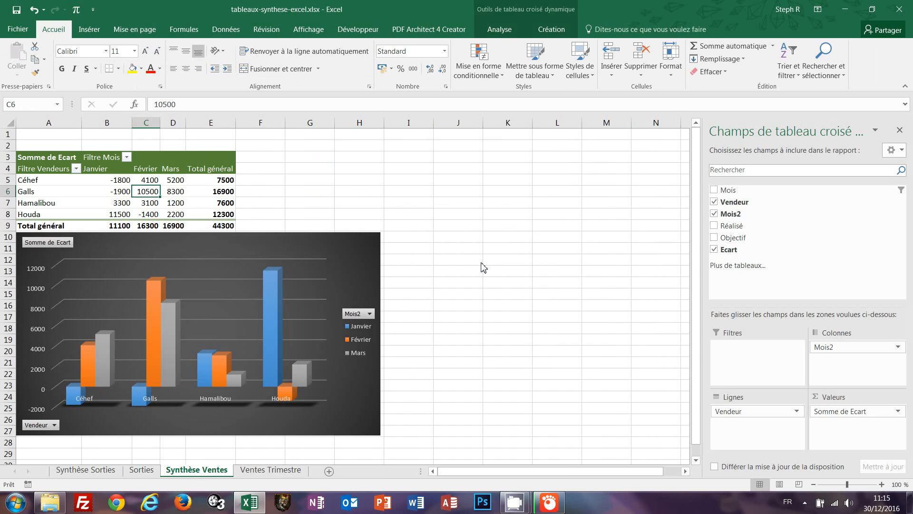
left_click(363, 193)
left_click(144, 191)
left_click(899, 412)
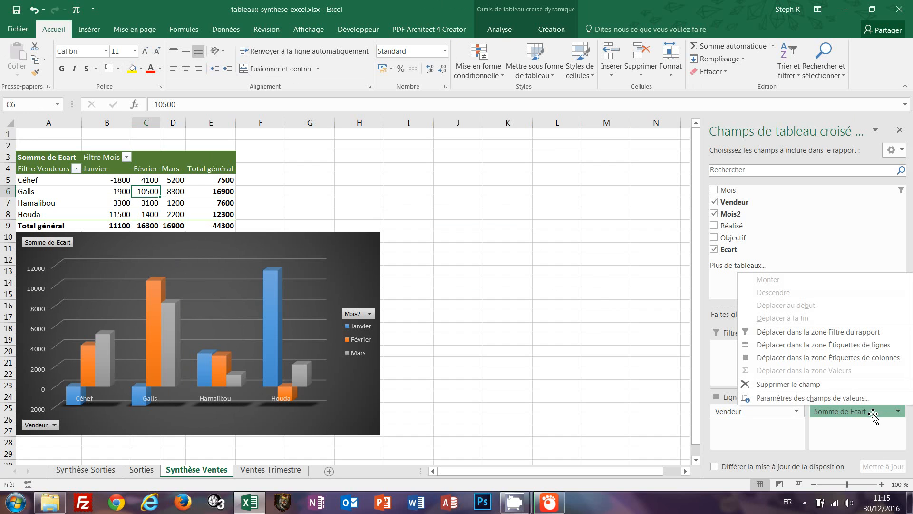
left_click(779, 399)
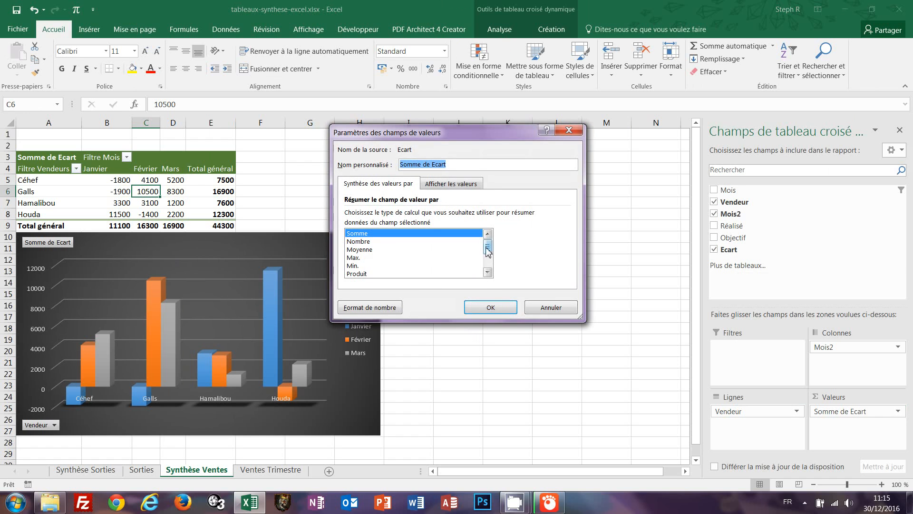
mouse_move(487, 246)
left_mouse_down()
mouse_move(491, 268)
mouse_move(495, 244)
left_mouse_up()
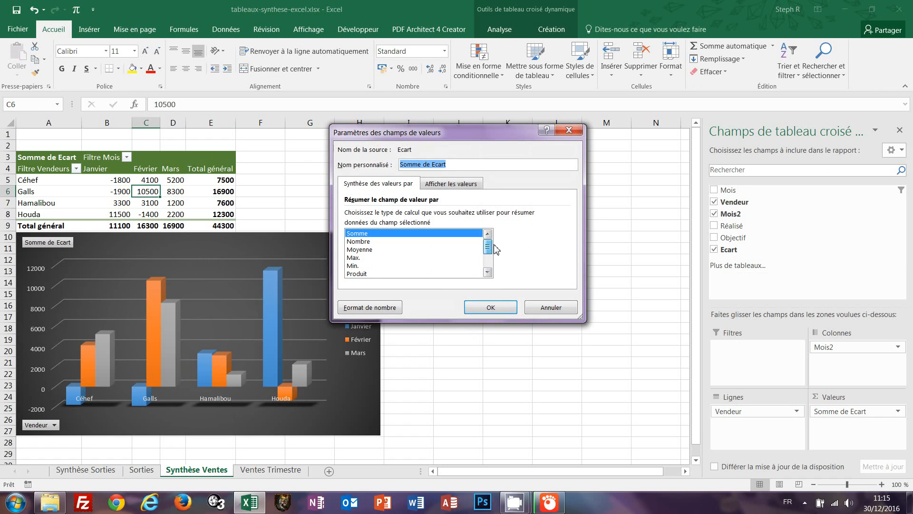
left_click(363, 250)
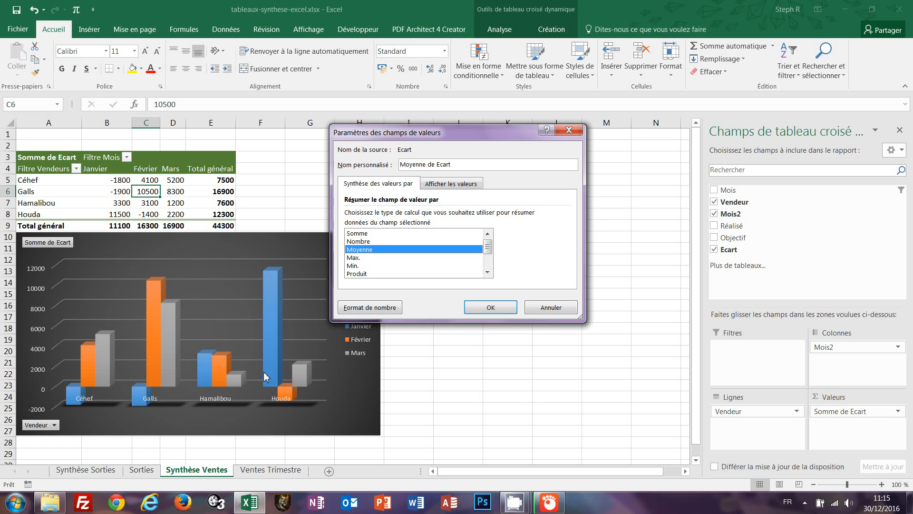
left_click(490, 308)
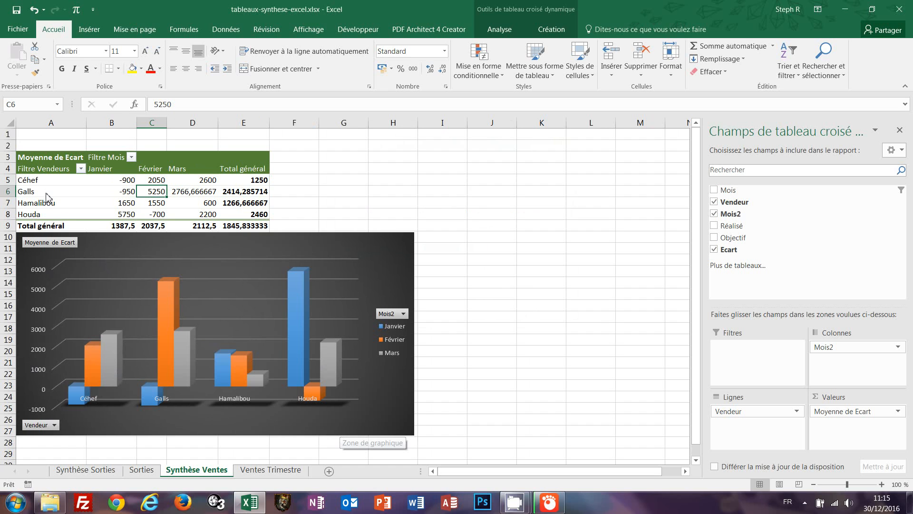
right_click(155, 192)
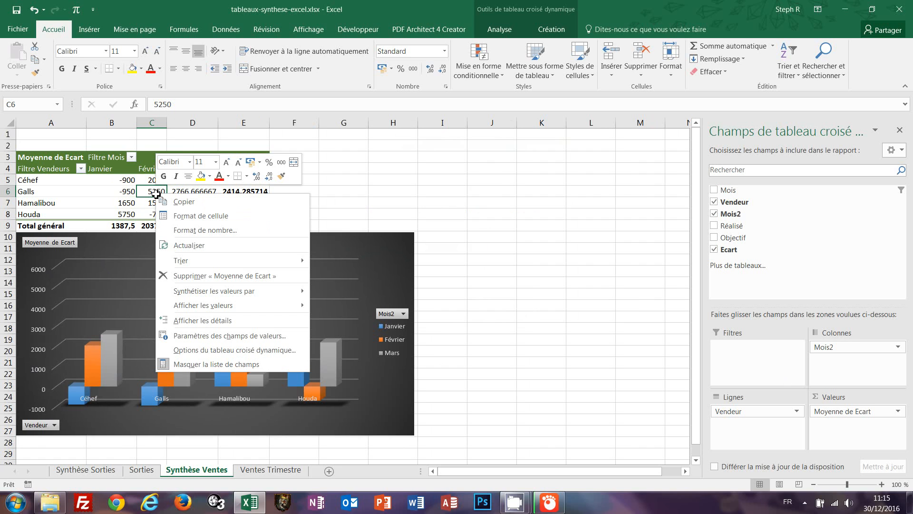
mouse_move(225, 292)
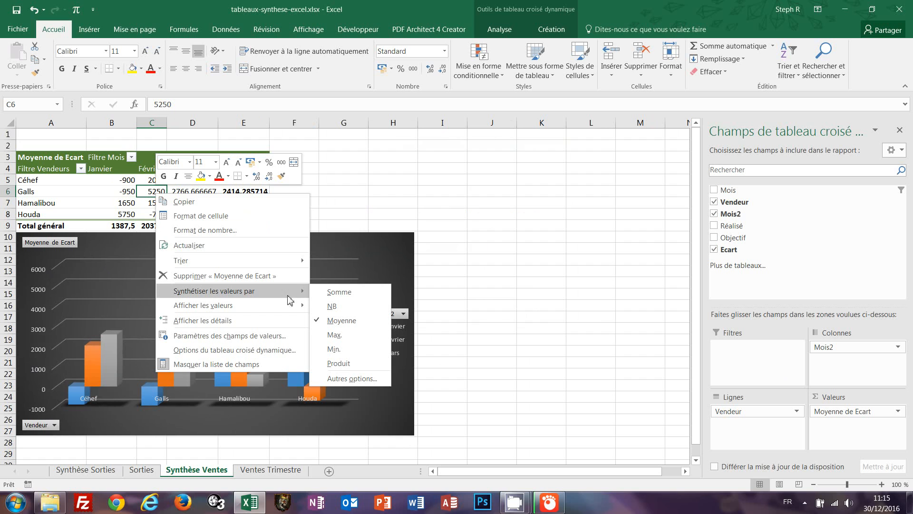
left_click(349, 294)
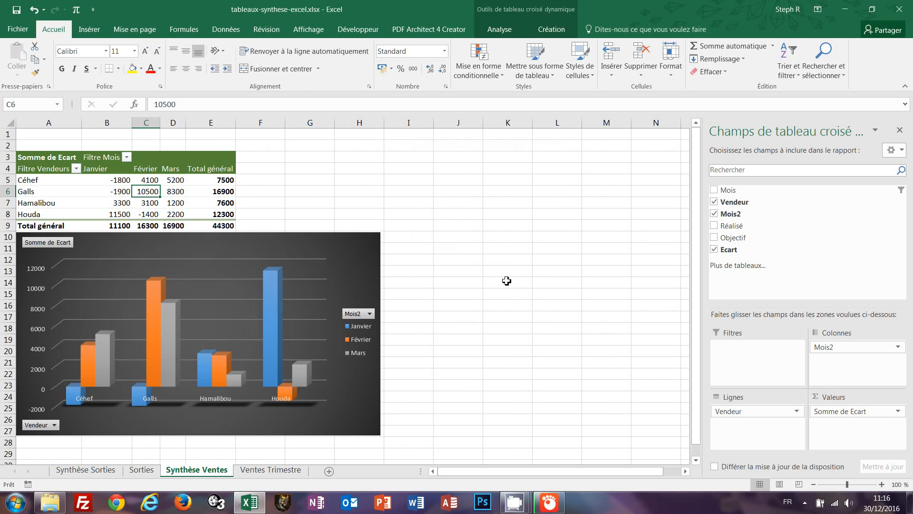
Delete the 3D pivot chart, leaving only the pivot table with its 44300 total.
left_click(411, 193)
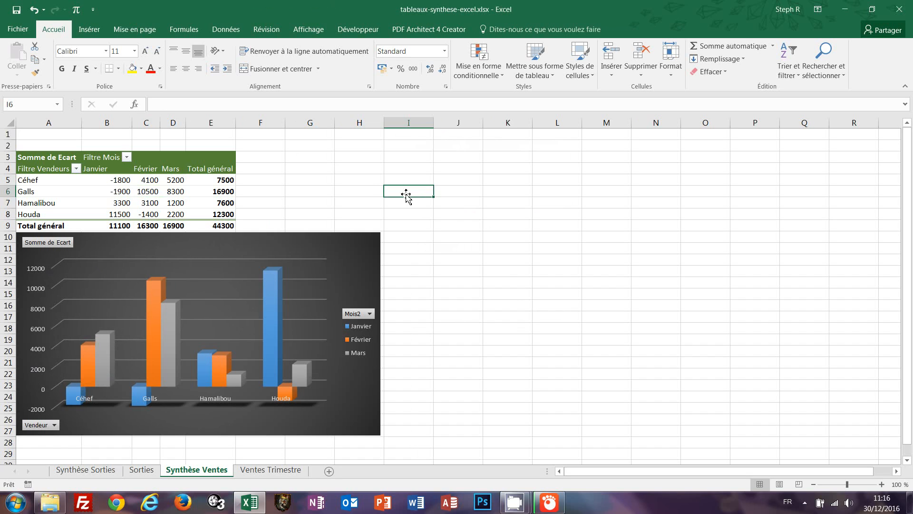
left_click(338, 188)
left_click(370, 251)
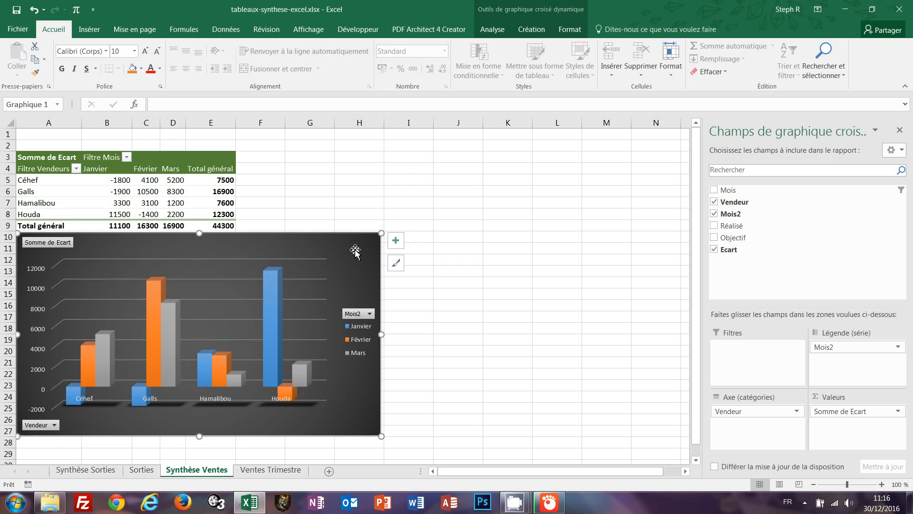
key("Delete")
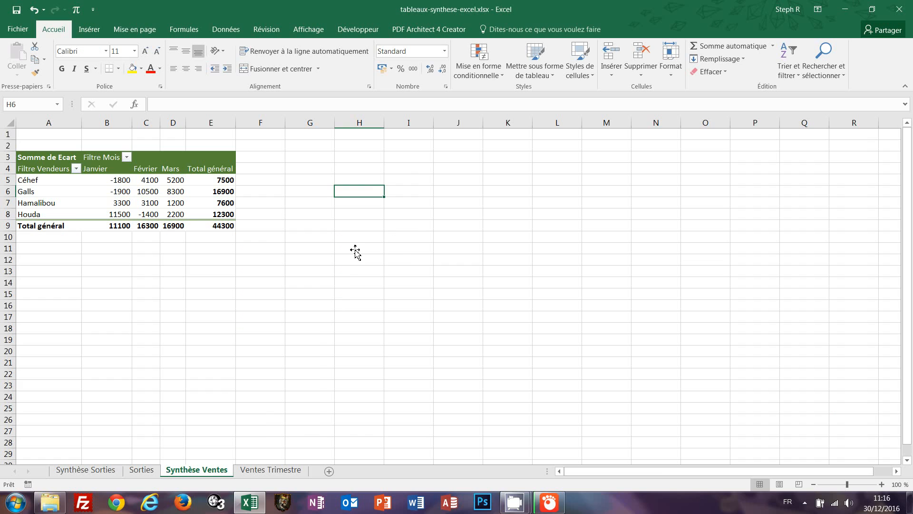
left_click(123, 193)
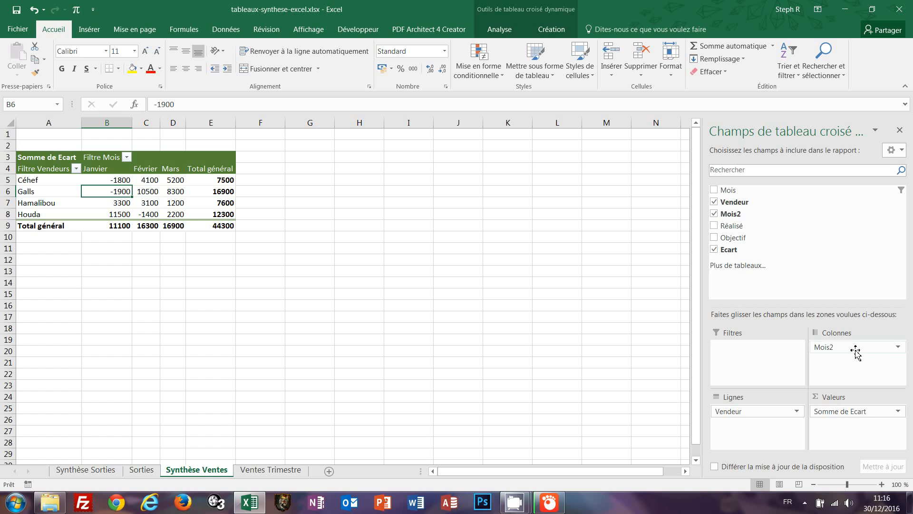
left_click_drag(855, 351, 746, 454)
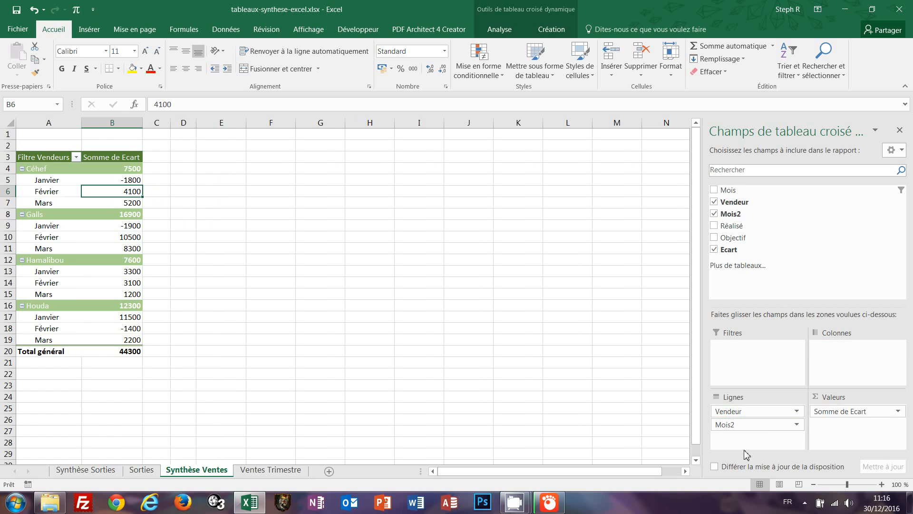
left_click(753, 414)
left_click(748, 412)
left_click_drag(748, 412, 828, 368)
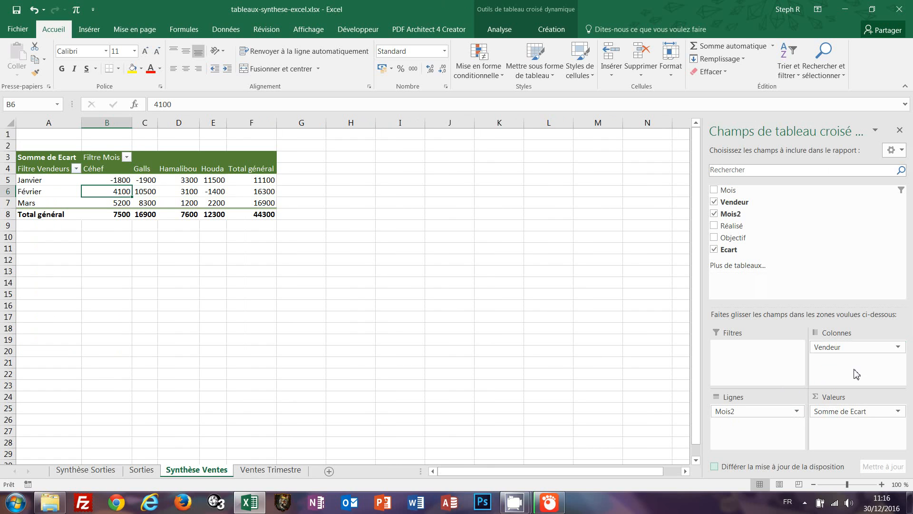
left_click(899, 347)
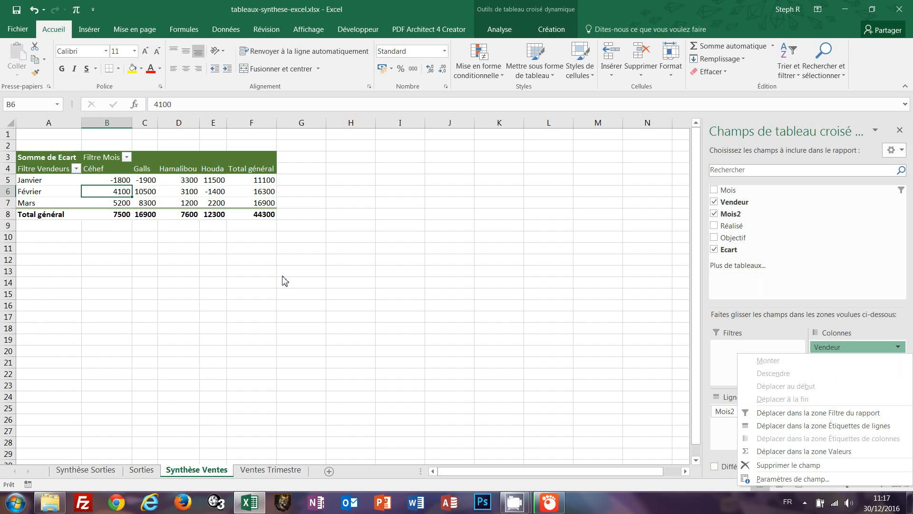
left_click(241, 293)
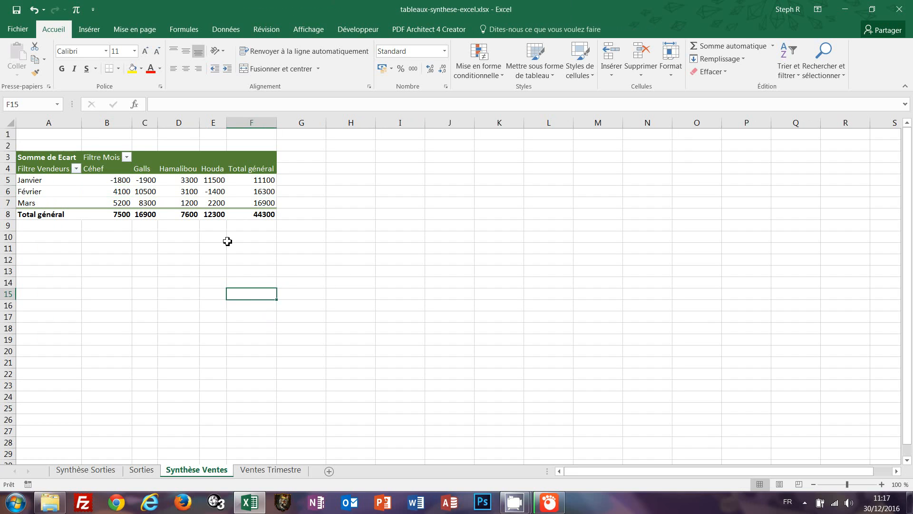
left_click(189, 190)
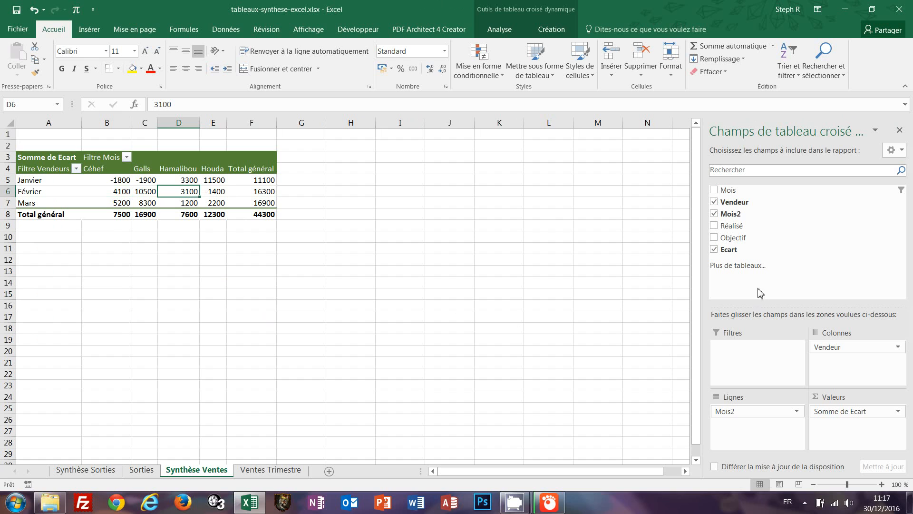
Add the daily Mois field to the pivot rows and remove the Mois3 row field.
left_click(714, 190)
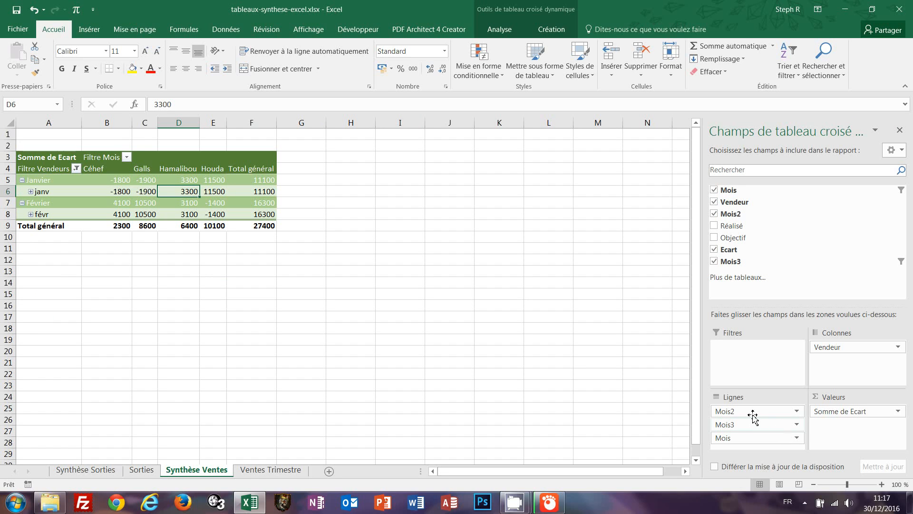
left_click(579, 375)
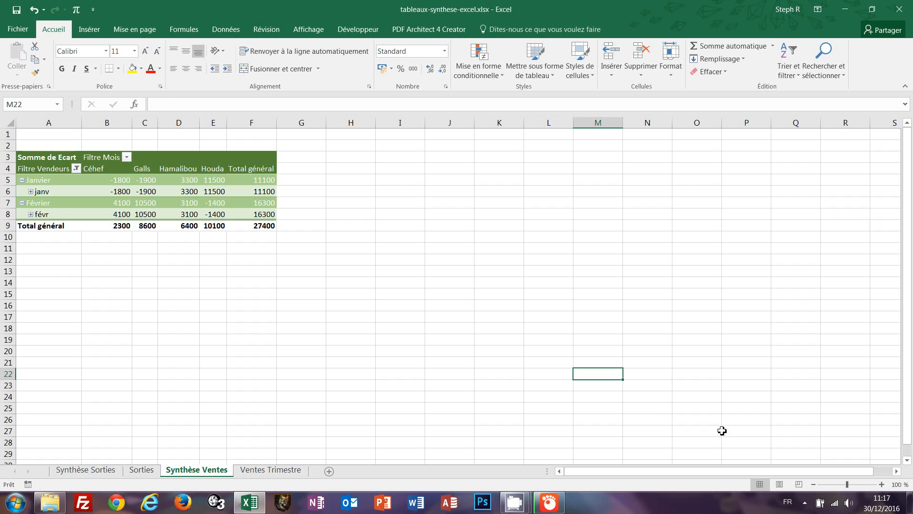
left_click(186, 193)
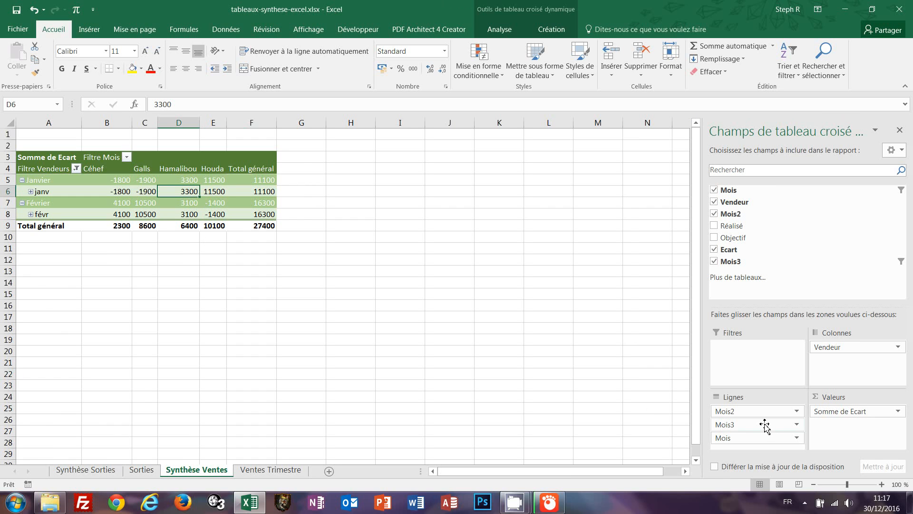
left_click(798, 424)
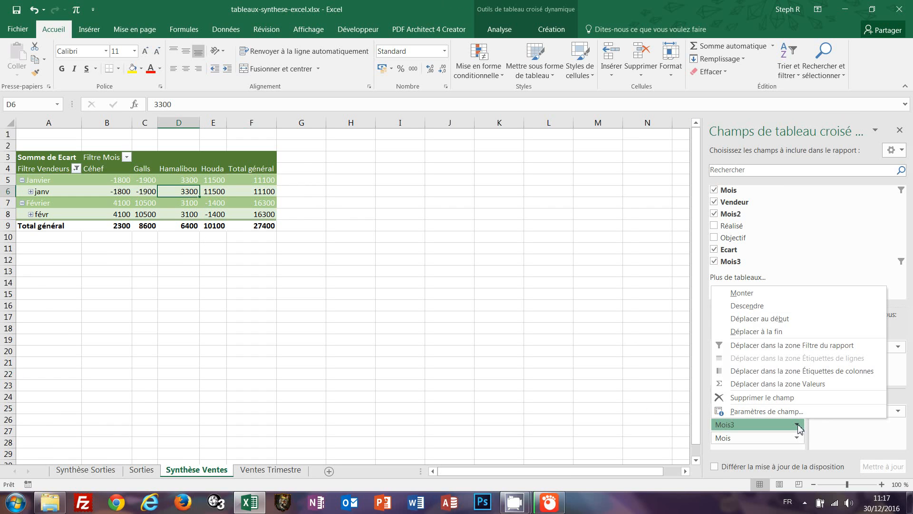
left_click(779, 400)
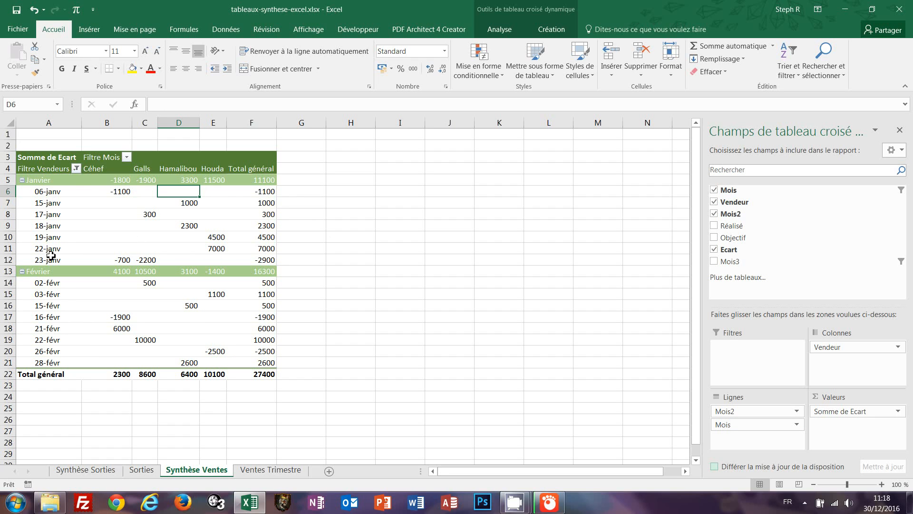
left_click(77, 168)
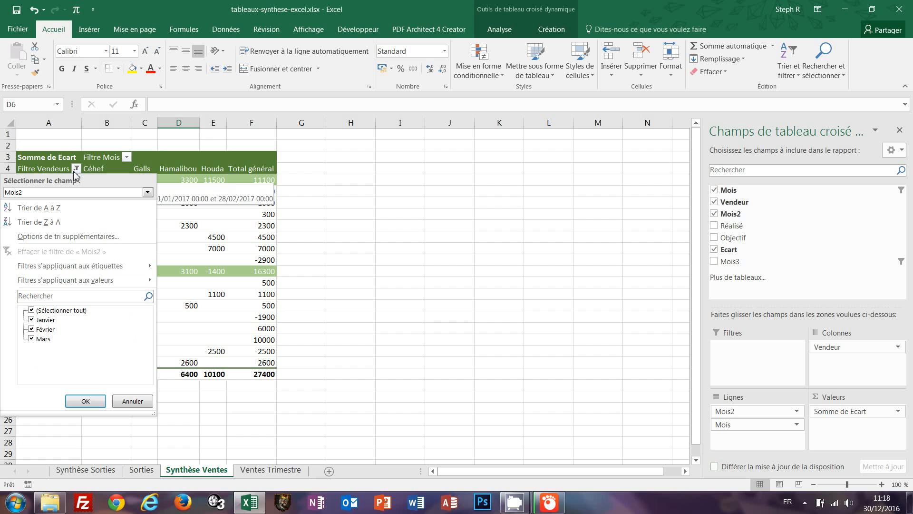
left_click(398, 314)
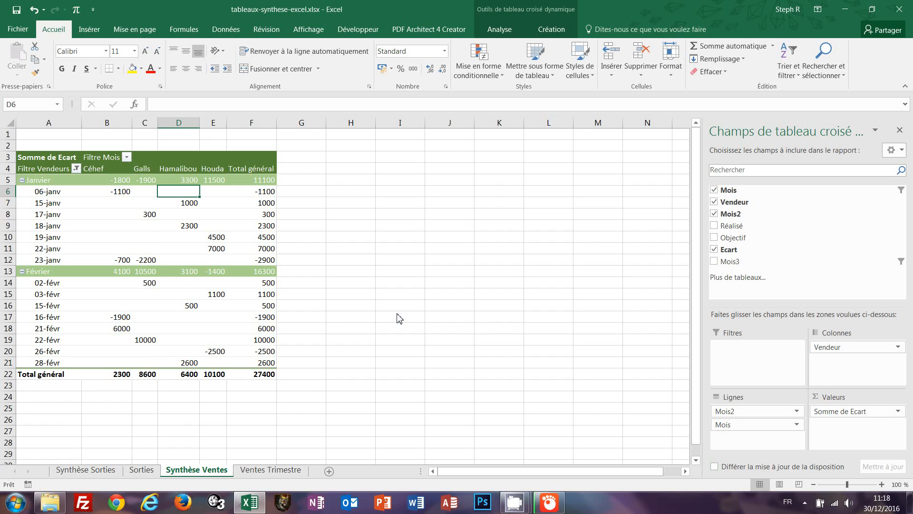
left_click(127, 157)
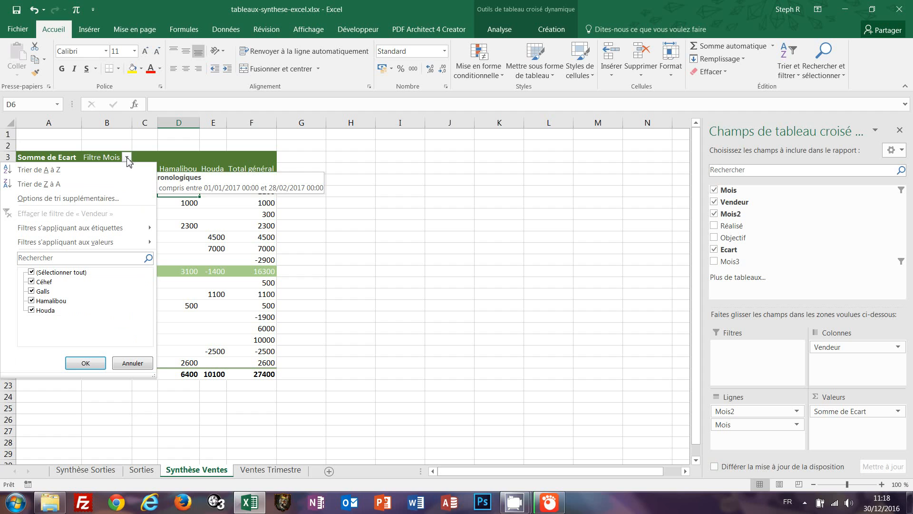
left_click(354, 236)
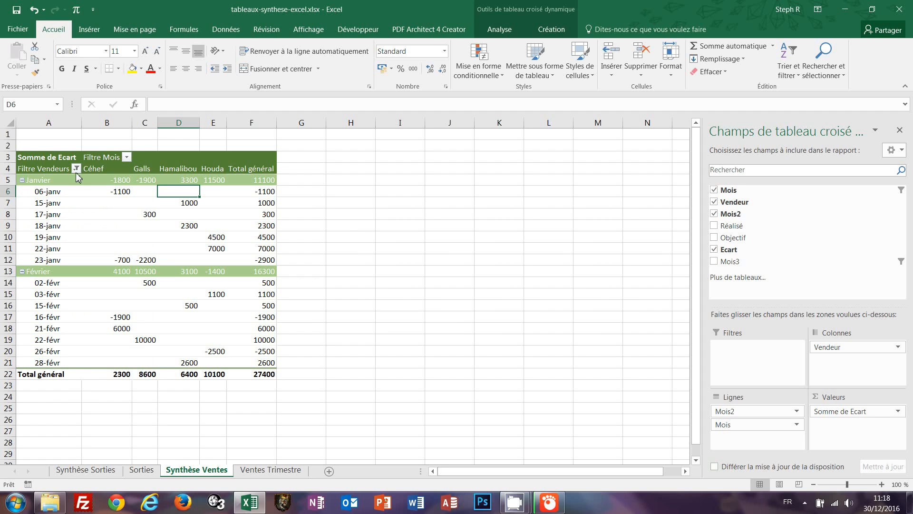
left_click(76, 169)
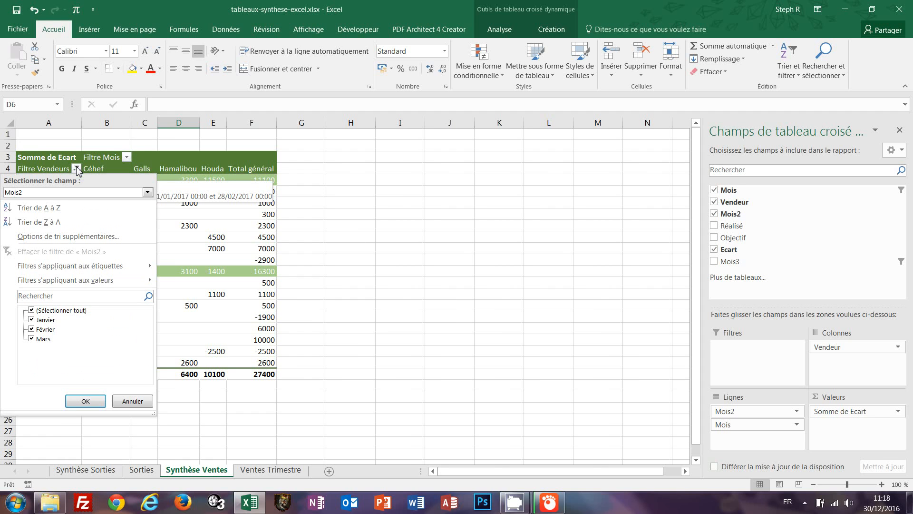
left_click(407, 228)
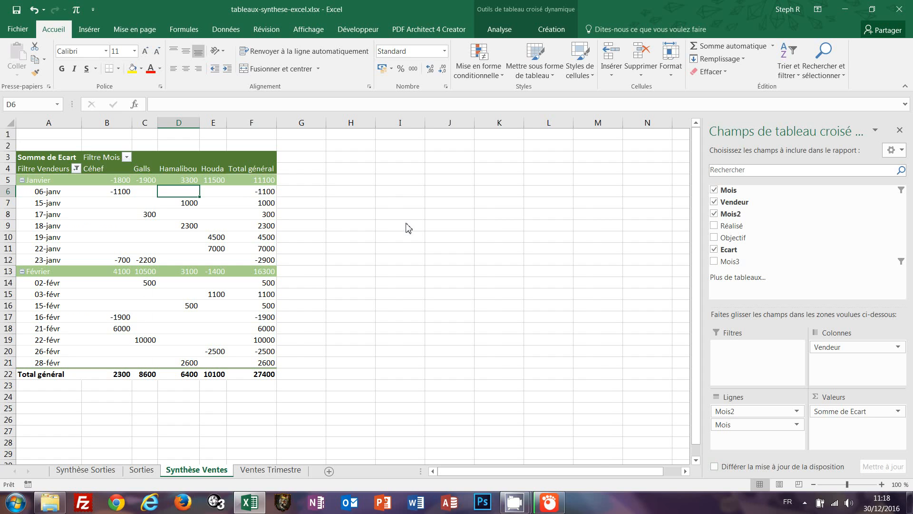
Insert a Mois timeline, extend its range through March so Mars (16900) appears, then delete it.
left_click(496, 32)
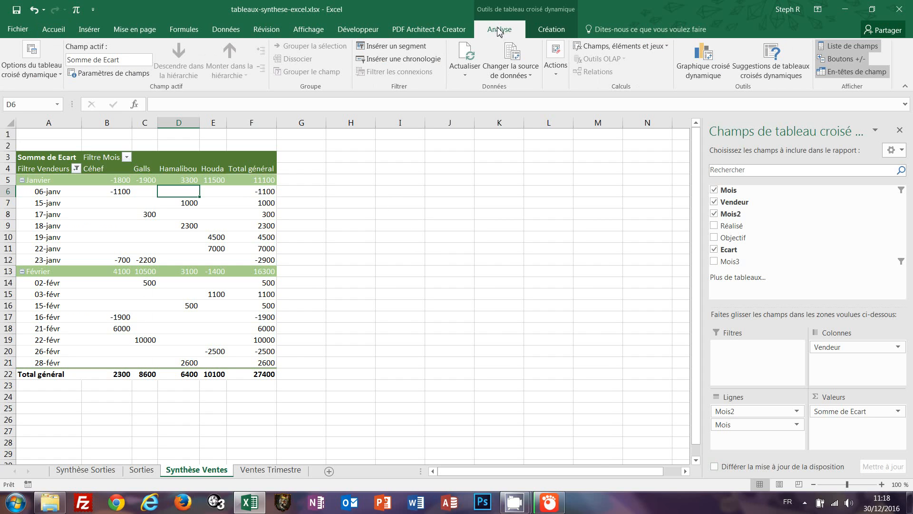
left_click(435, 64)
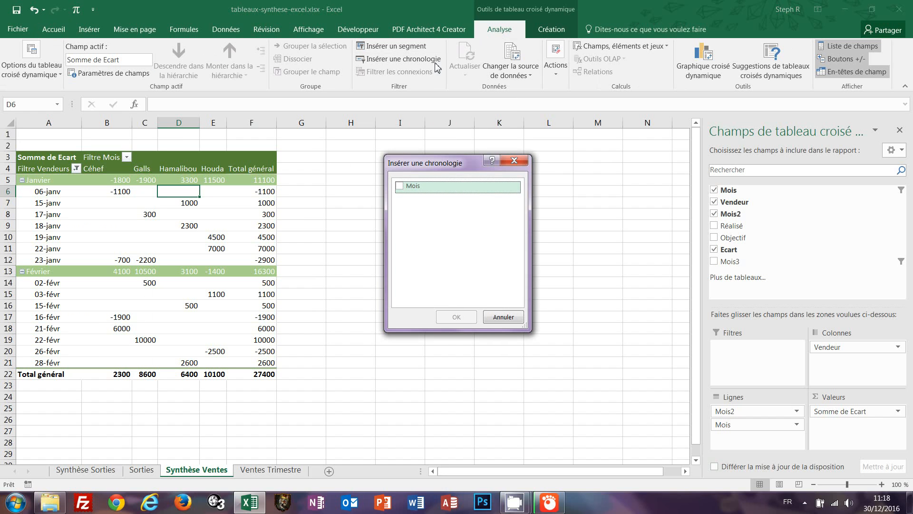
left_click(400, 186)
left_click(455, 318)
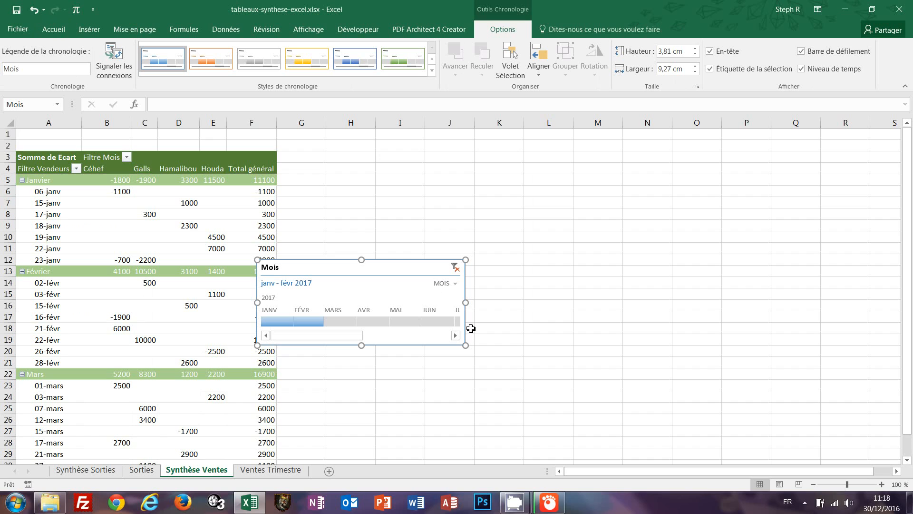
left_click(340, 323, "shift")
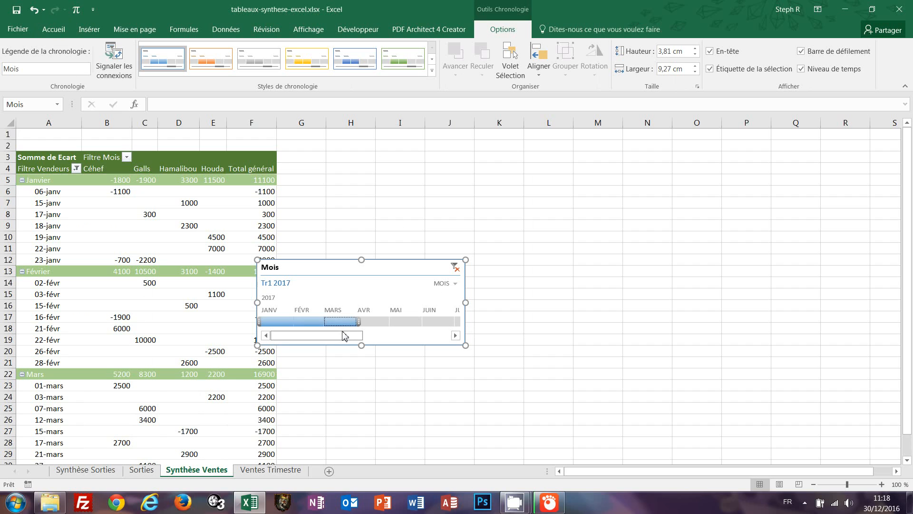
right_click(406, 272)
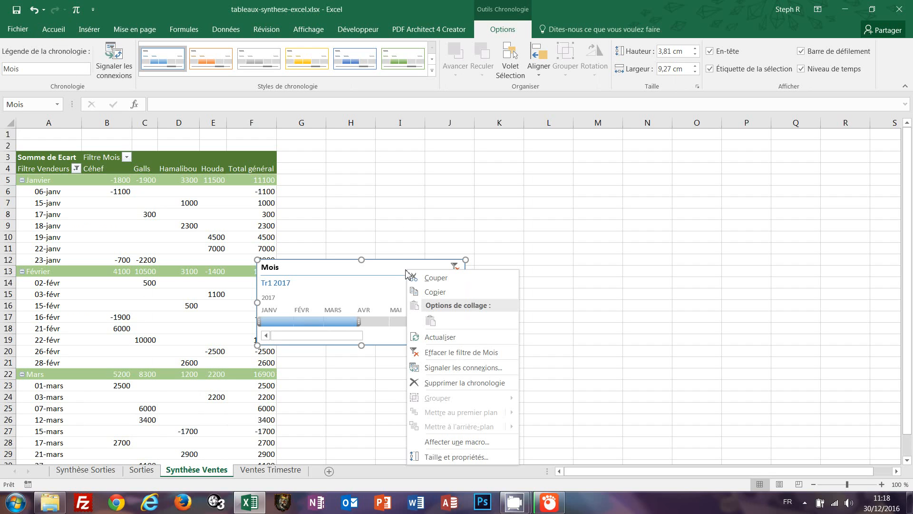
left_click(461, 382)
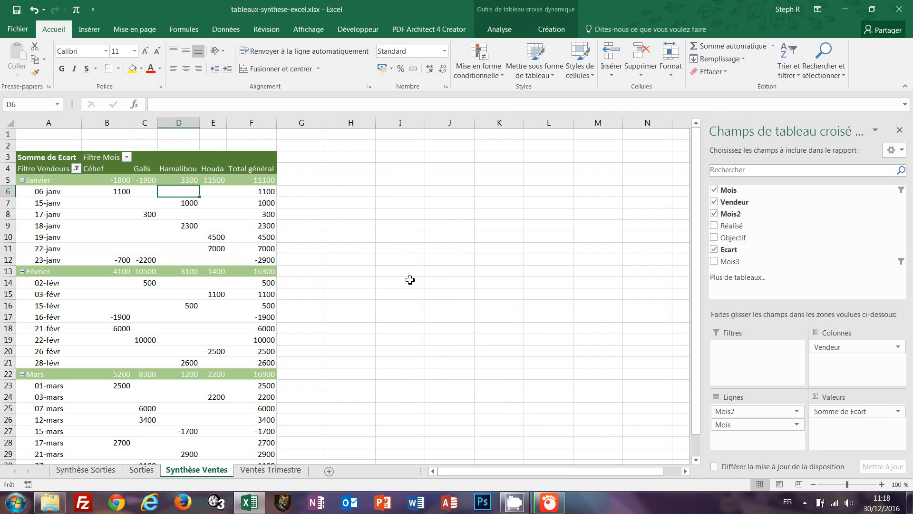
Move Mois2 from the Lignes area into the Filtres area as the report filter.
scroll(409, 280, "down", 1)
scroll(410, 280, "up", 1)
left_click_drag(754, 414, 750, 369)
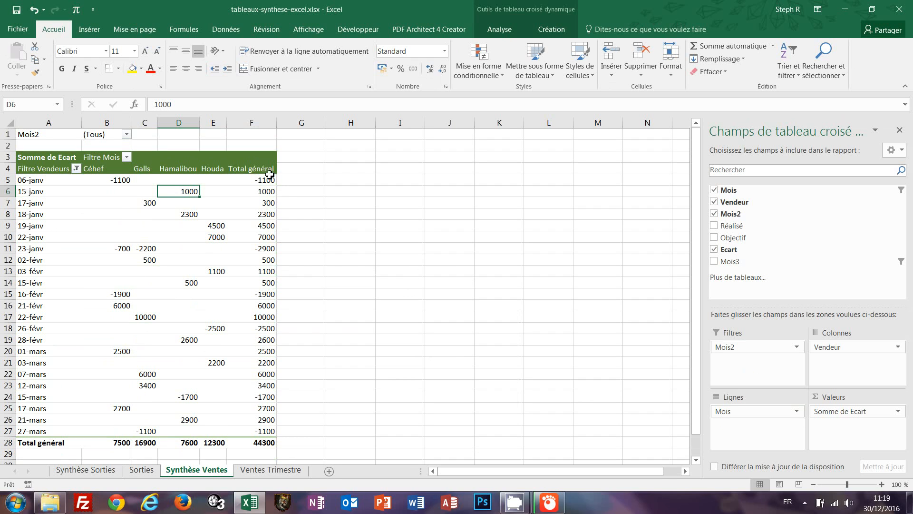
mouse_move(271, 239)
Filter Mois2 to Mars so only 01-mars to 27-mars show, totalling 16900.
left_click(127, 135)
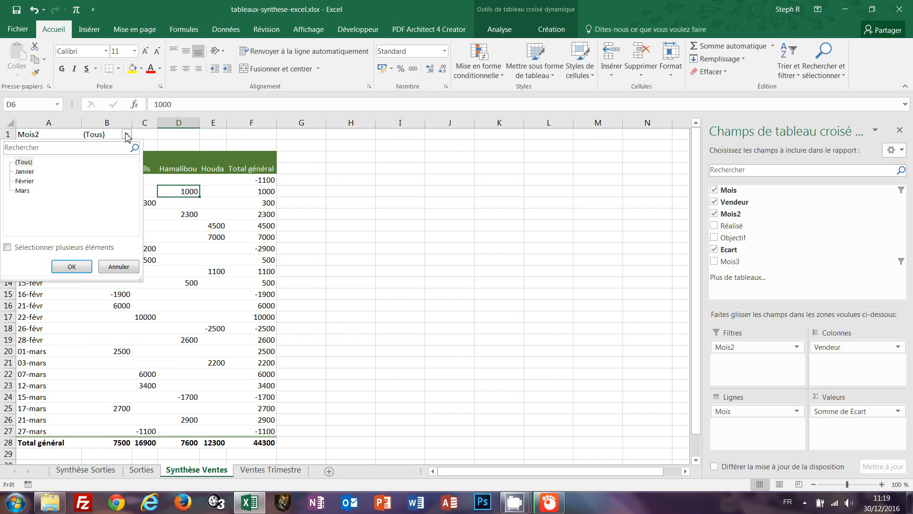
left_click(23, 191)
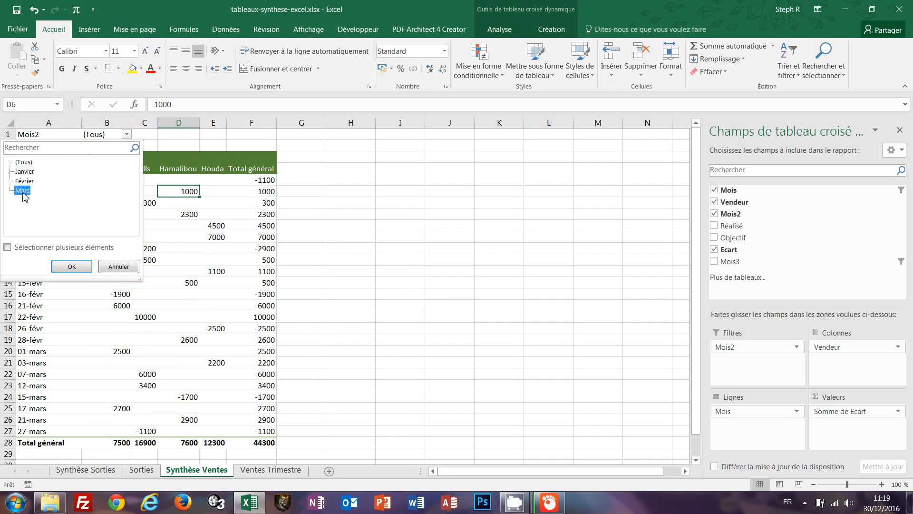
left_click(71, 267)
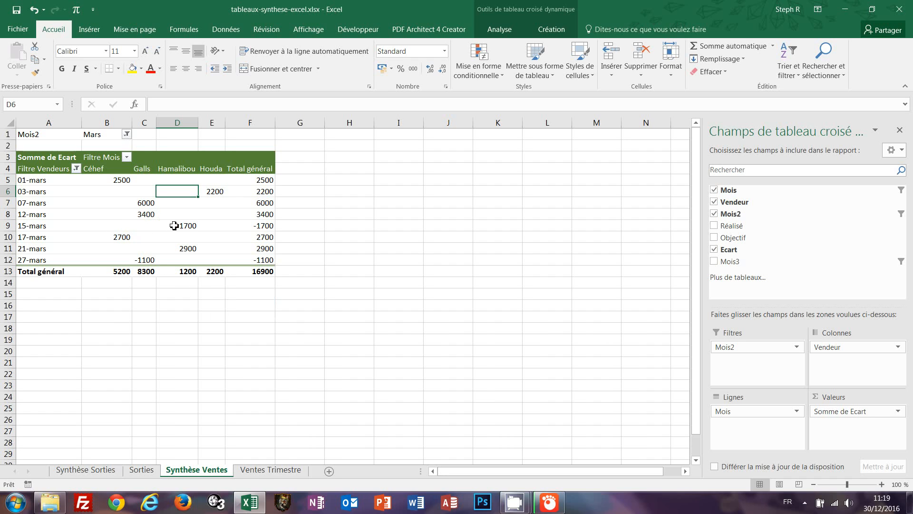
mouse_move(217, 192)
left_click(435, 183)
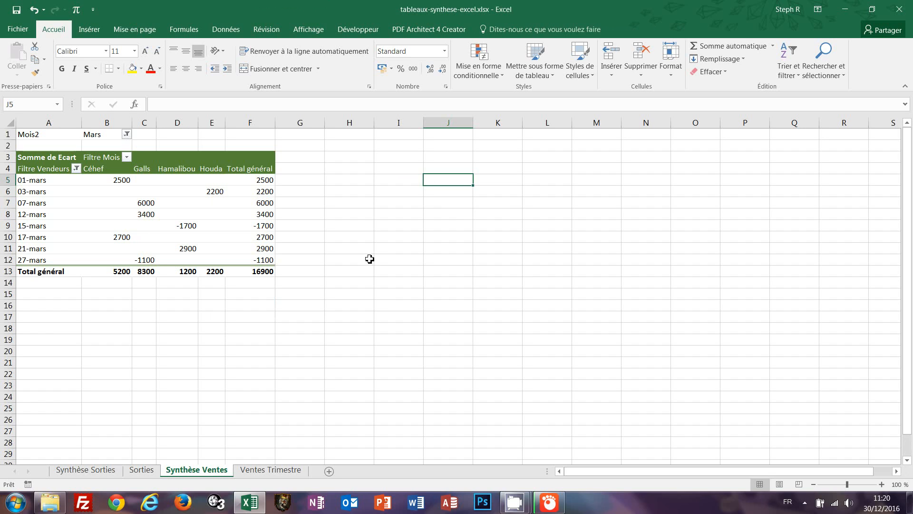
left_click(343, 158)
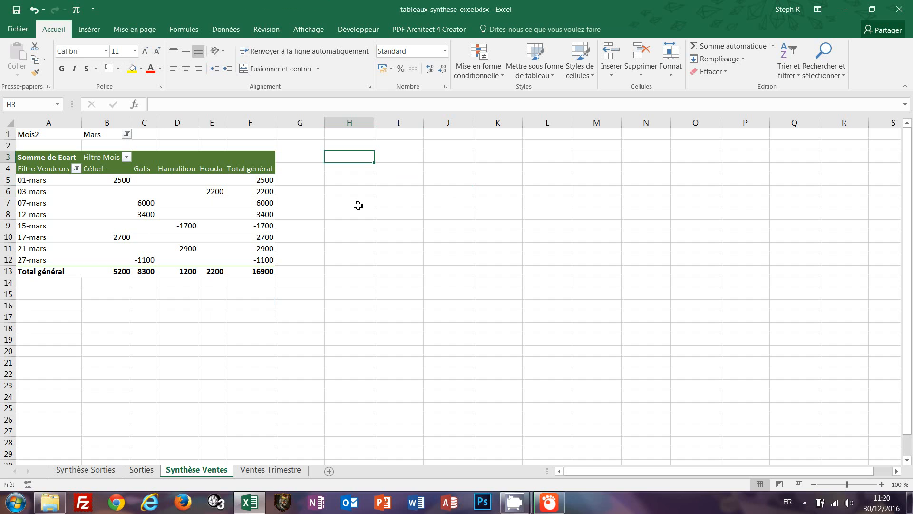